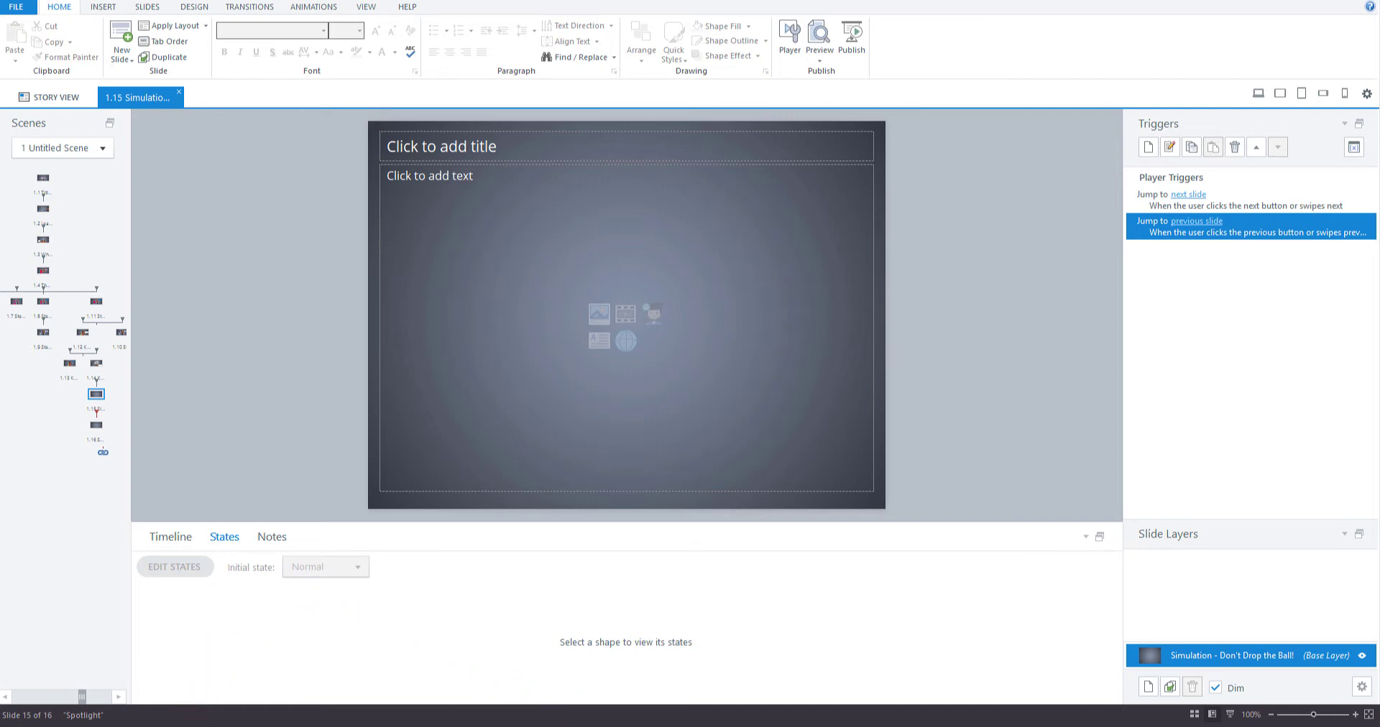
Step: Switch to the PowerPoint storyboard and replace the avatar's side in the first media note with "right"
left_click(181, 681)
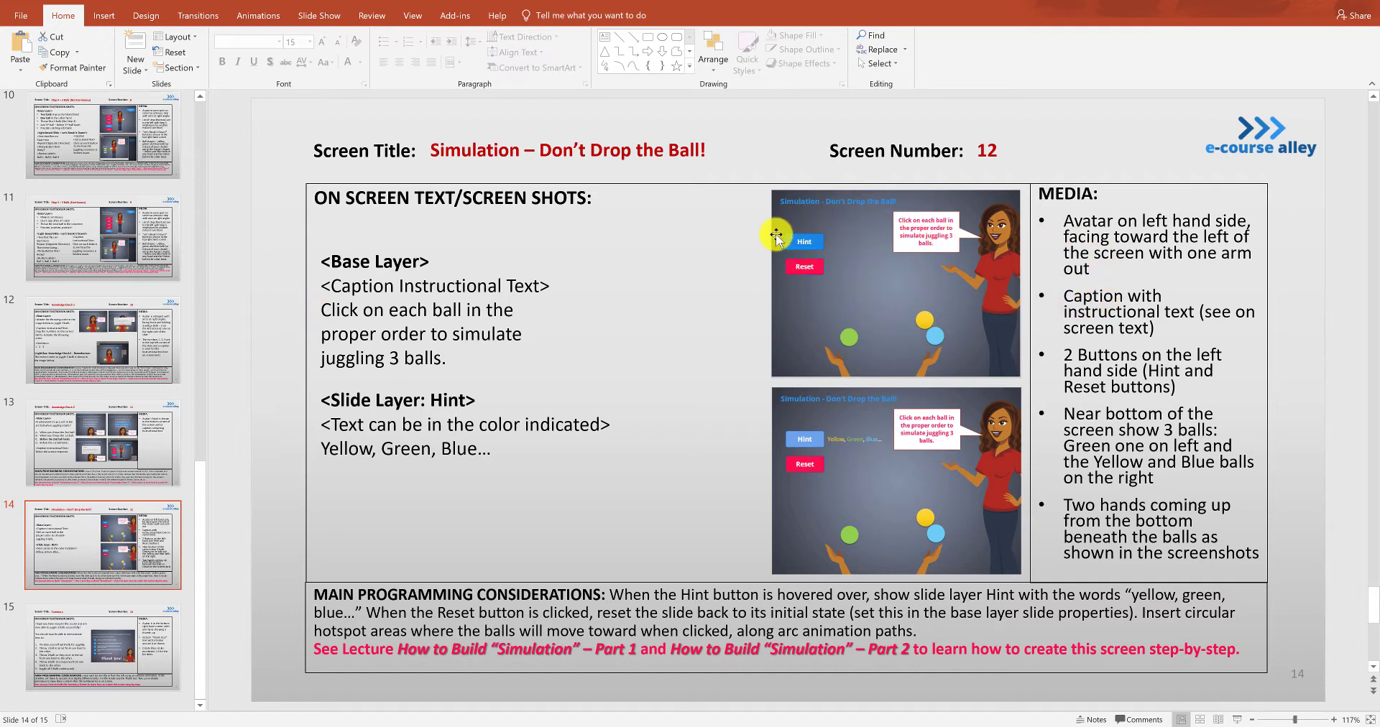
double_click(1147, 221)
type("right")
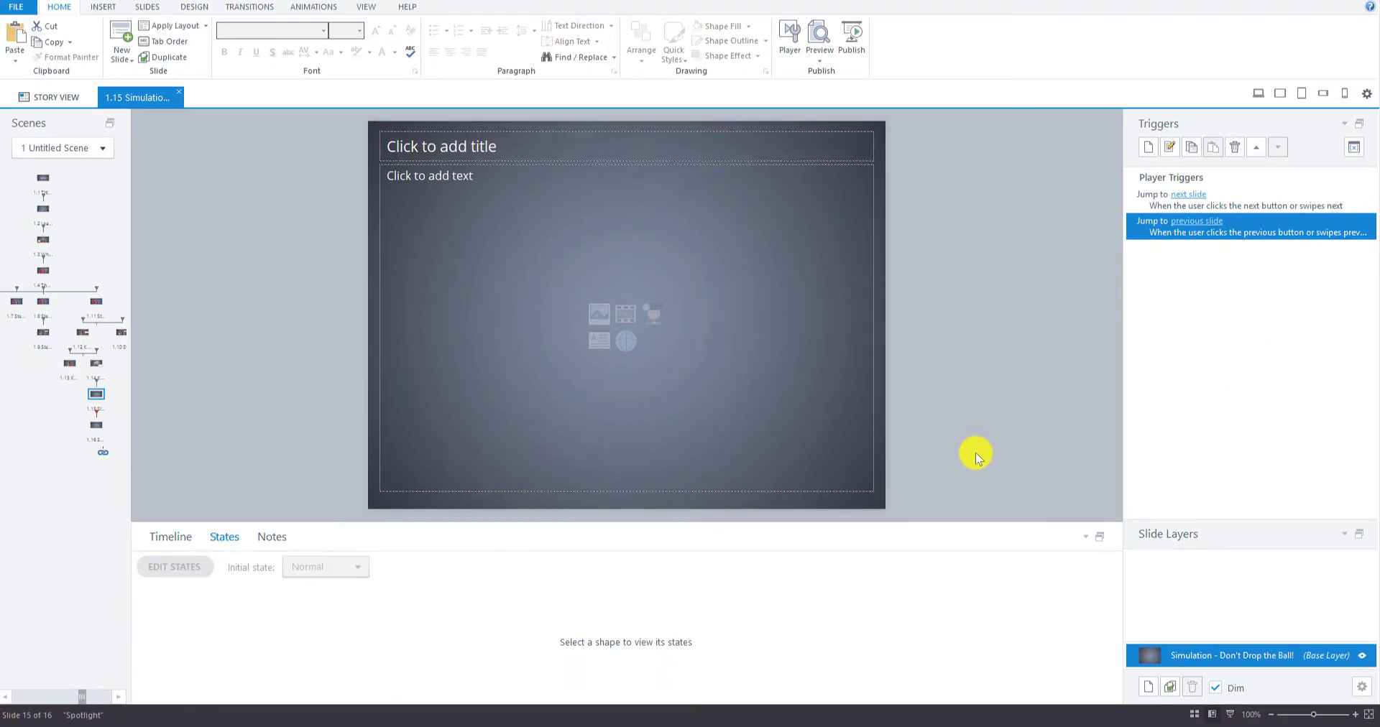
Step: Delete the empty content placeholder on slide 1.15 in Storyline and enter the title "Simulation - Don't Drop the Ball!"
left_click(380, 232)
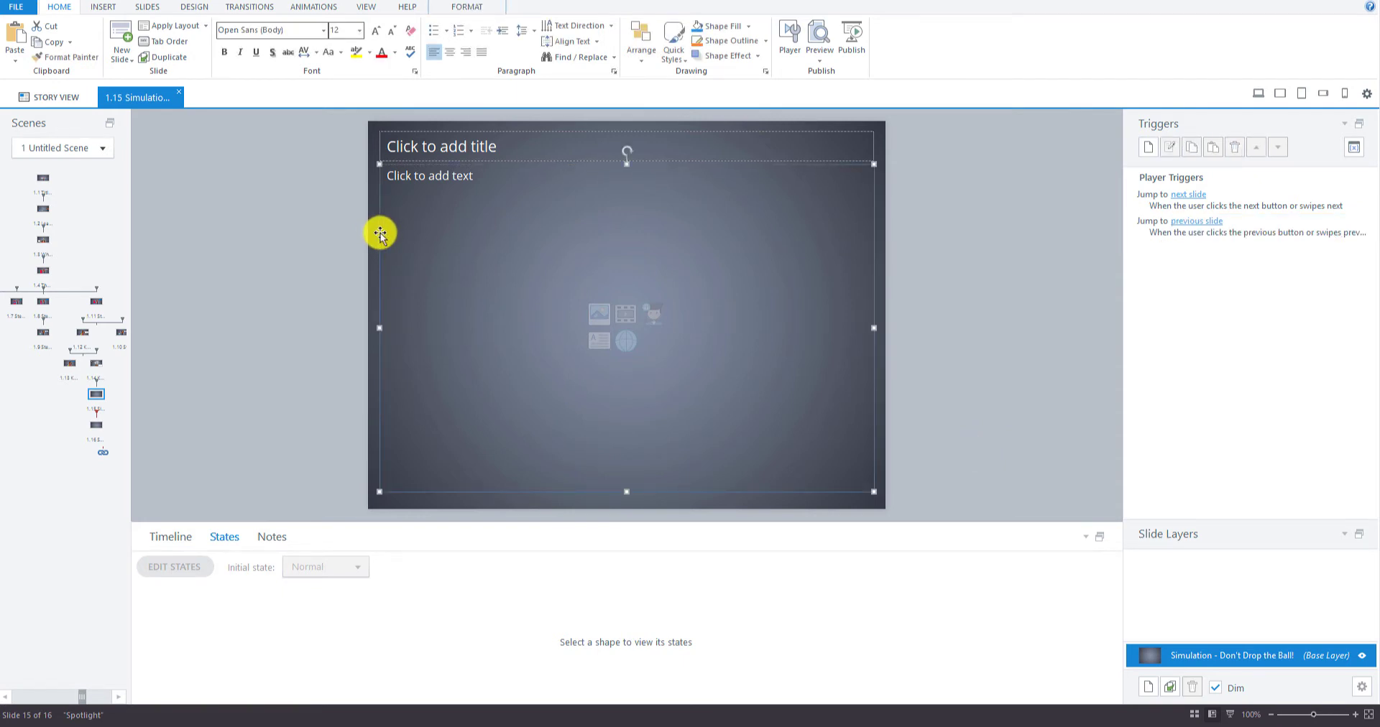
key("Delete")
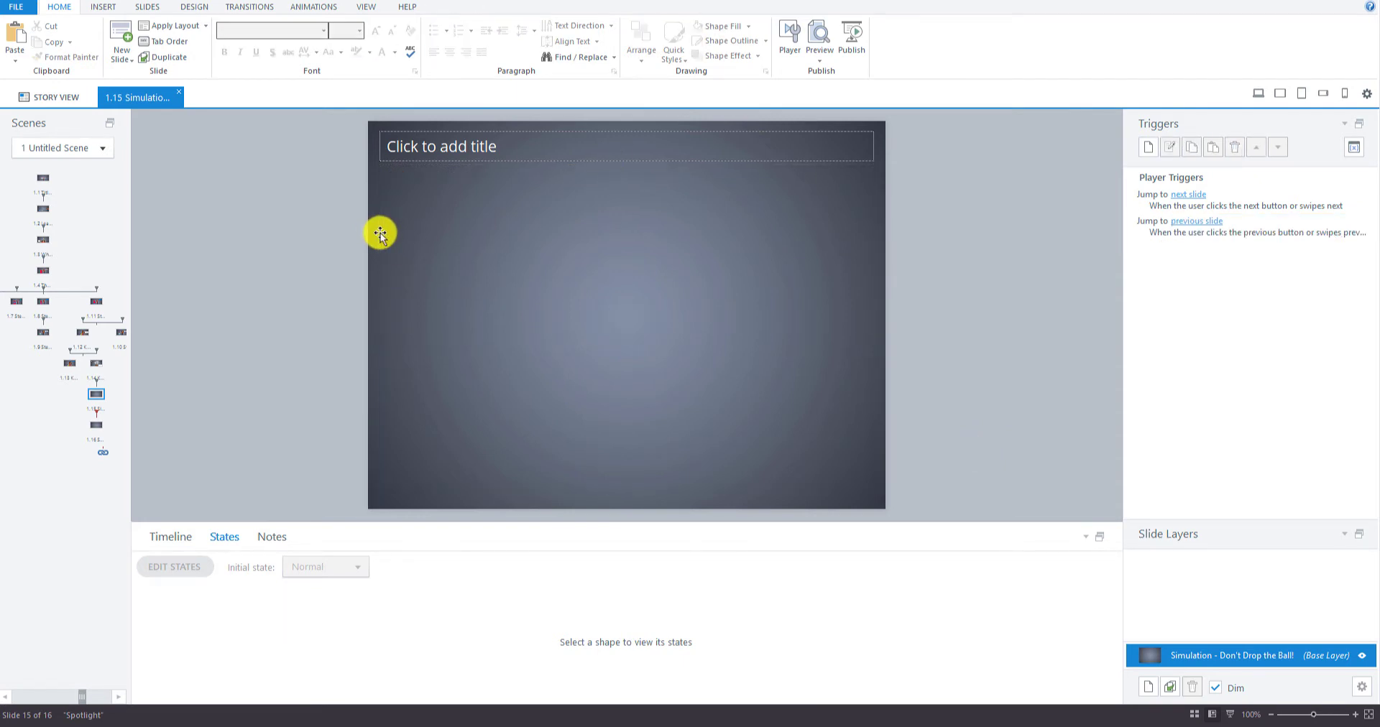
left_click(426, 152)
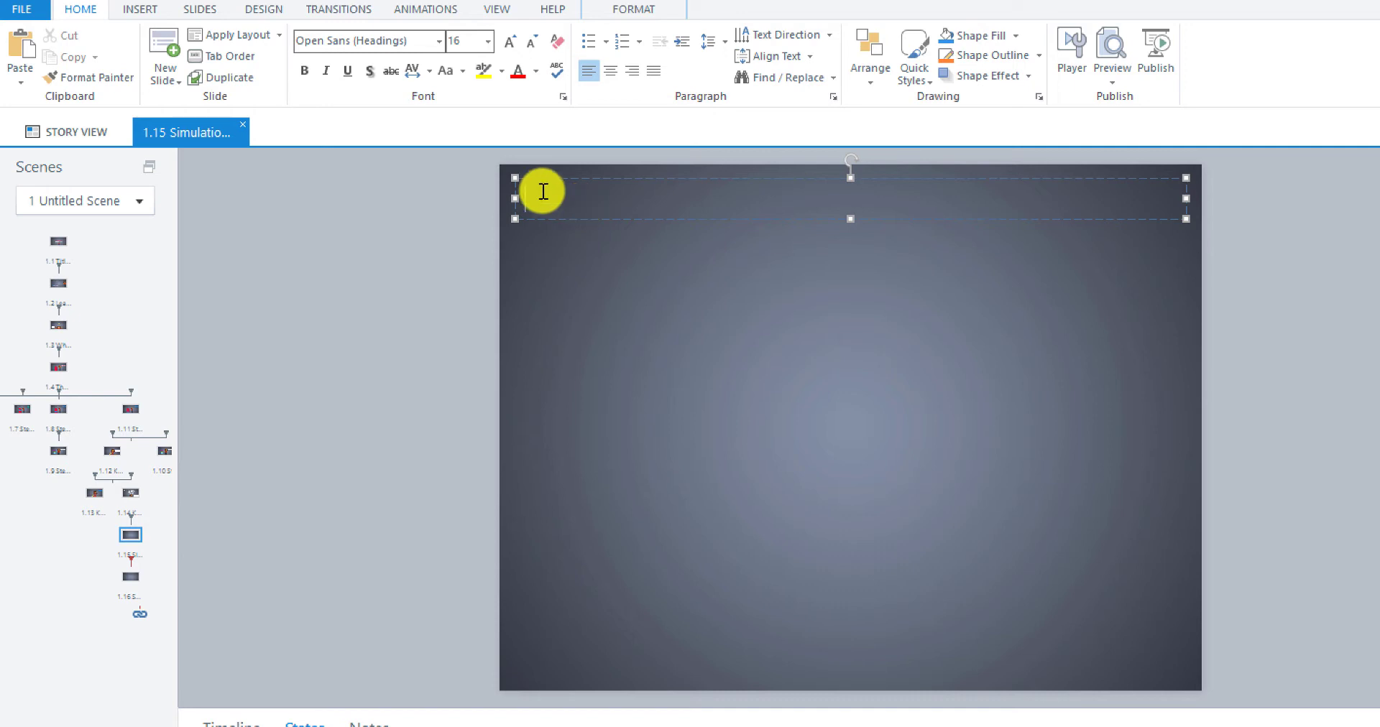
type("Simulation ")
type("- Don't Dro")
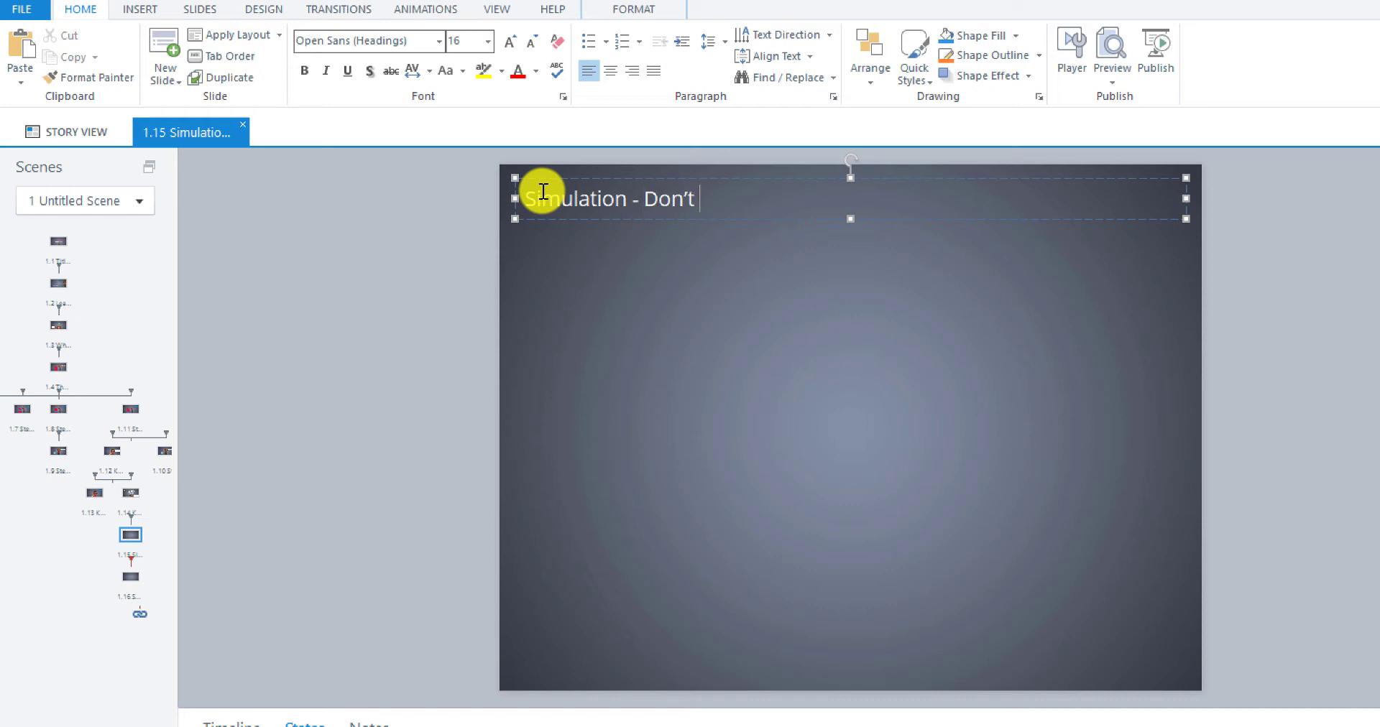
type("p the B")
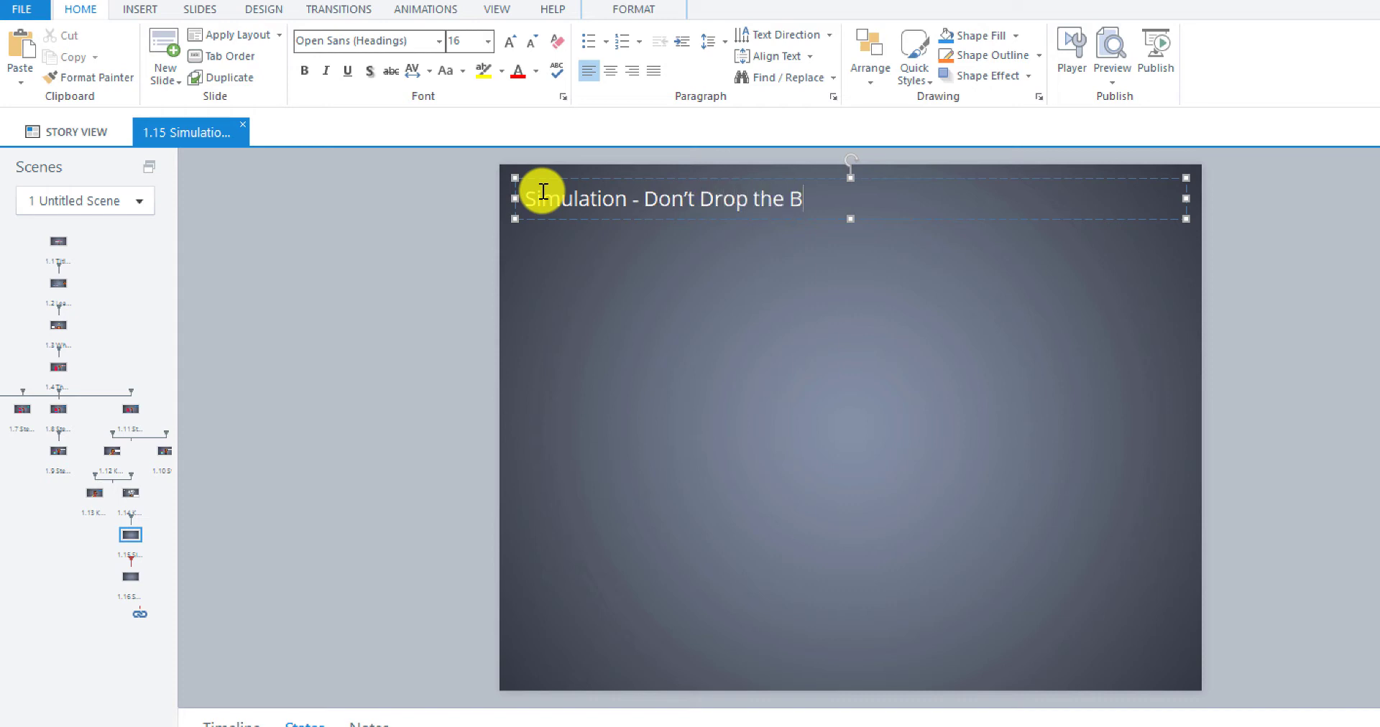
type("all!")
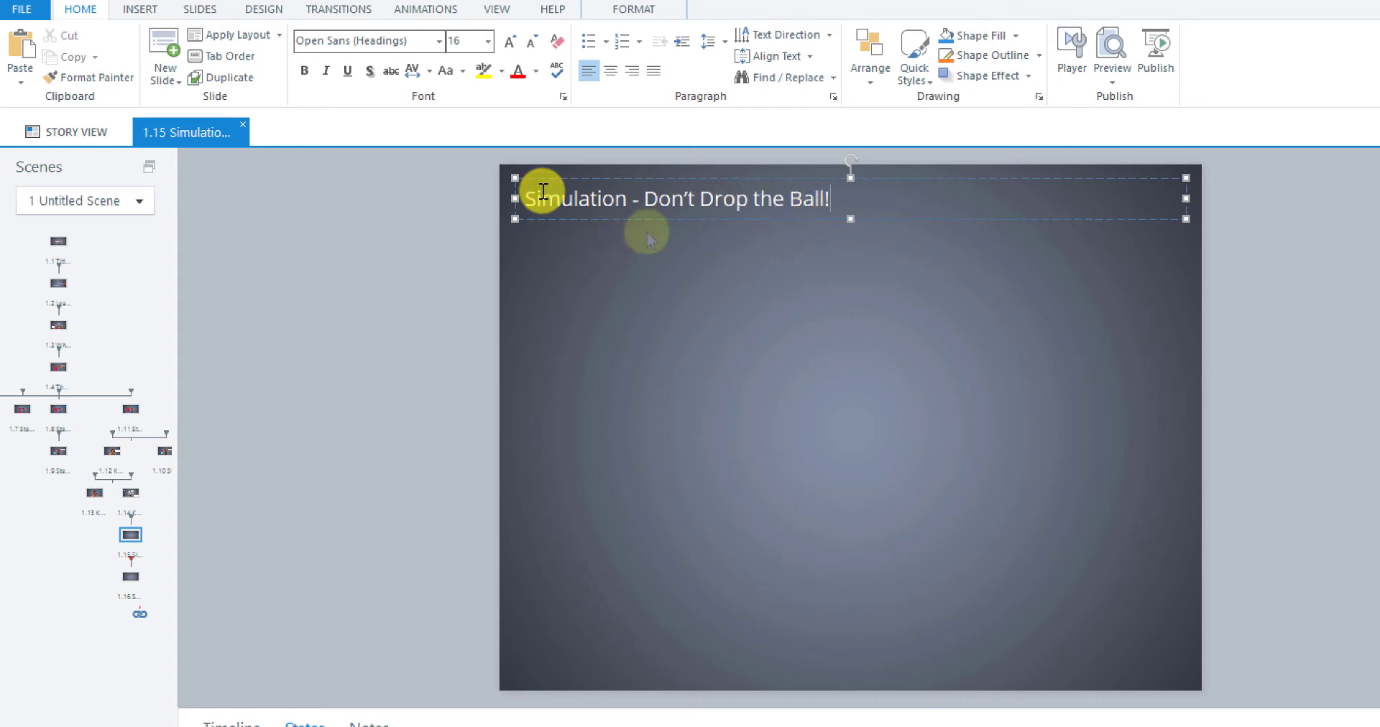
Step: Make the whole slide title bold and color it with the first saved custom color, a bright blue
left_click_drag(834, 196, 427, 198)
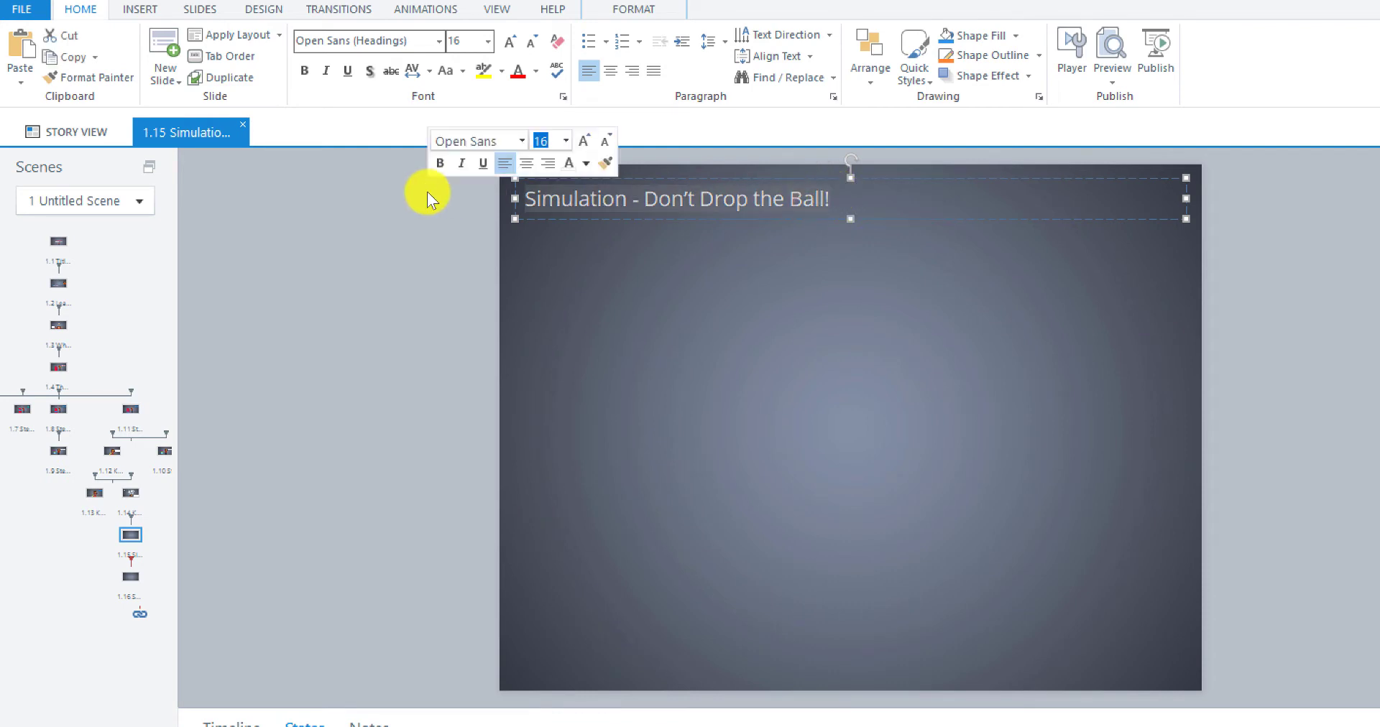
left_click(304, 70)
left_click(535, 71)
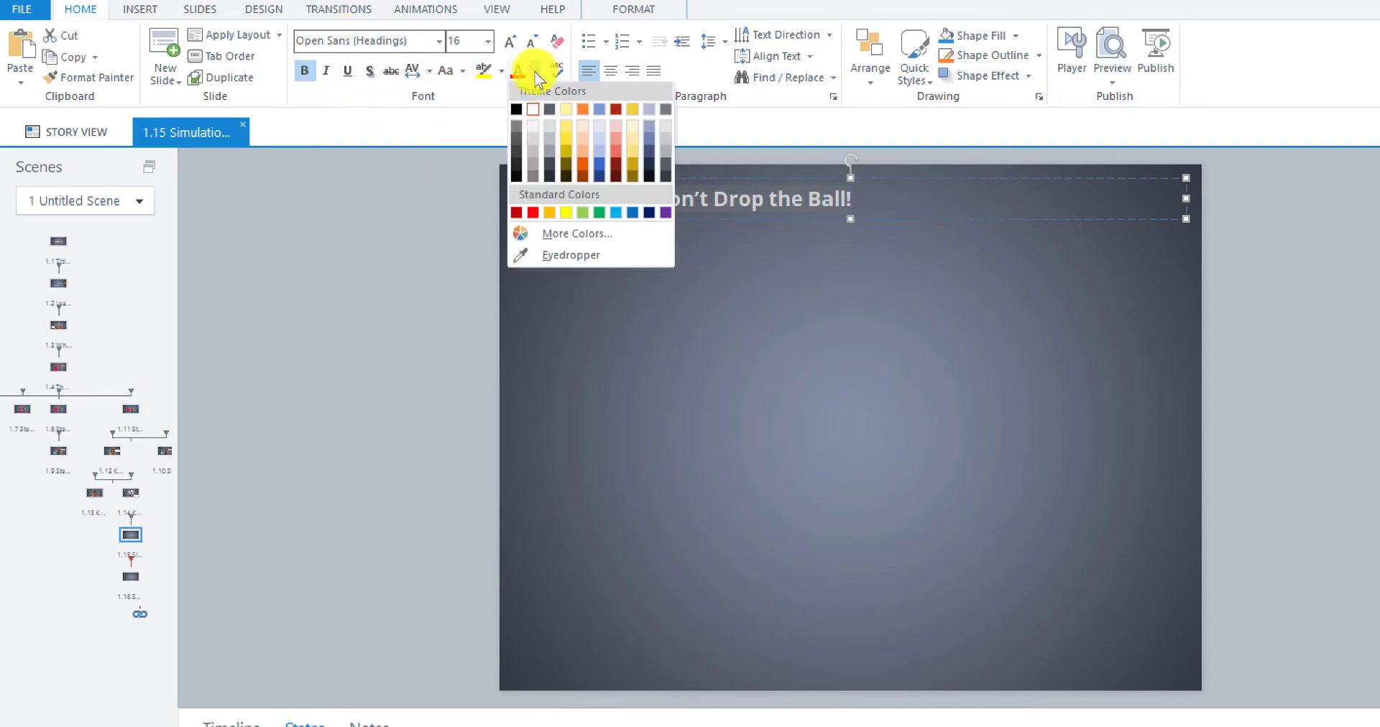
left_click(528, 234)
left_click(715, 523)
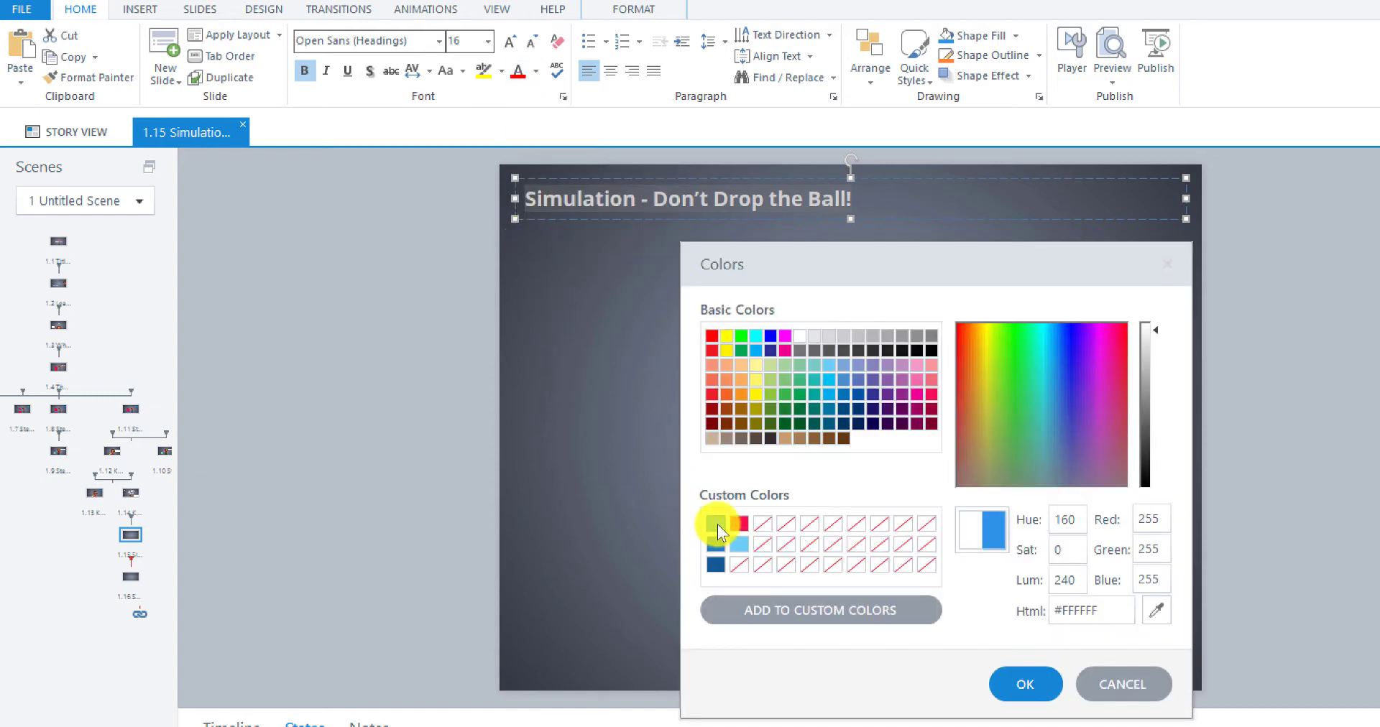
left_click(1030, 683)
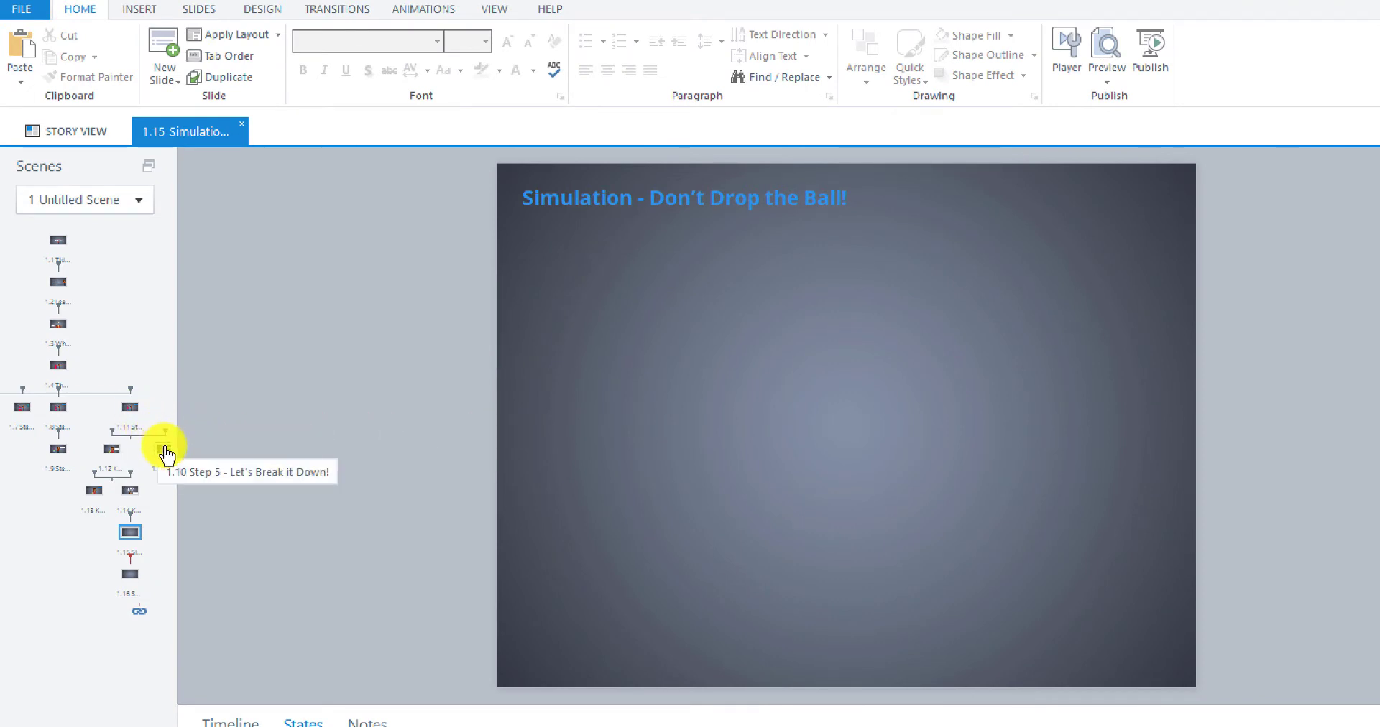
Step: Copy the female character and her speech caption from slide 1.10 Step 5 and paste them onto slide 1.15
left_click(164, 454)
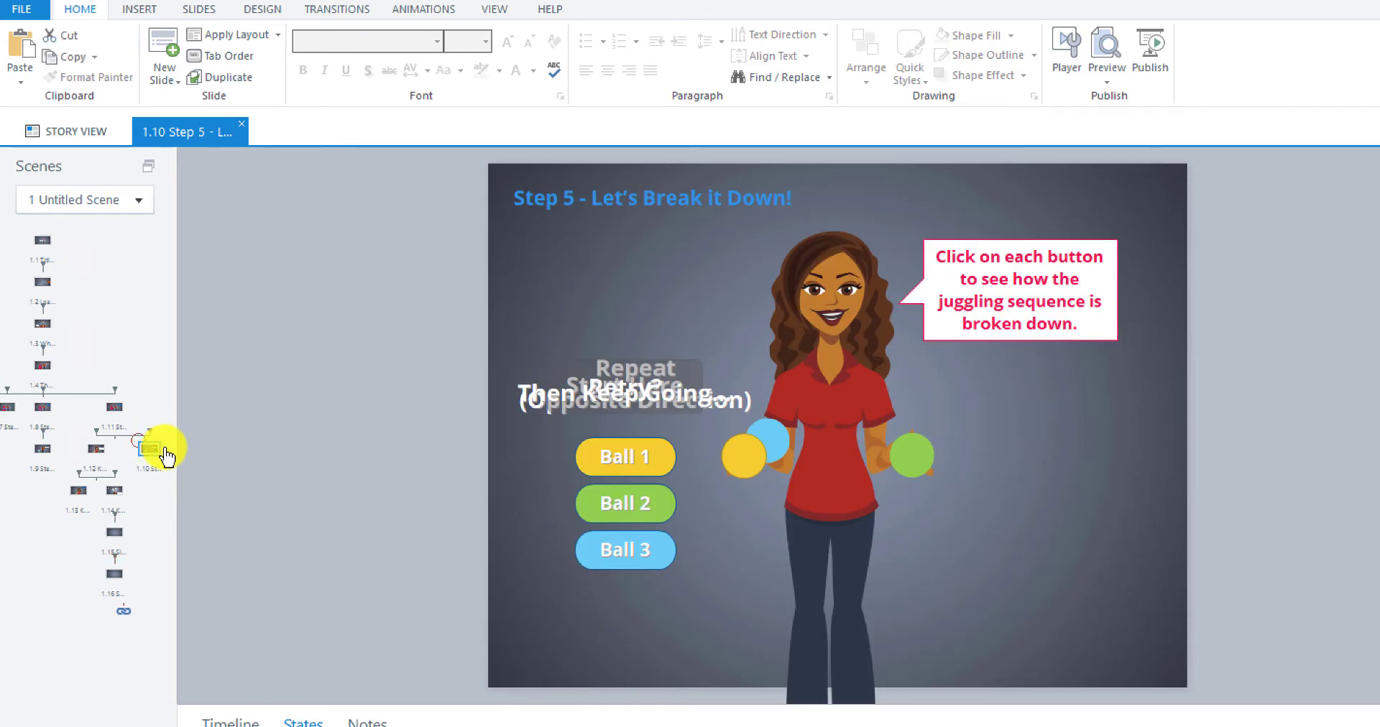
left_click(840, 385)
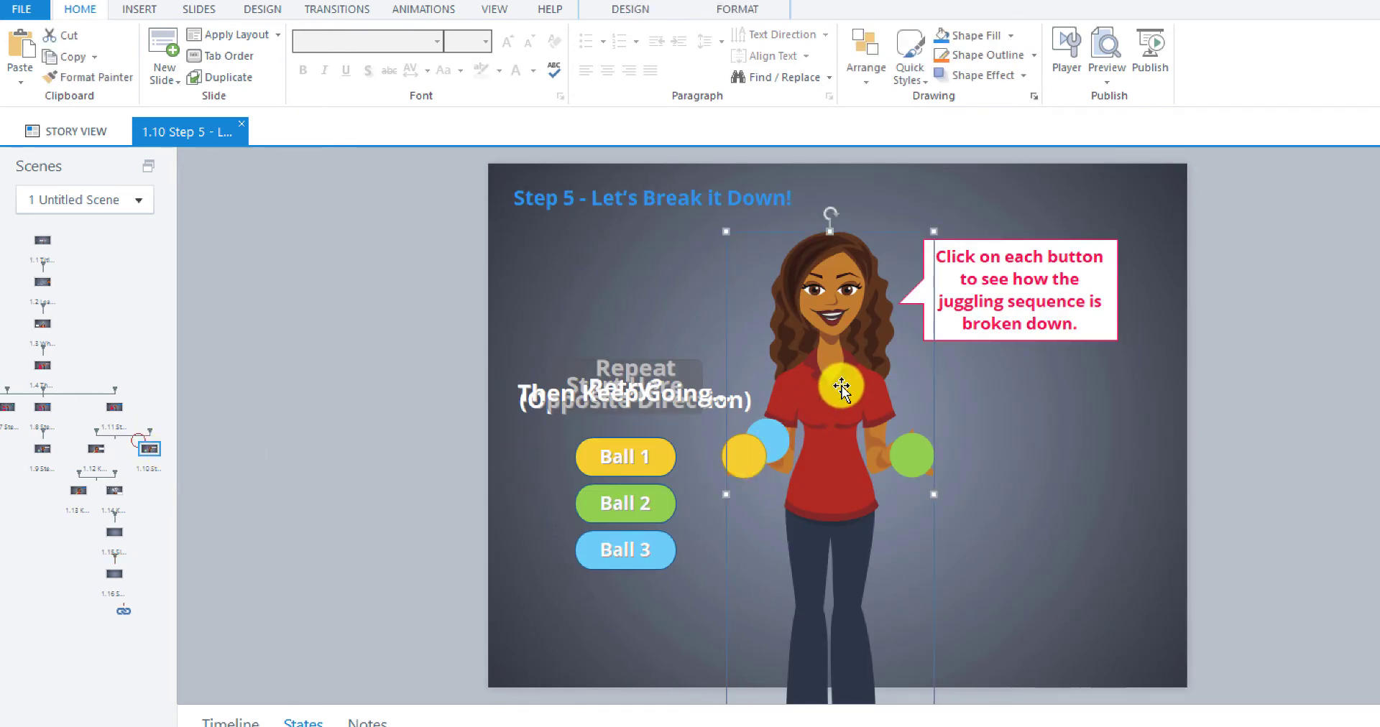
left_click_drag(841, 388, 942, 367)
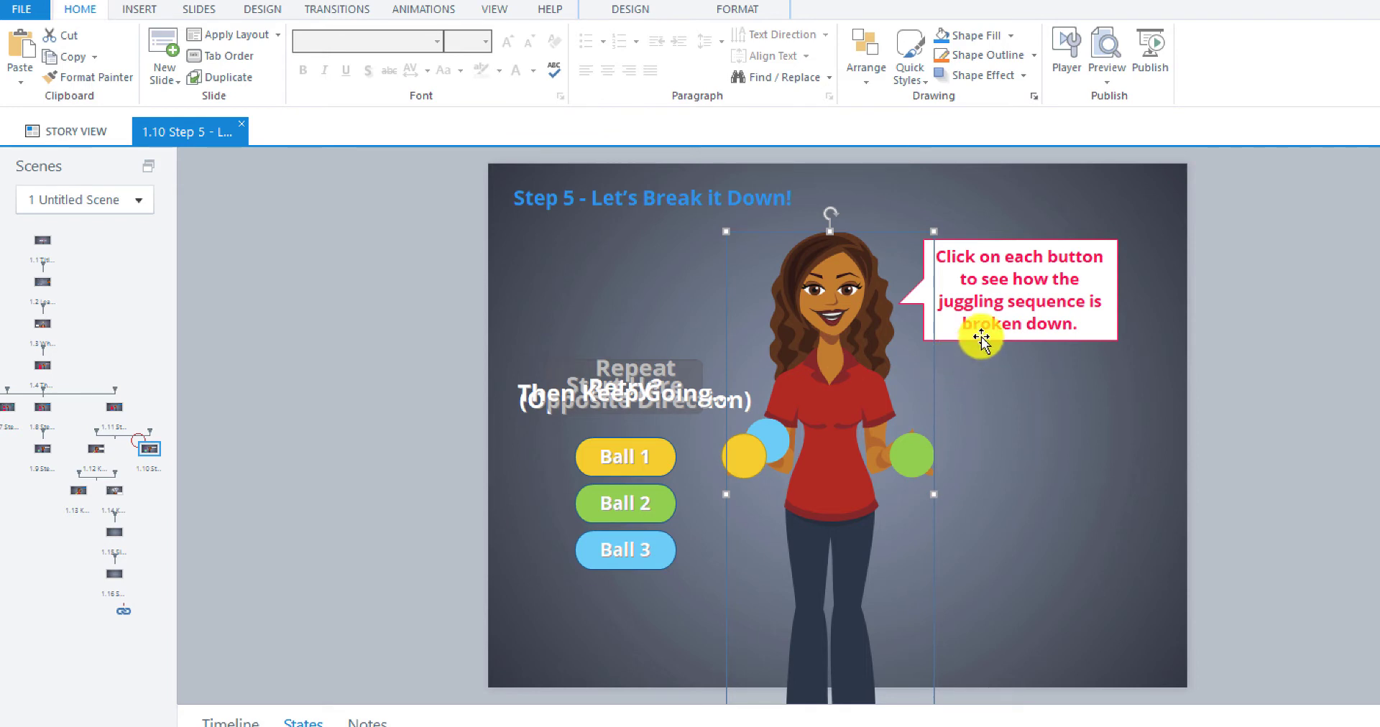
left_click(981, 337)
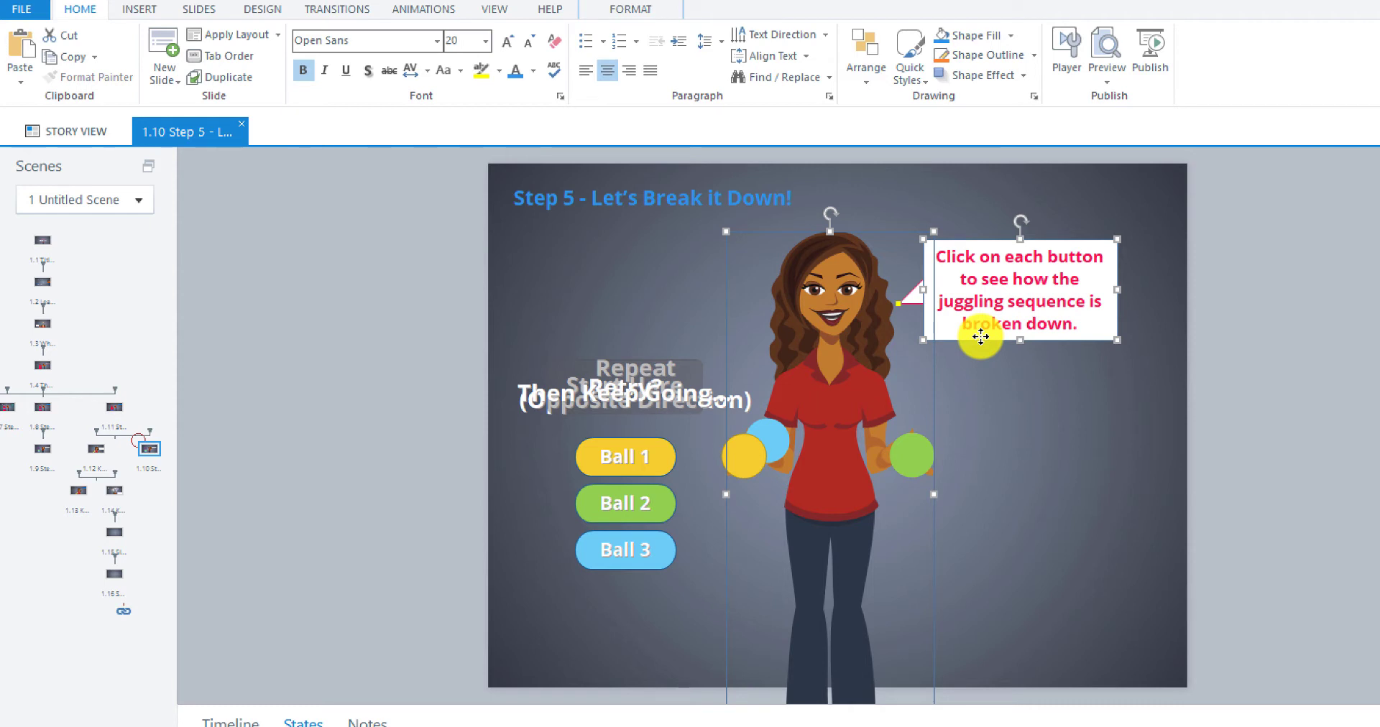
left_click(274, 460)
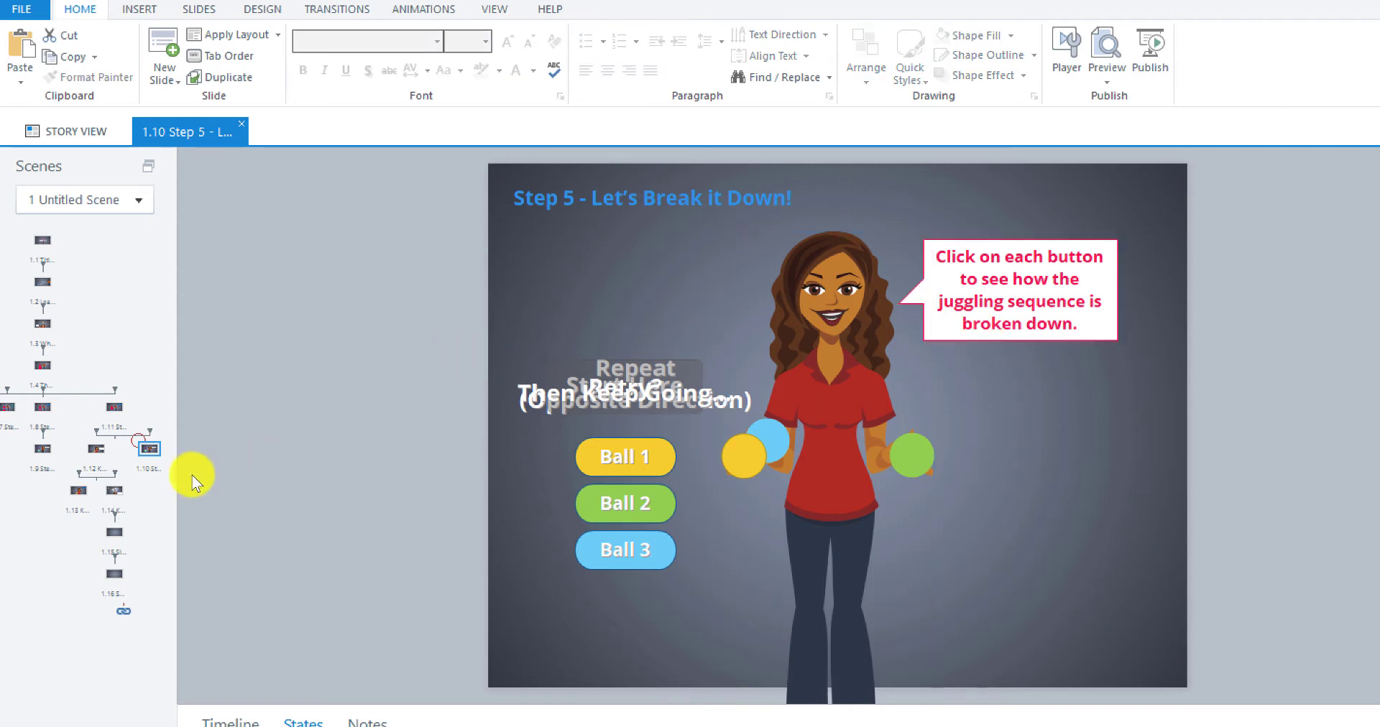
left_click(115, 533)
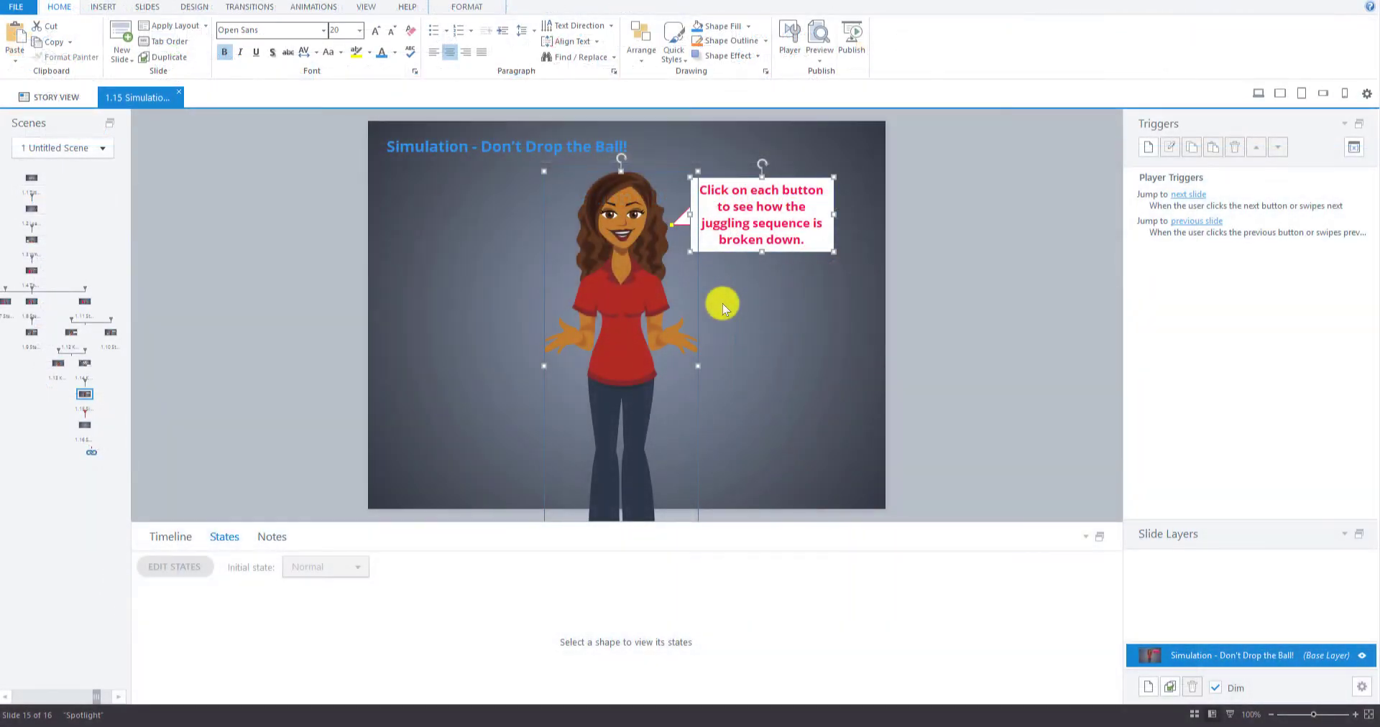
left_click(723, 334)
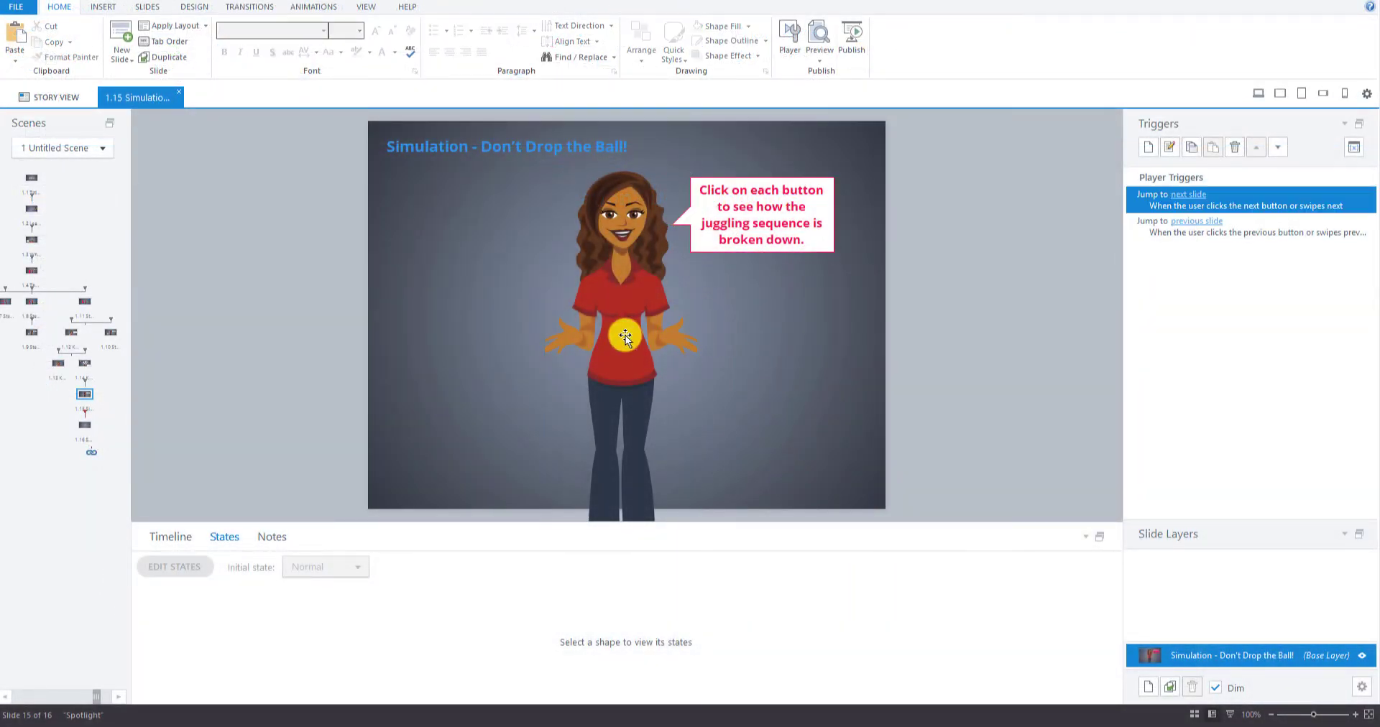
Step: Change the pasted character's pose to Gesturing
left_click(624, 336)
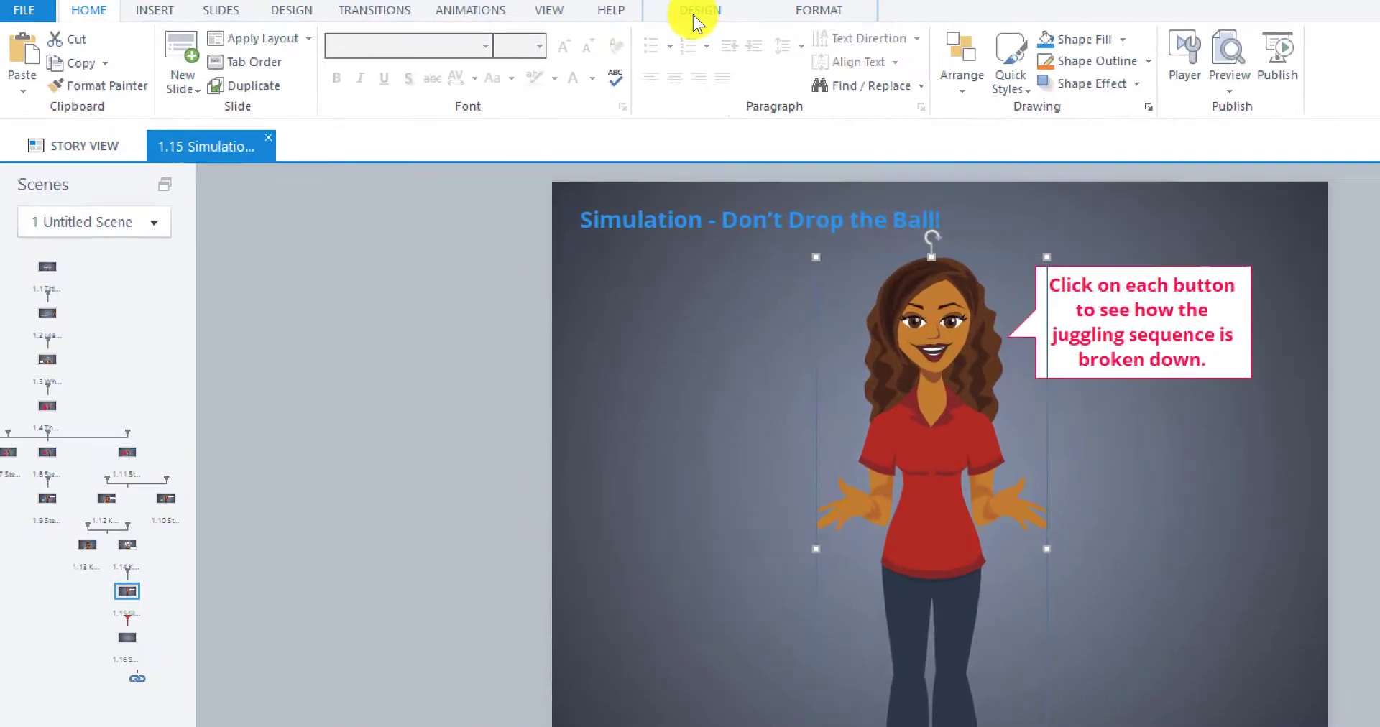
left_click(694, 20)
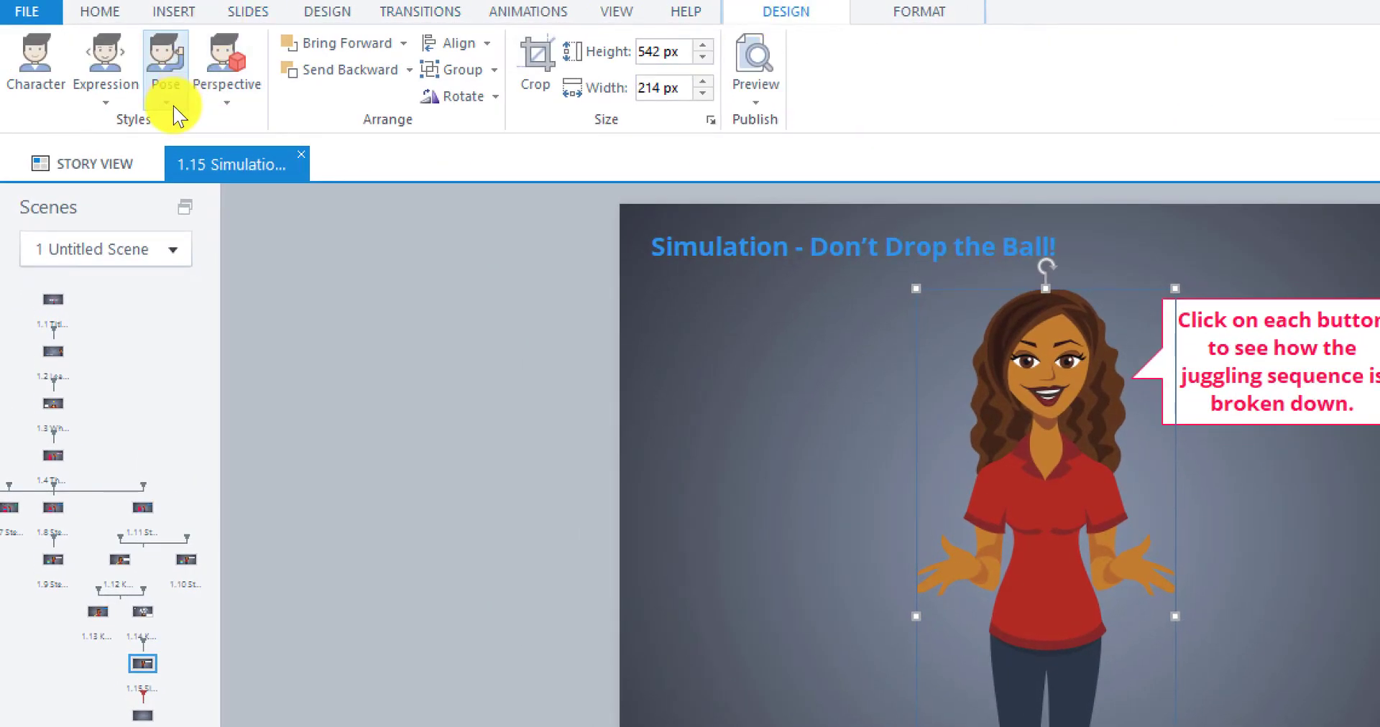
left_click(174, 106)
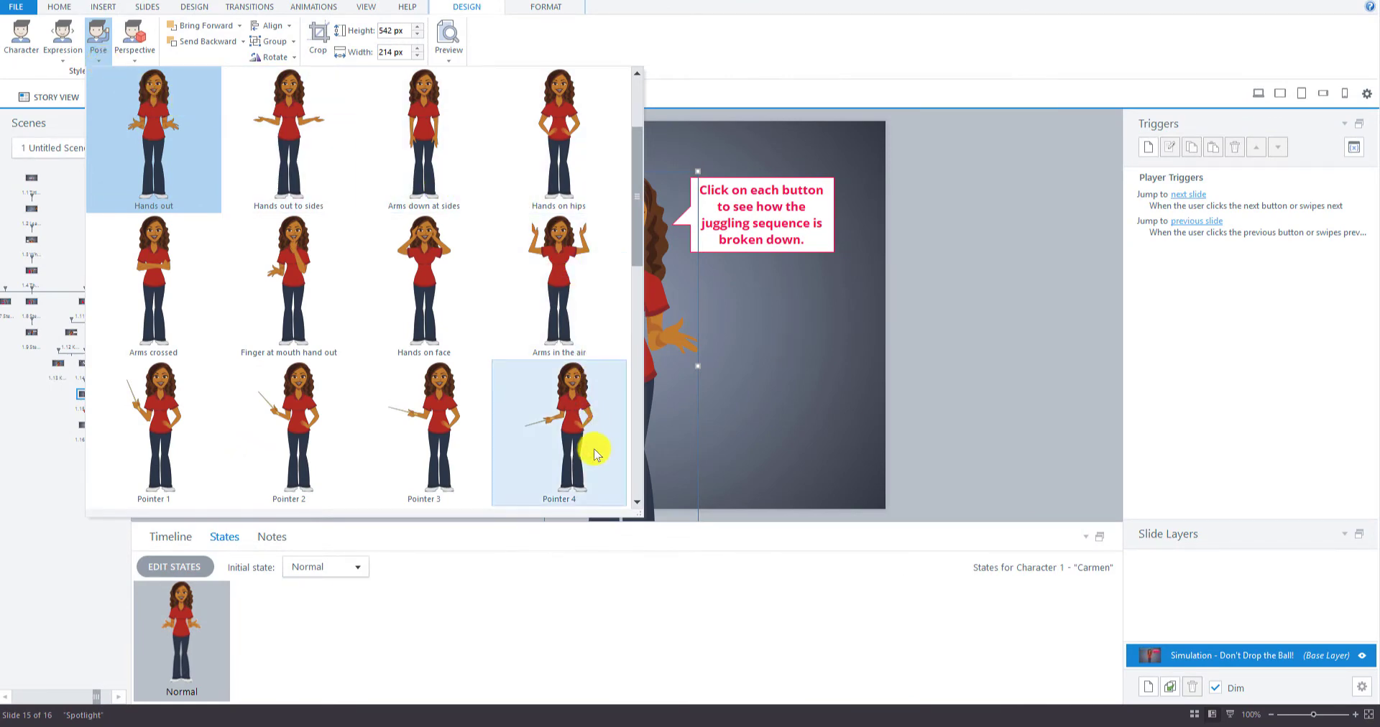
left_click(635, 503)
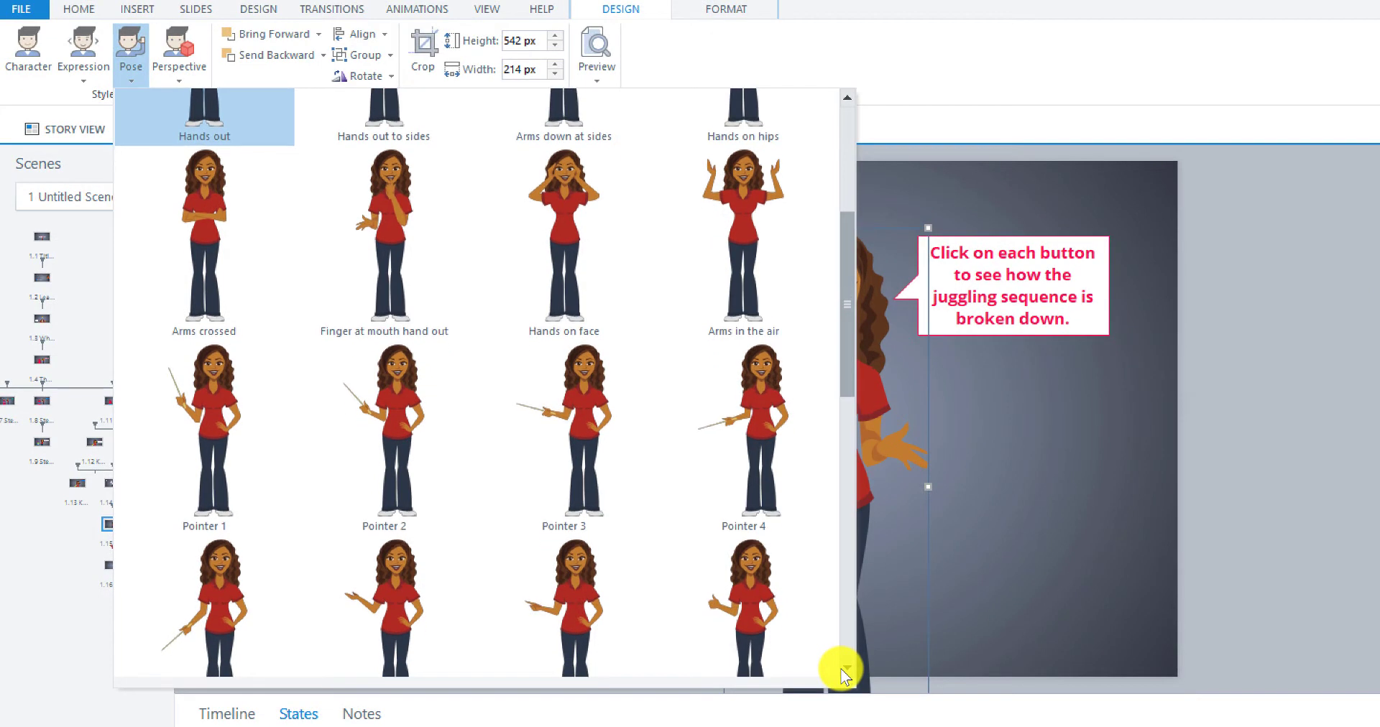
left_click(642, 510)
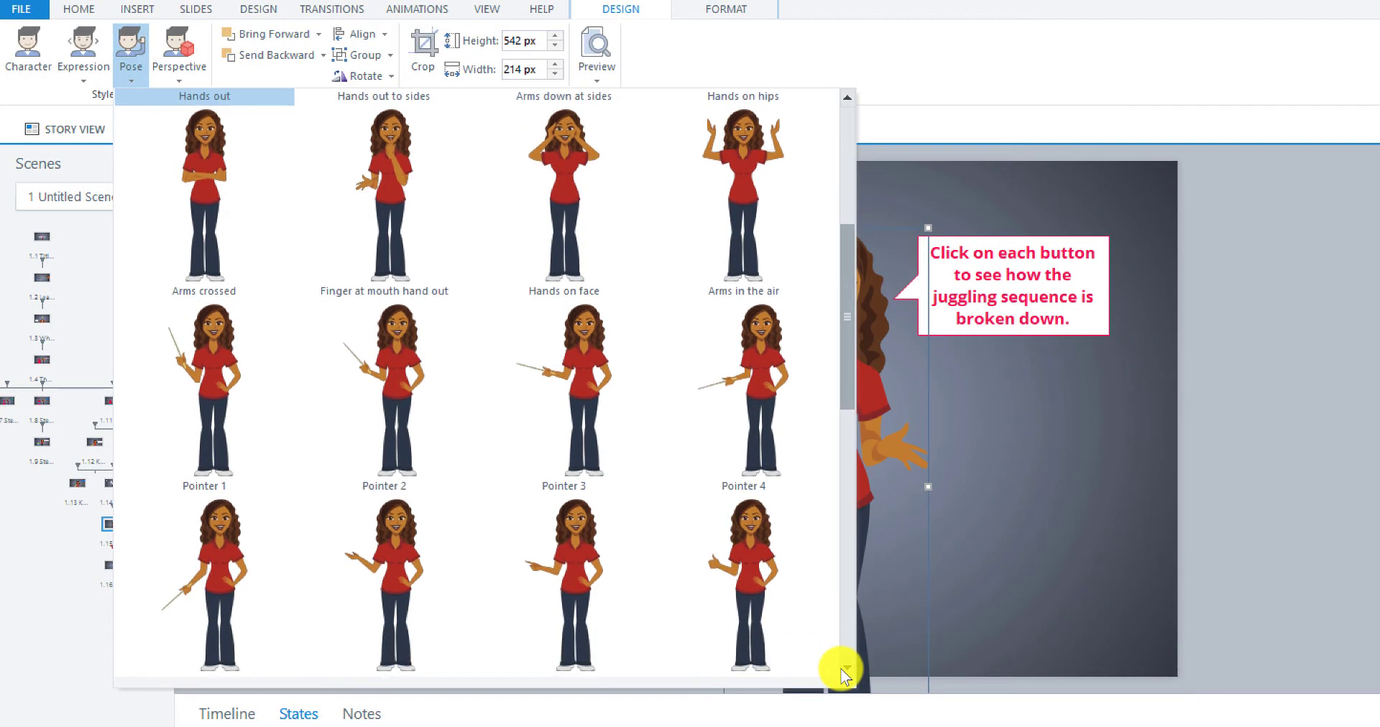
left_click(845, 668)
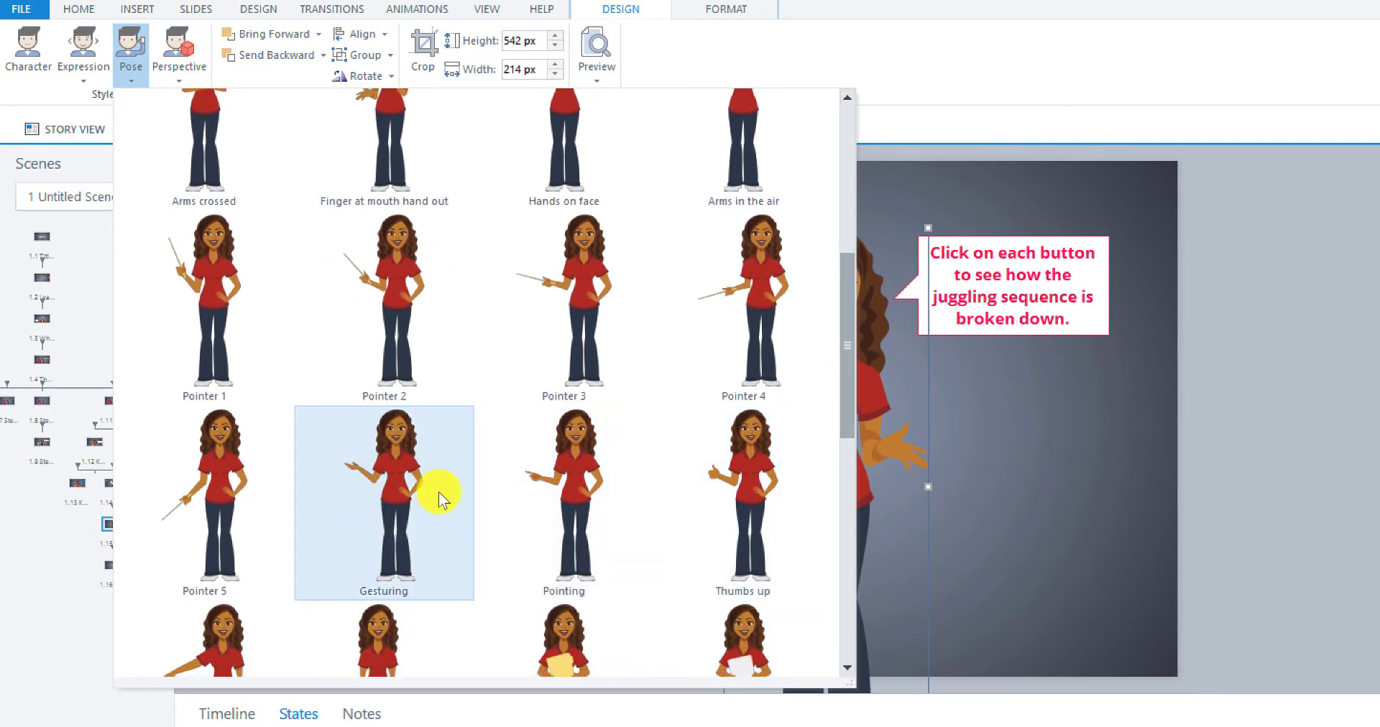
left_click(385, 485)
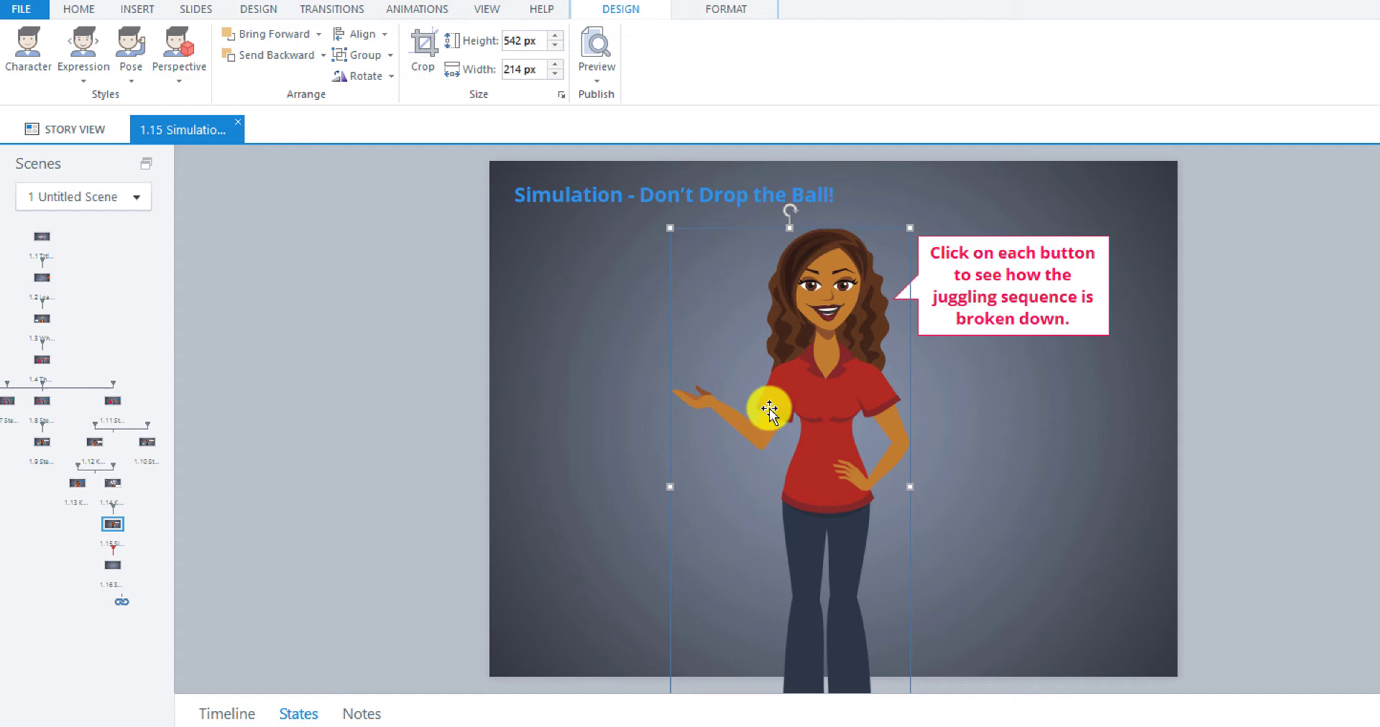
Step: Set the character's height to 600 px and width to 272 px in its size and position settings
right_click(819, 407)
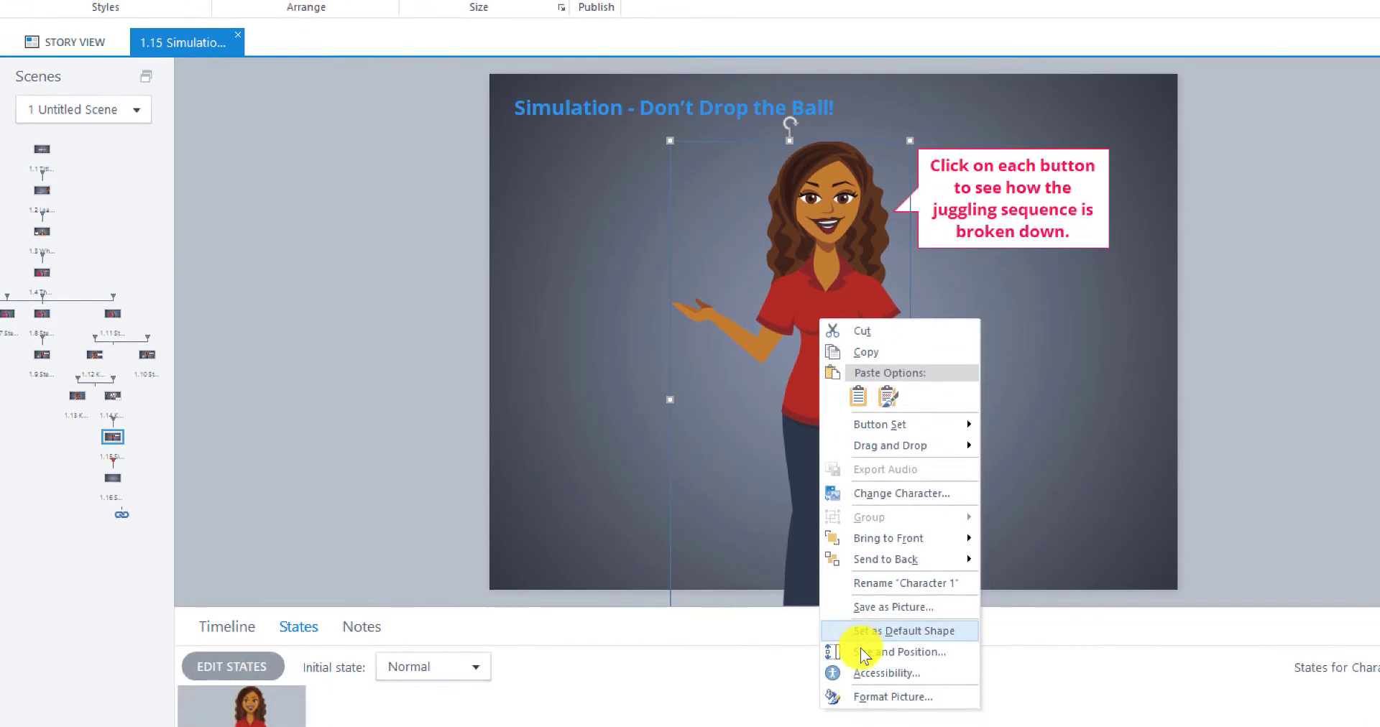
left_click(860, 650)
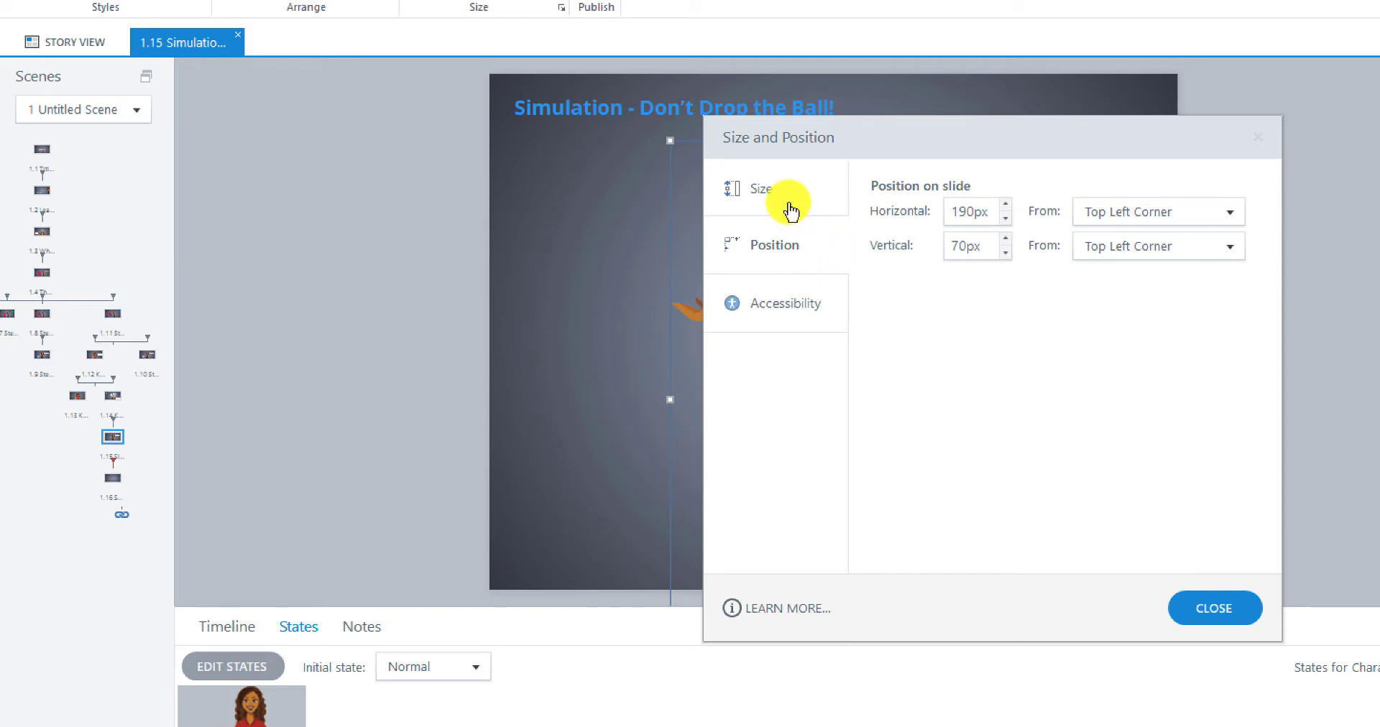
left_click(791, 212)
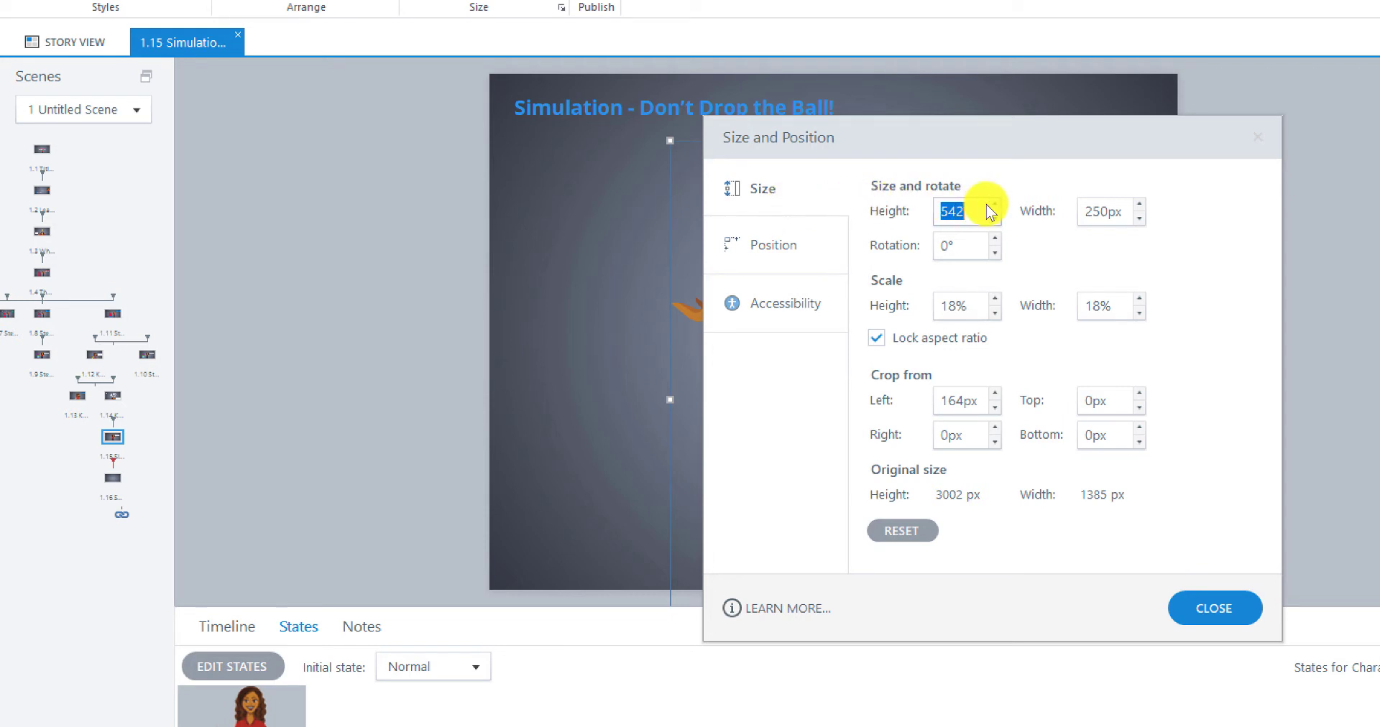
type("600")
left_click(1088, 210)
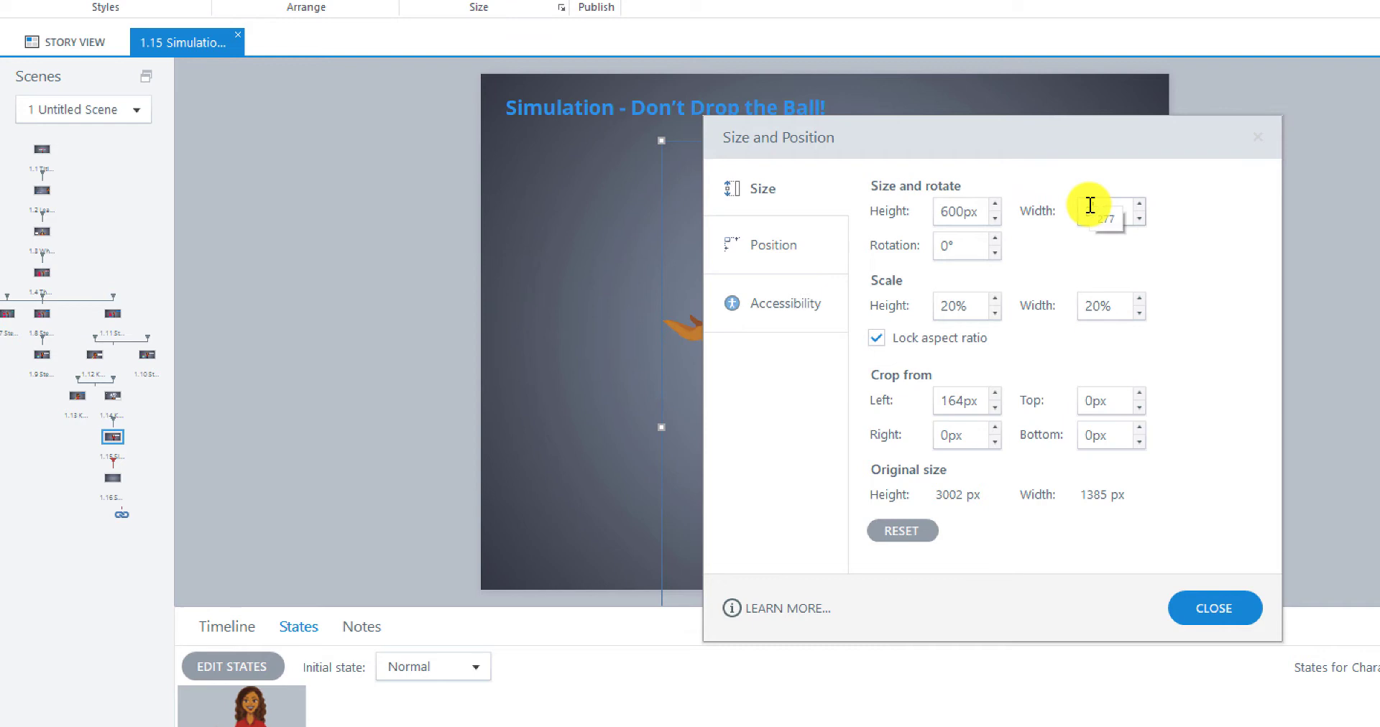
double_click(1111, 209)
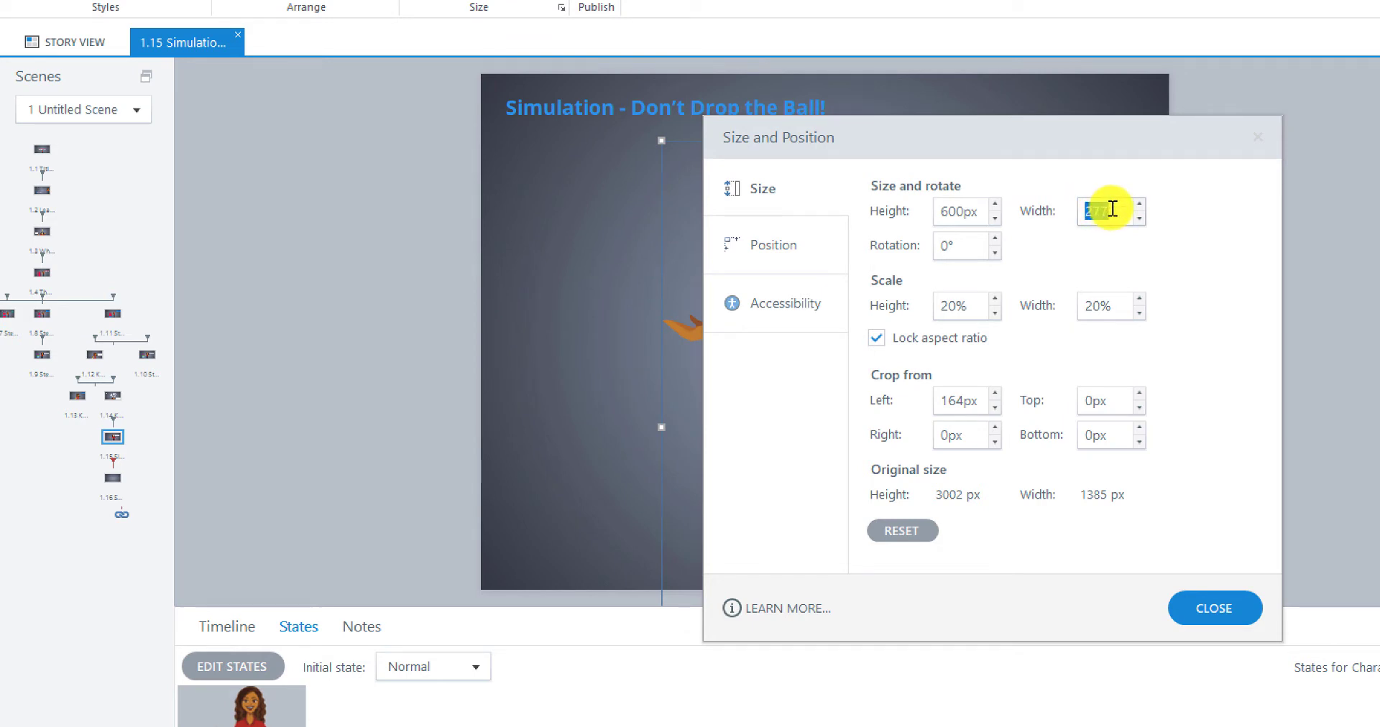
type("2")
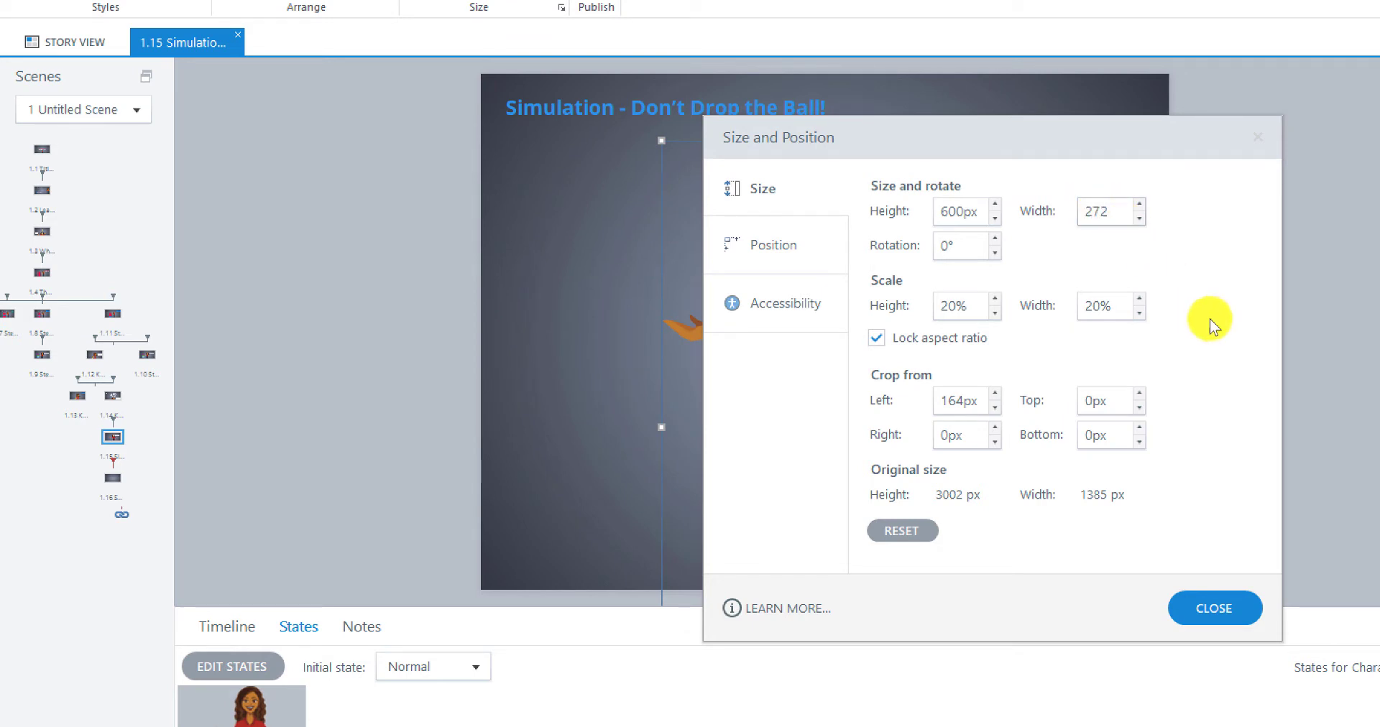
Step: Set the character's position on the slide to 488 px horizontal and 30 px vertical, measured from the top left corner
left_click(783, 248)
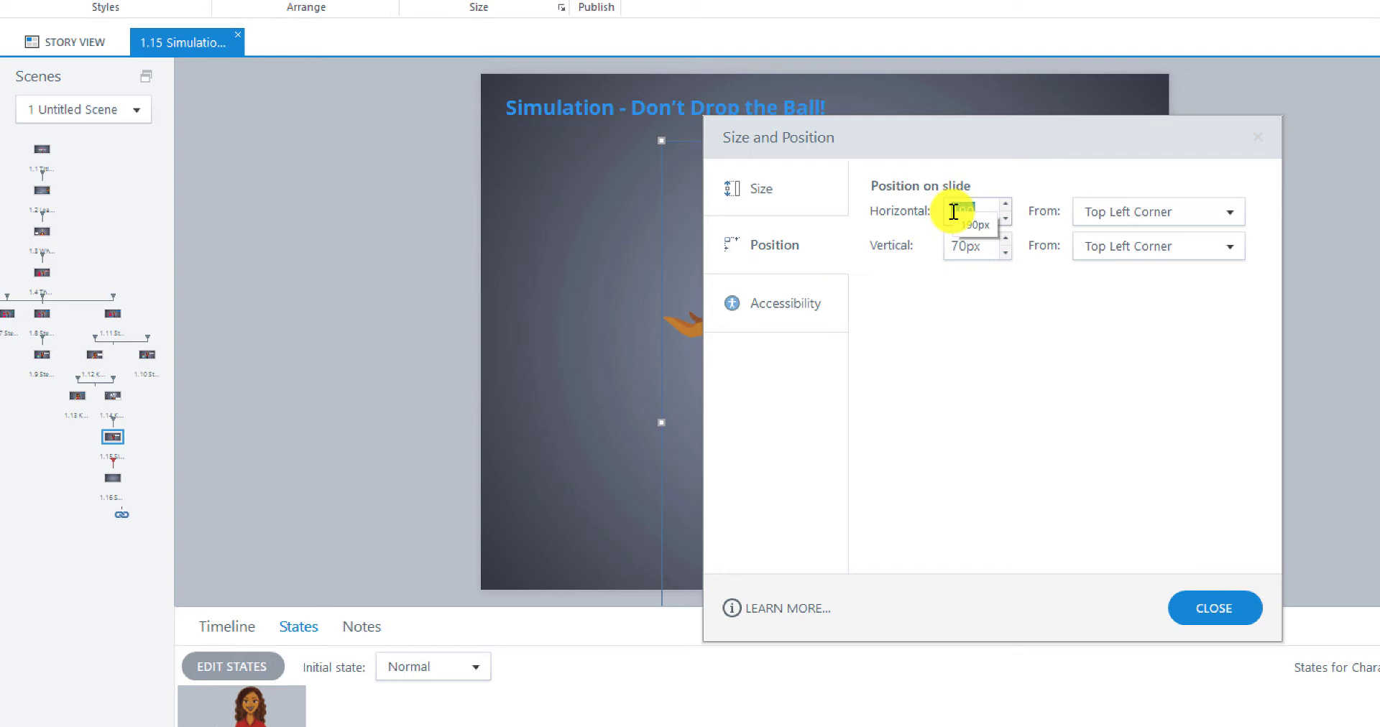
key("BackSpace")
type("488")
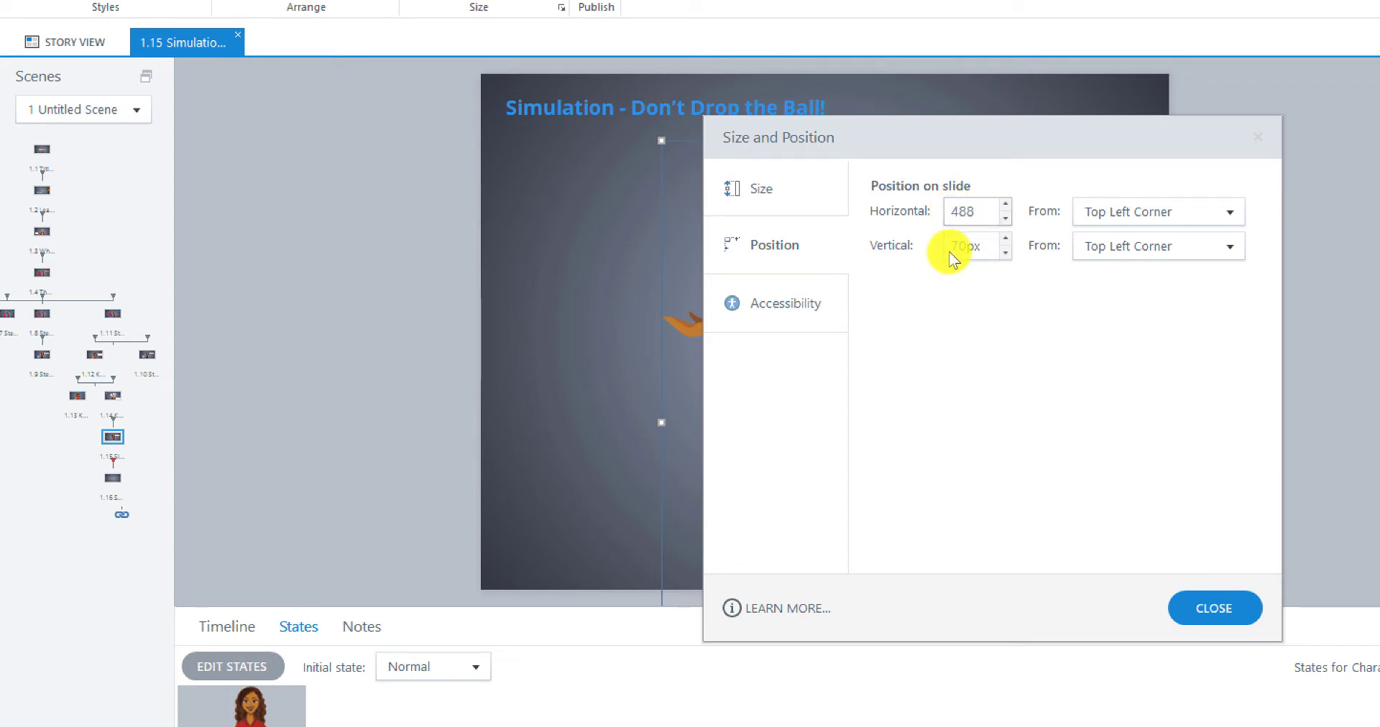
left_click_drag(952, 247, 982, 248)
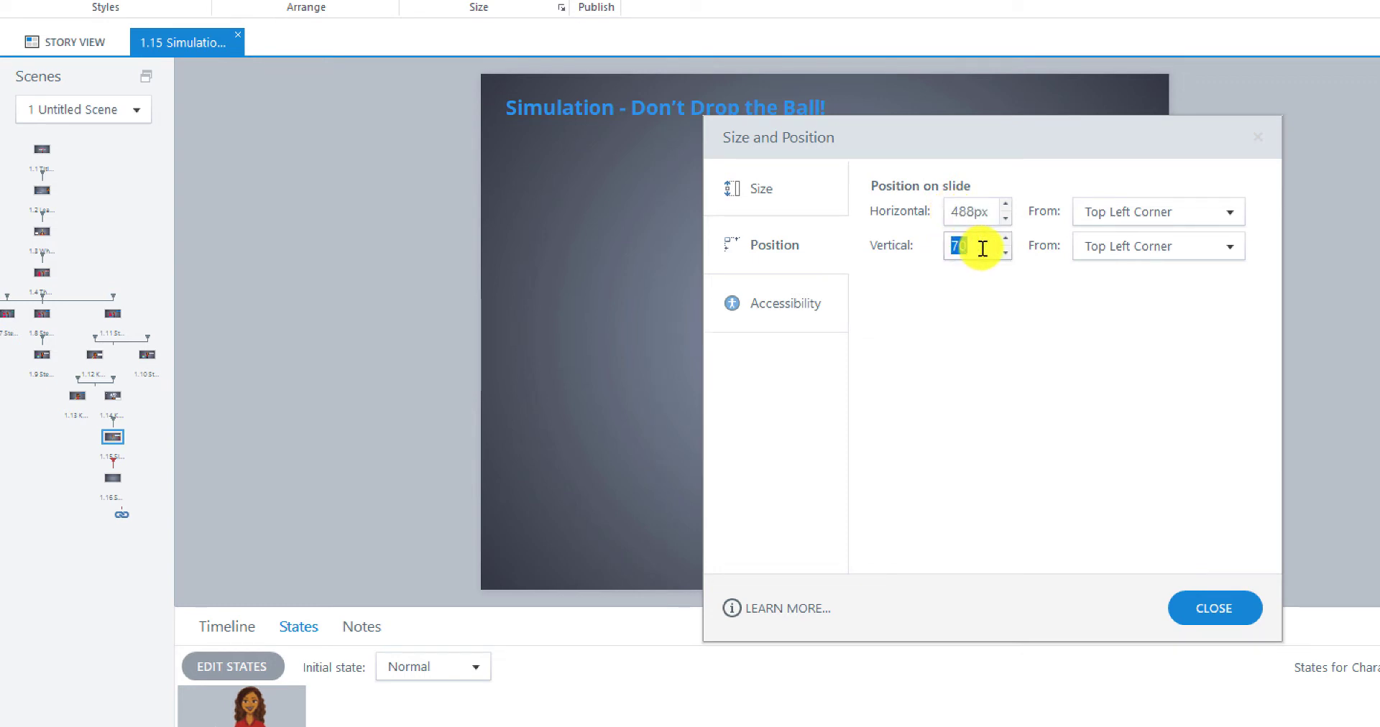
type("30")
left_click(1196, 603)
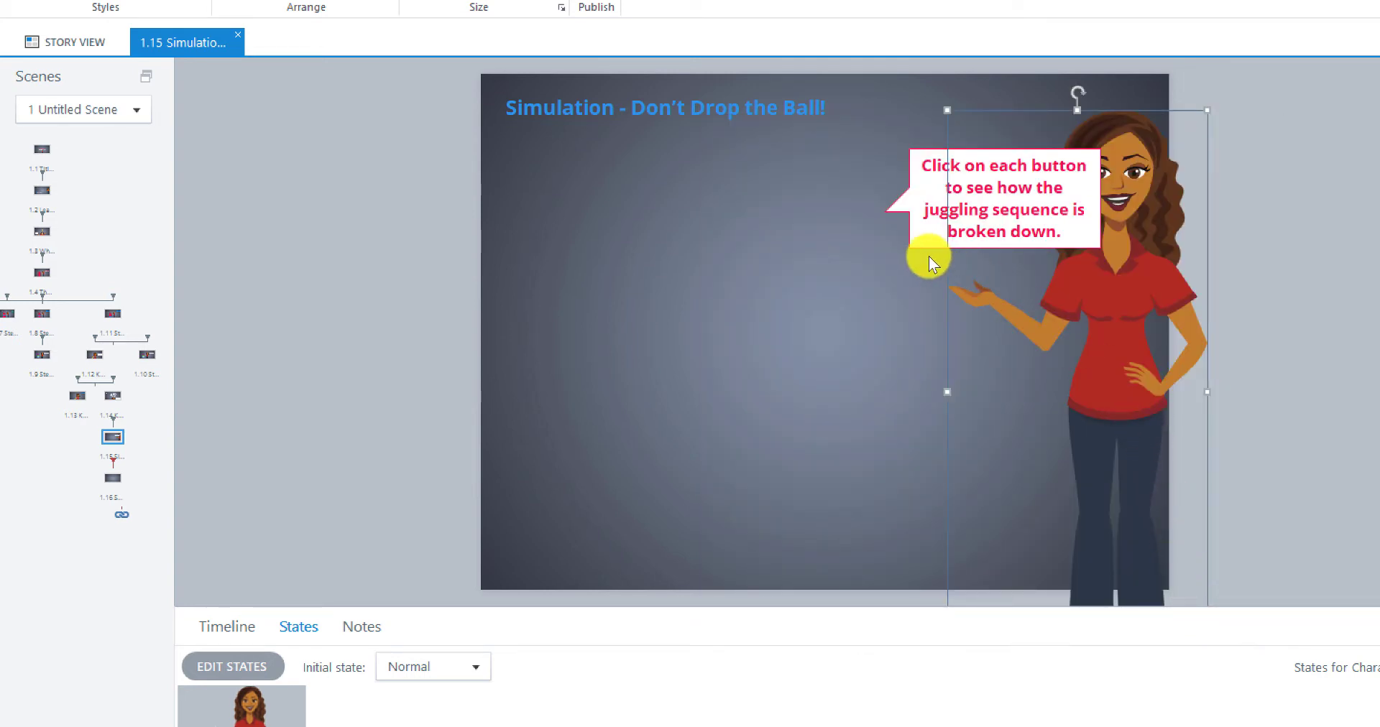
Step: Move the caption clear of the character and copy the base layer's caption instruction from screen 12 of the PowerPoint storyboard
left_click_drag(917, 247, 774, 247)
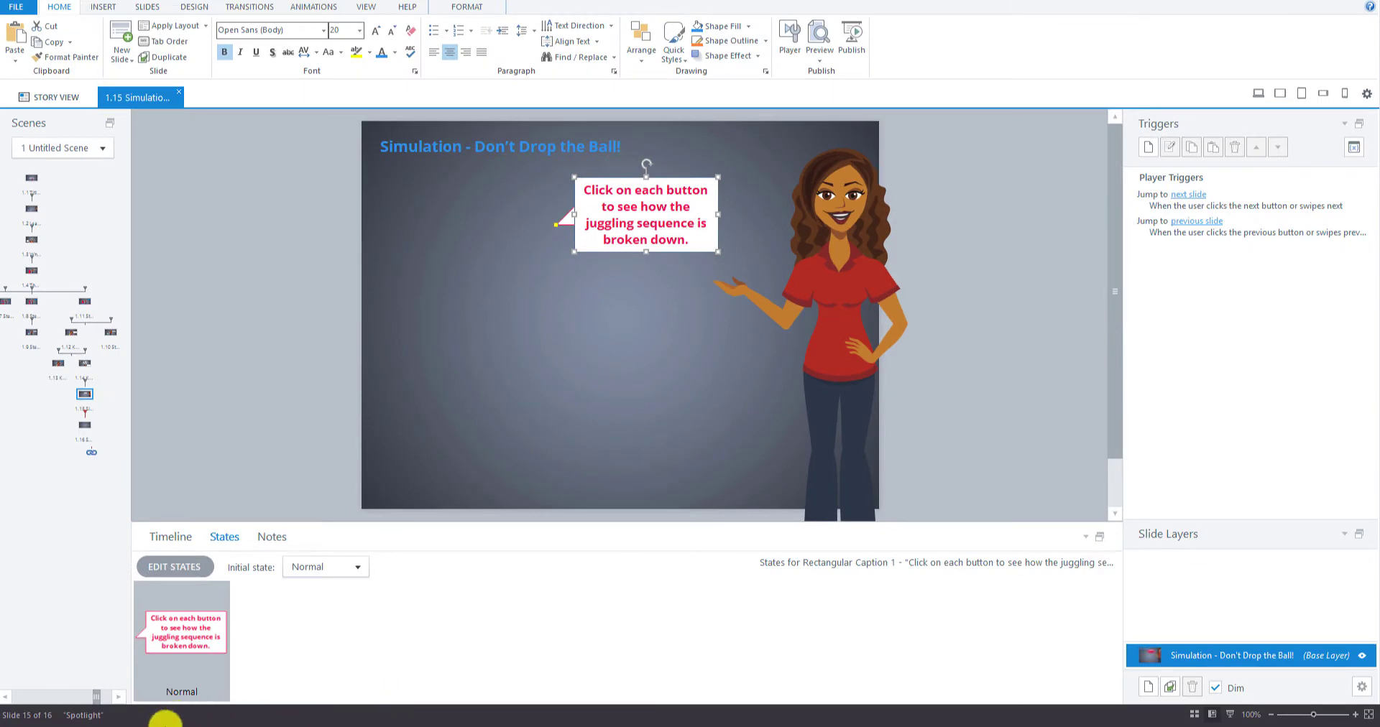
mouse_move(216, 718)
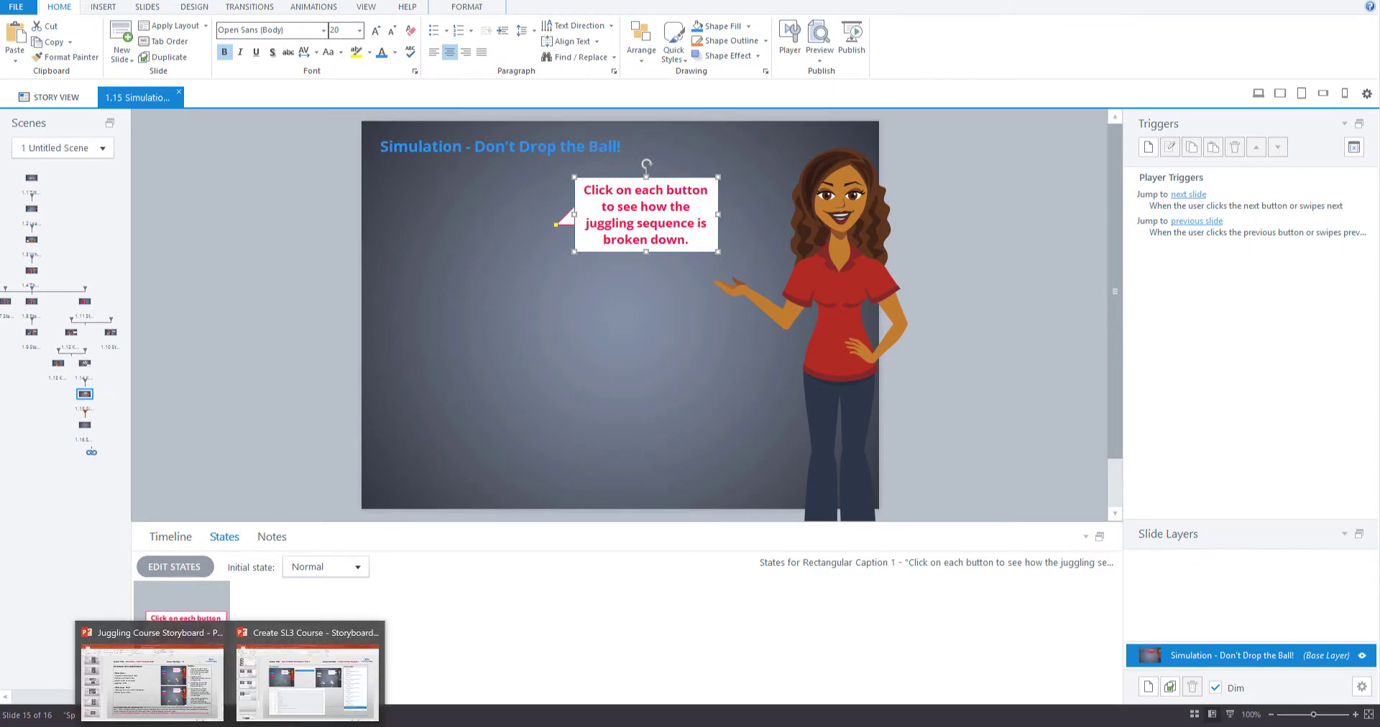
left_click(169, 683)
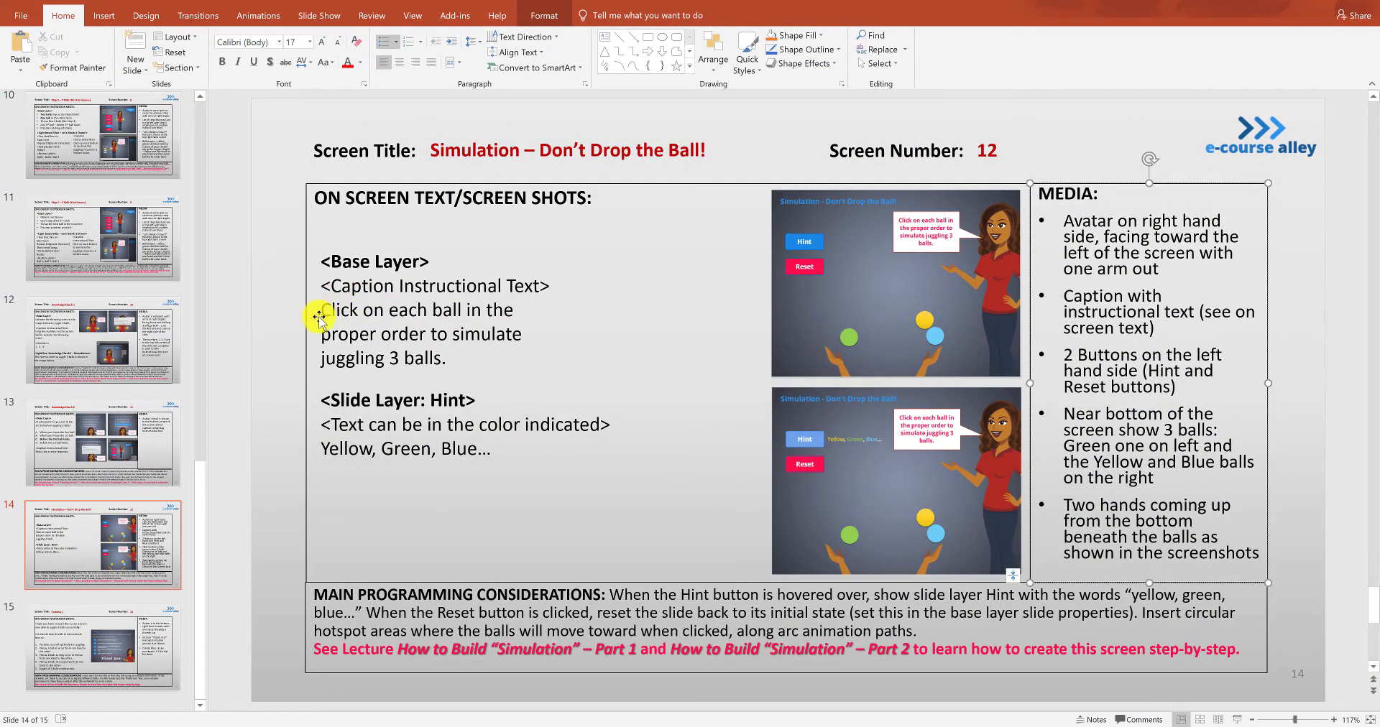
left_click_drag(320, 309, 453, 374)
key("ctrl+c")
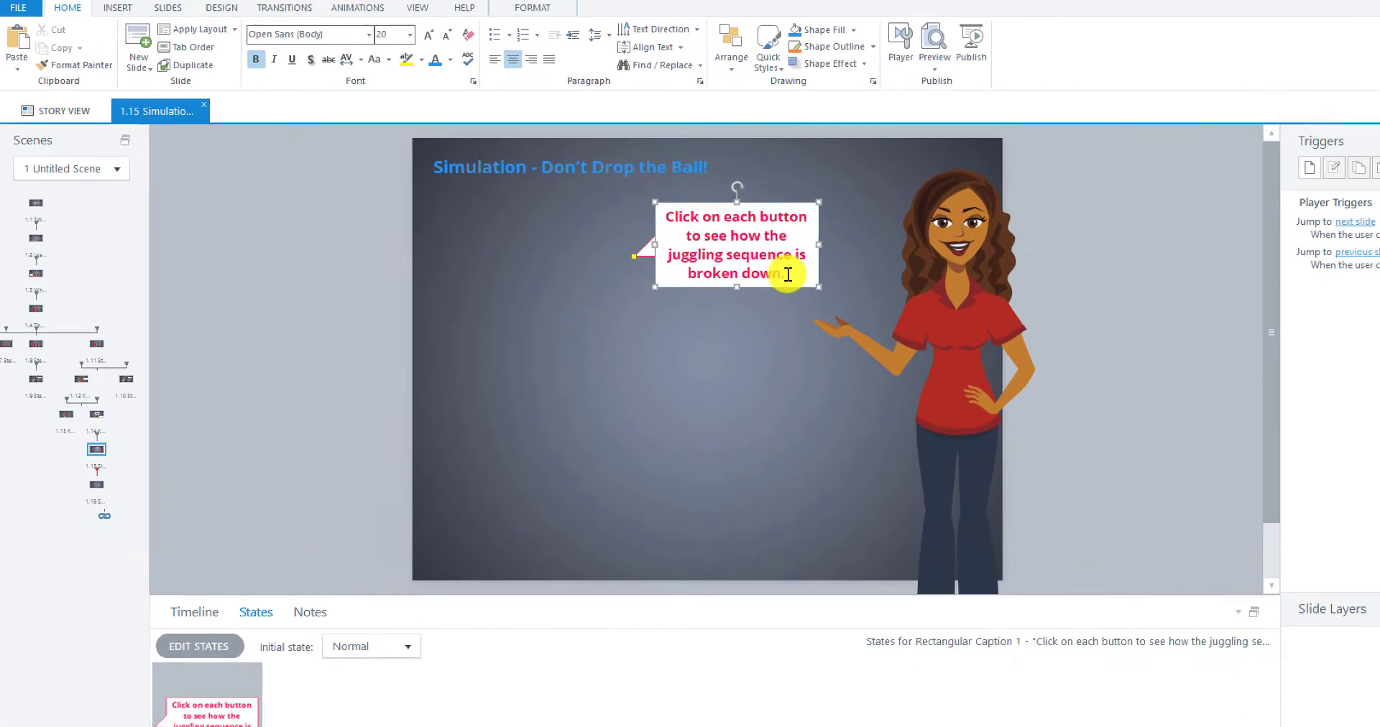
Step: Back in Storyline, replace the caption's text with "Click on each ball in the proper order to simulate juggling 3 balls."
left_click_drag(788, 274, 641, 210)
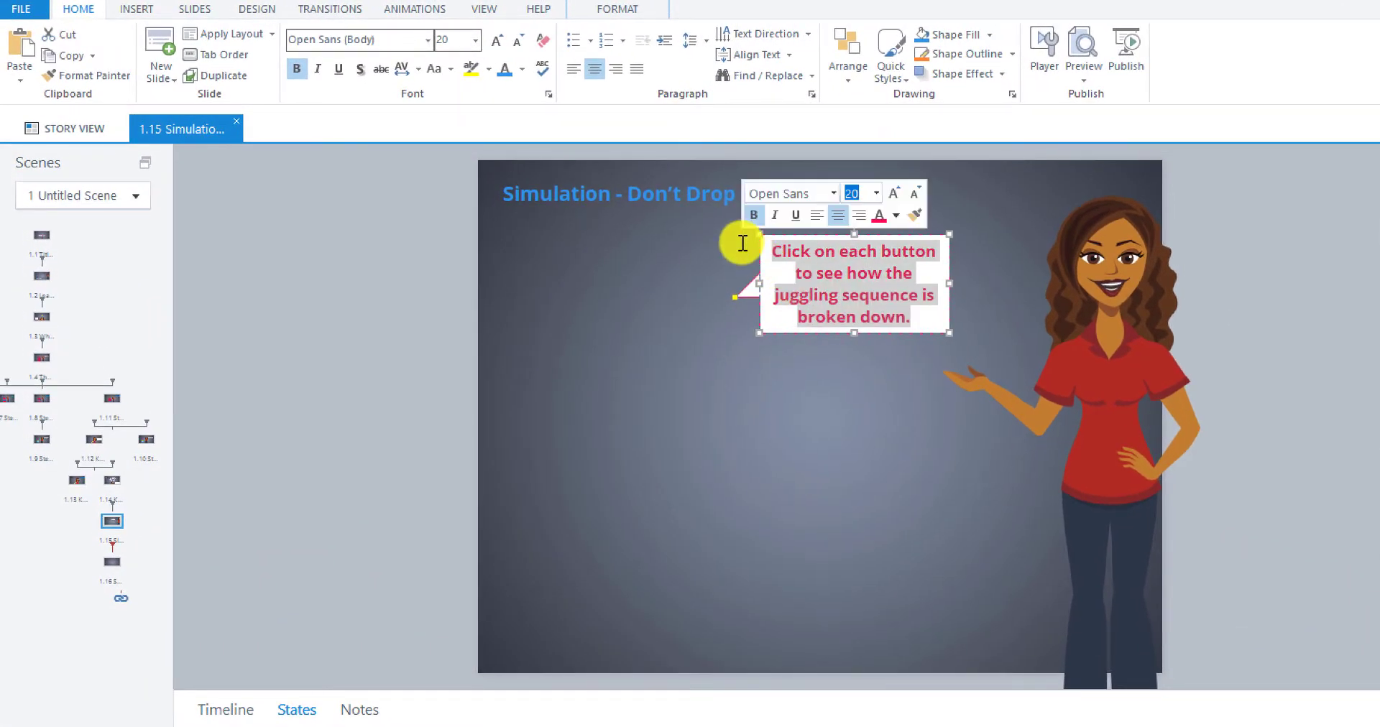
left_click(18, 78)
left_click(74, 128)
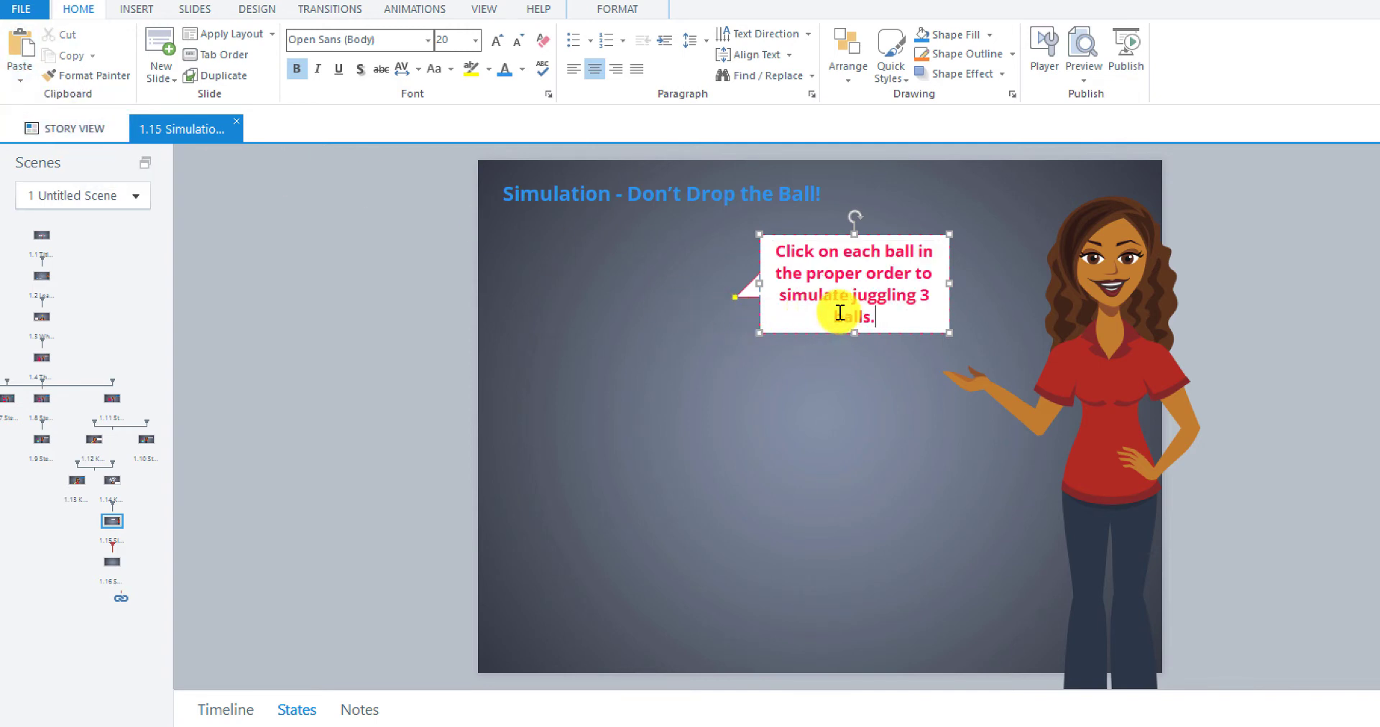
Step: Point the caption's tail at the character's mouth and shift the caption closer to her
left_click(734, 301)
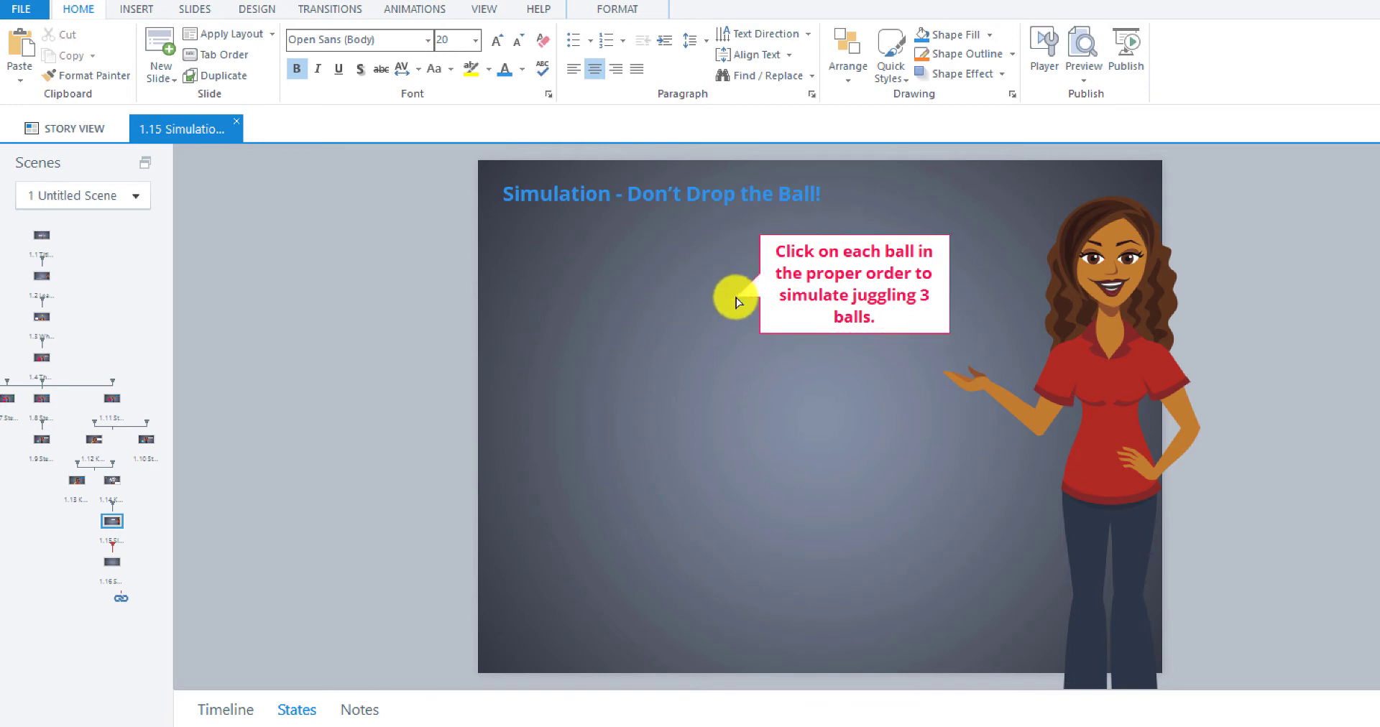
left_click_drag(968, 302, 1029, 300)
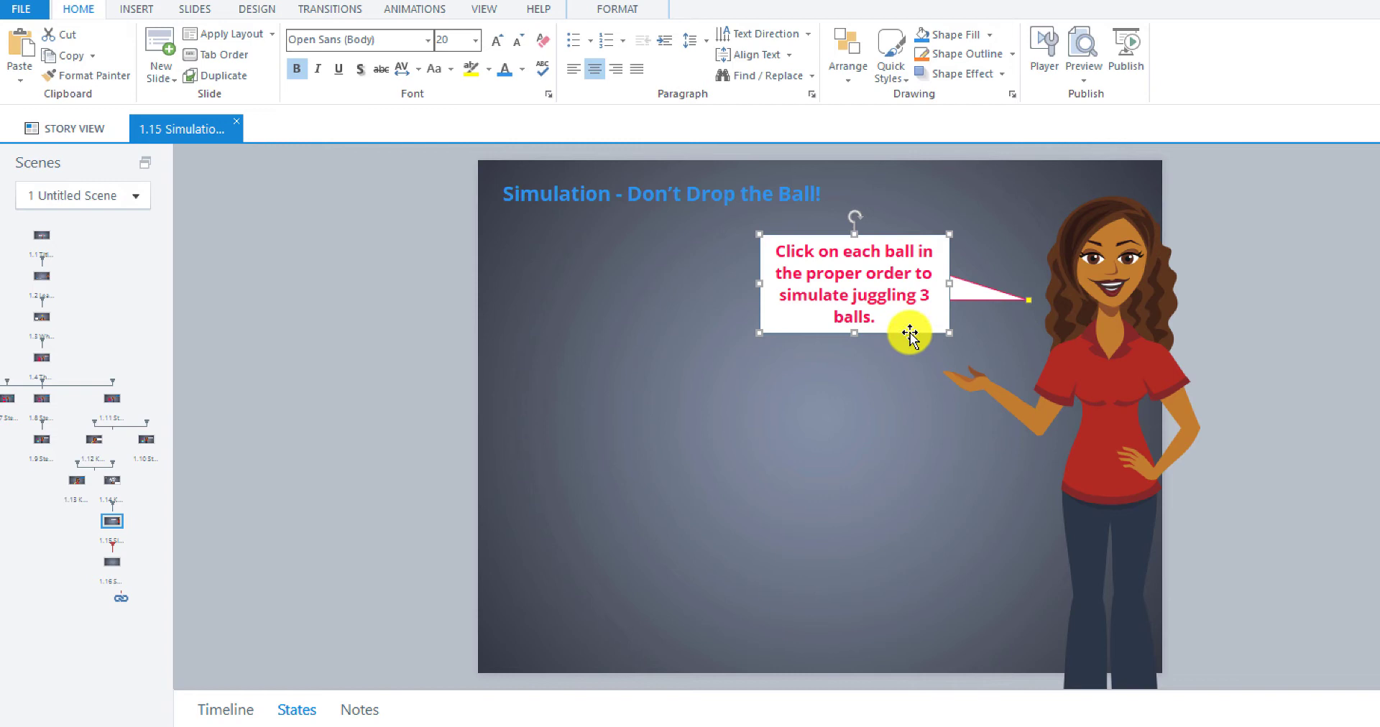
left_click_drag(908, 332, 948, 330)
left_click_drag(1069, 299, 1068, 294)
left_click_drag(809, 326, 823, 324)
left_click(789, 431)
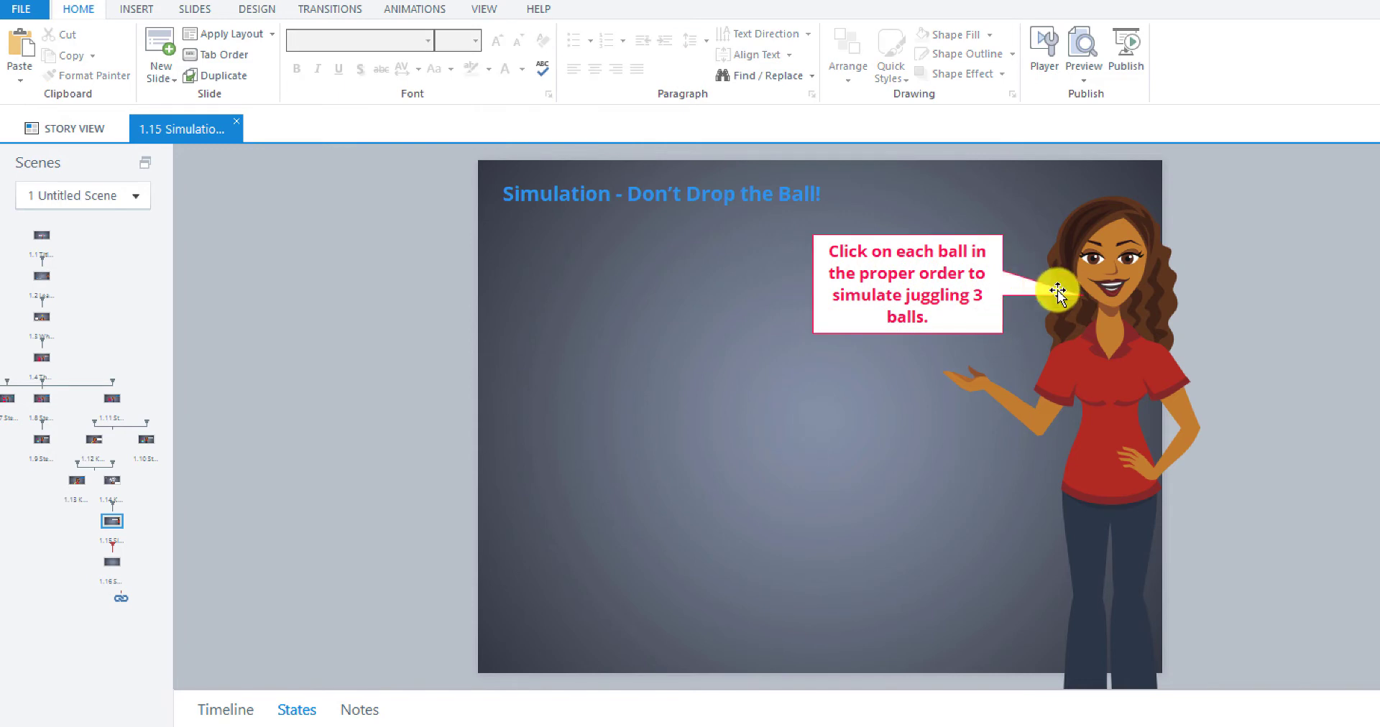
left_click(1010, 359)
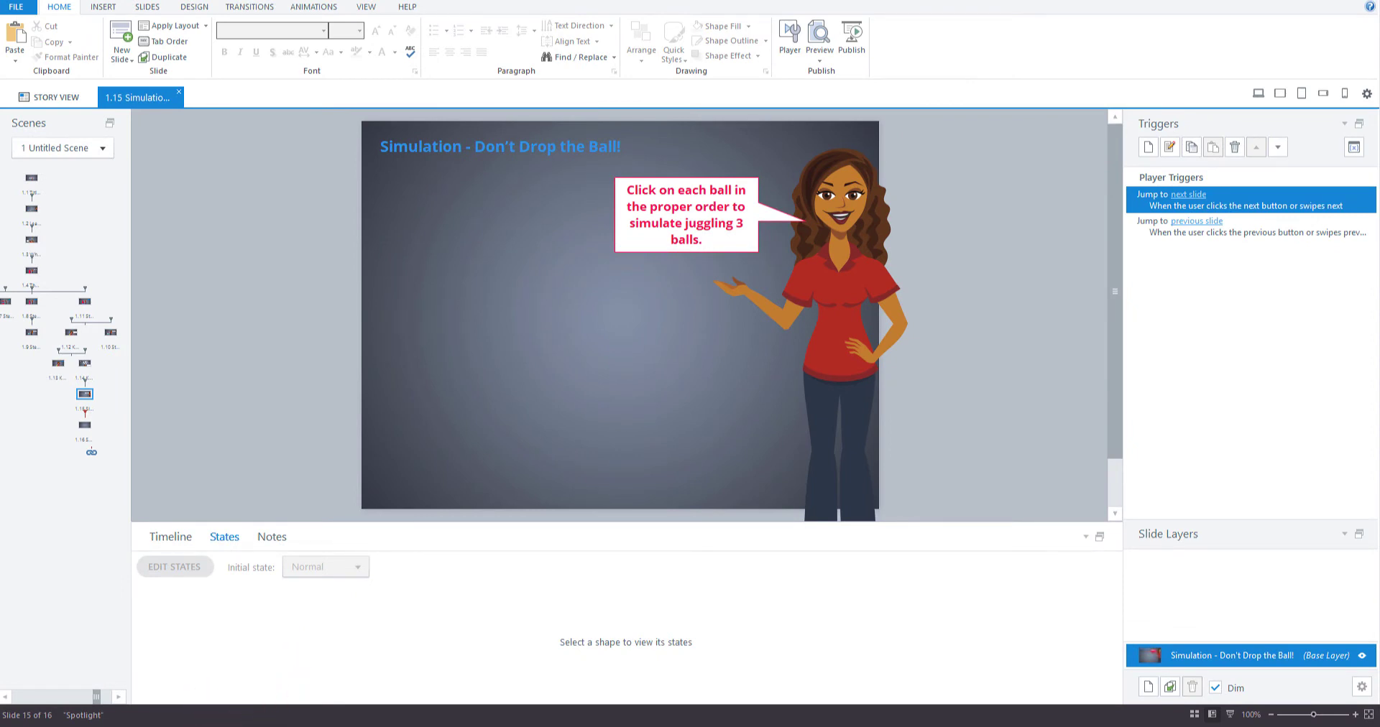
Step: Insert a button with slightly rounded corners, about 88 by 40 px, below the slide title and label it "Hint"
left_click(185, 696)
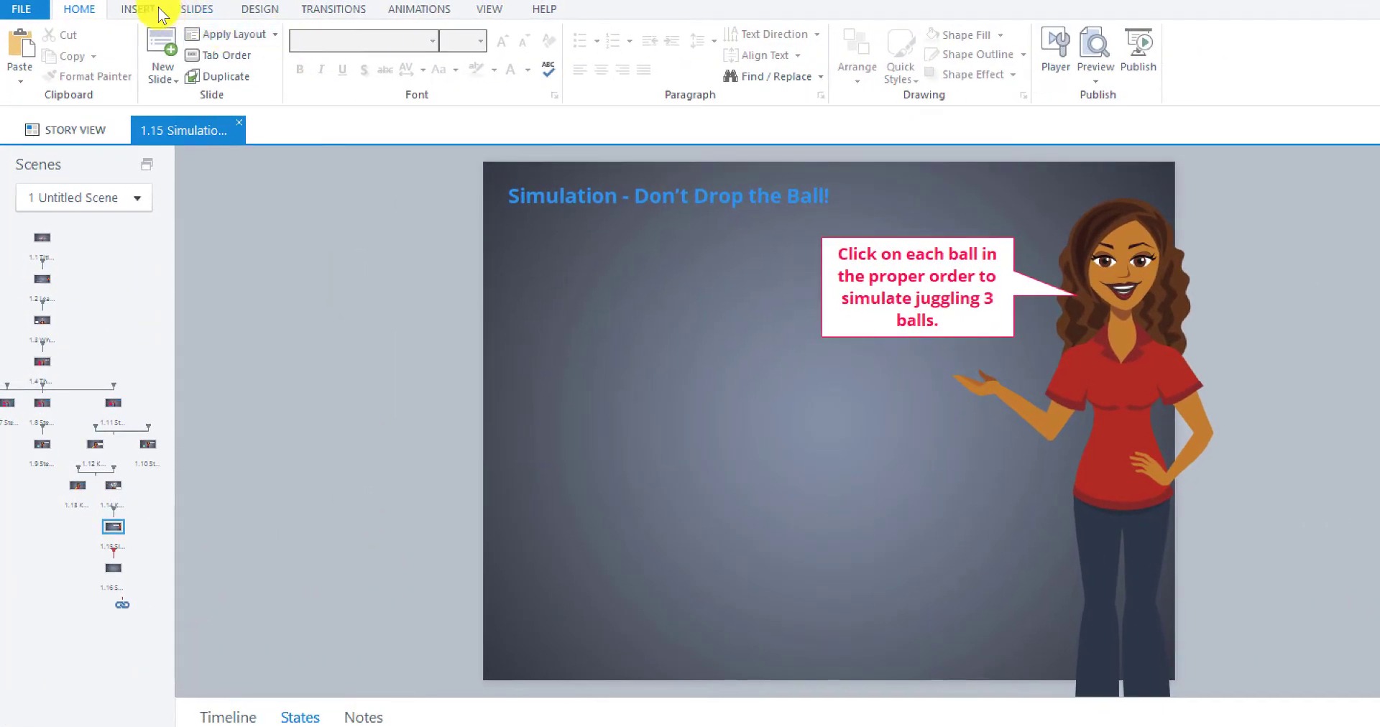
left_click(144, 10)
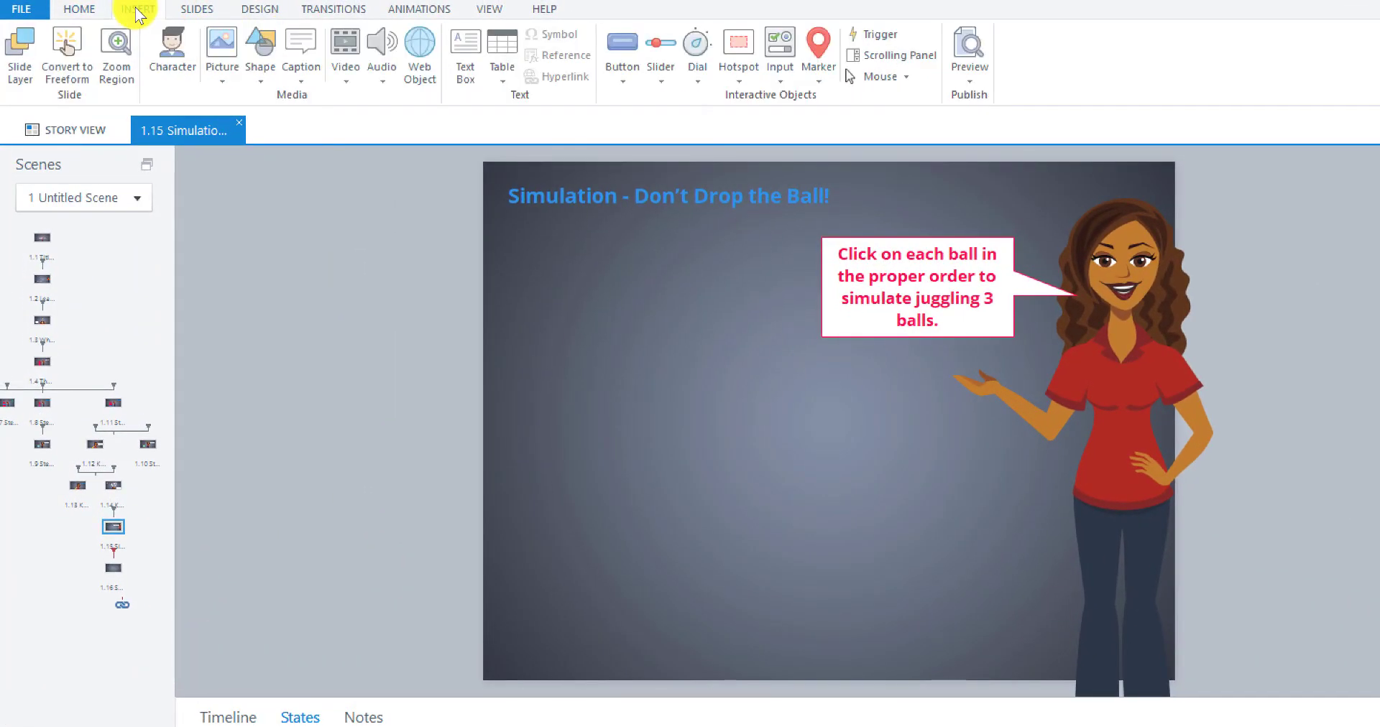
left_click(626, 75)
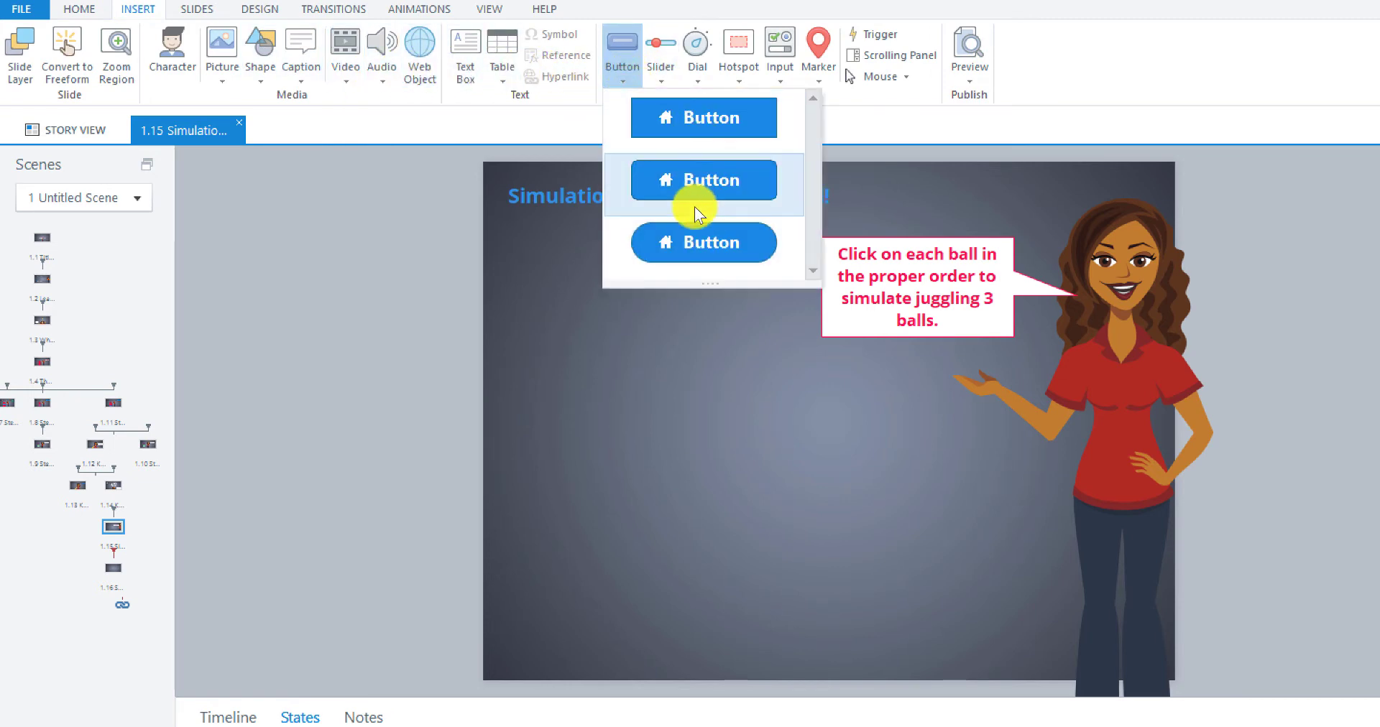
left_click(684, 181)
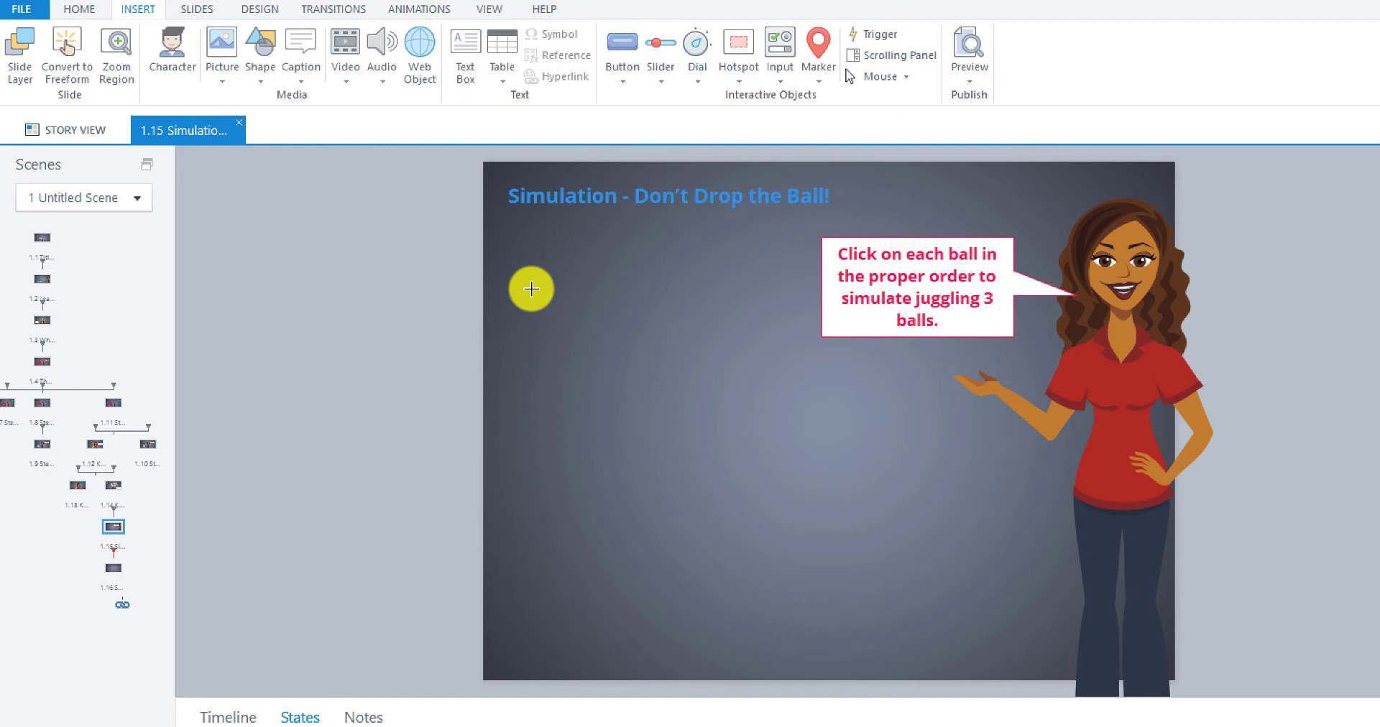
left_click_drag(530, 289, 613, 330)
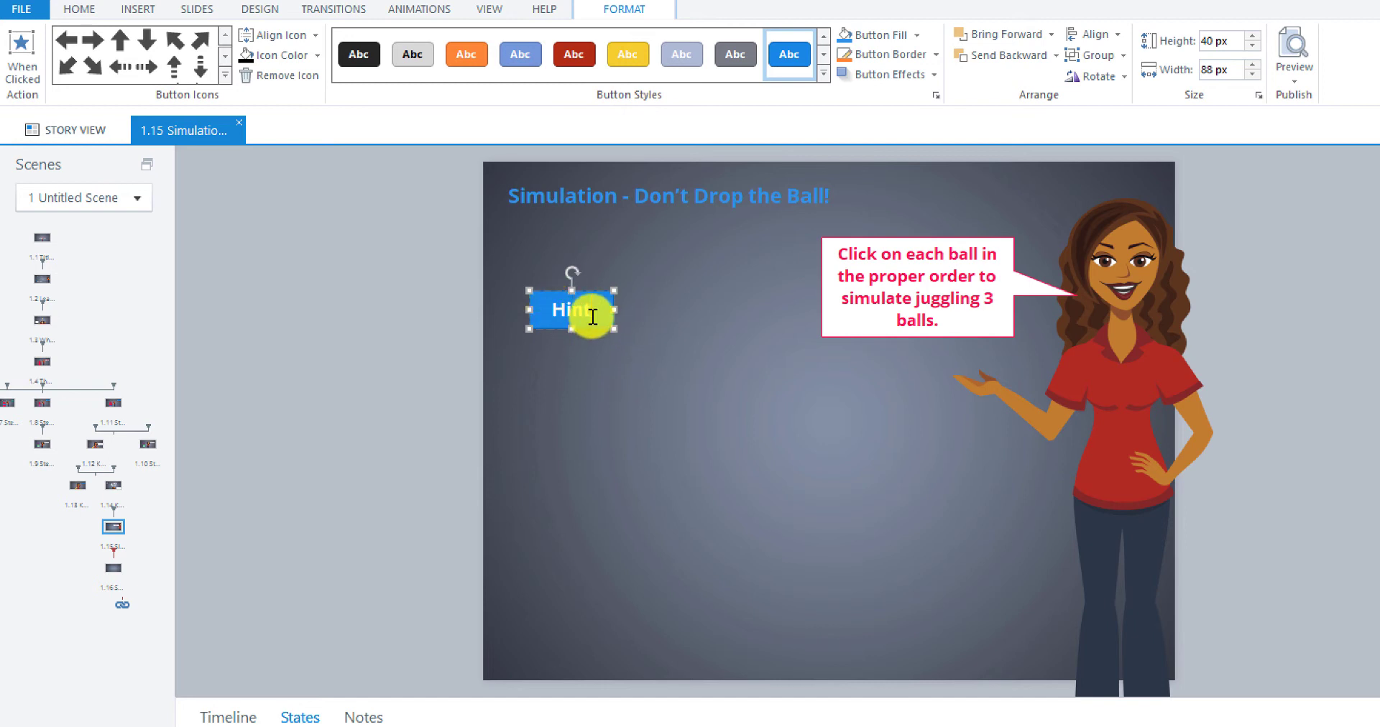
left_click(80, 10)
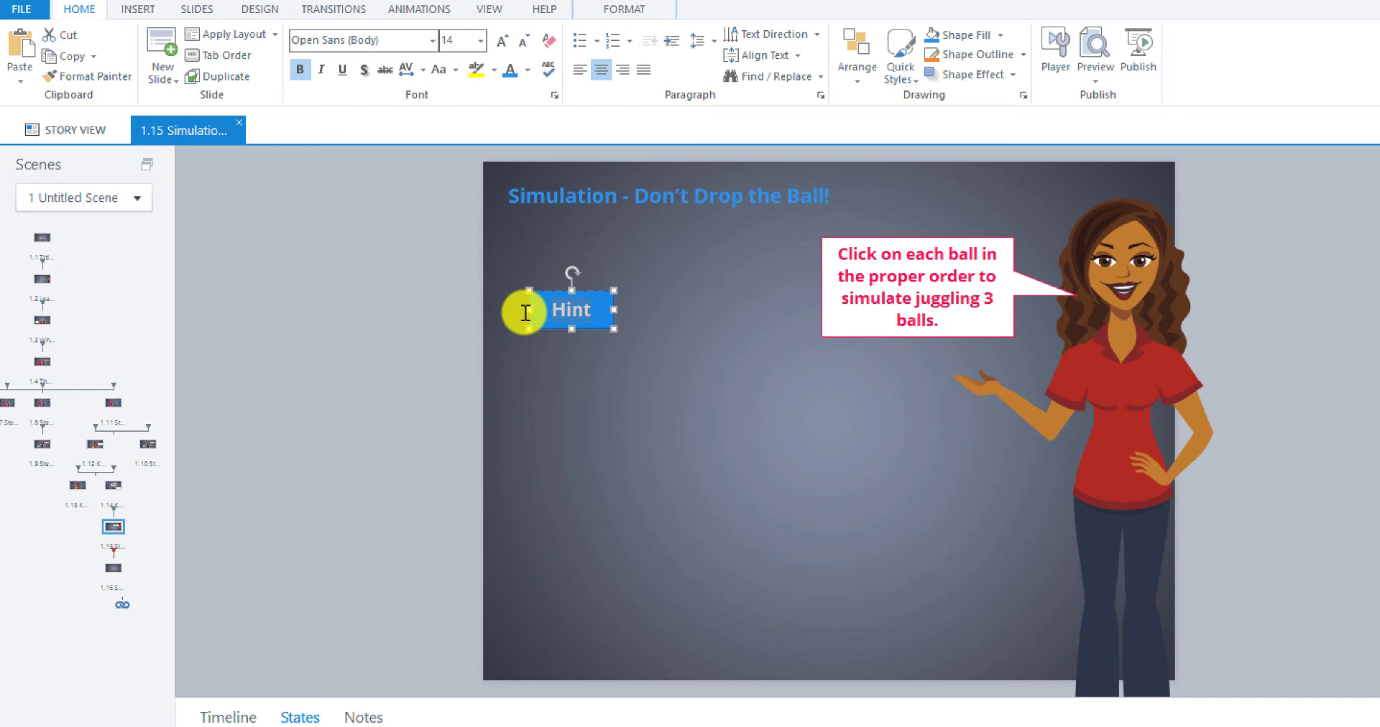
left_click_drag(524, 310, 672, 273)
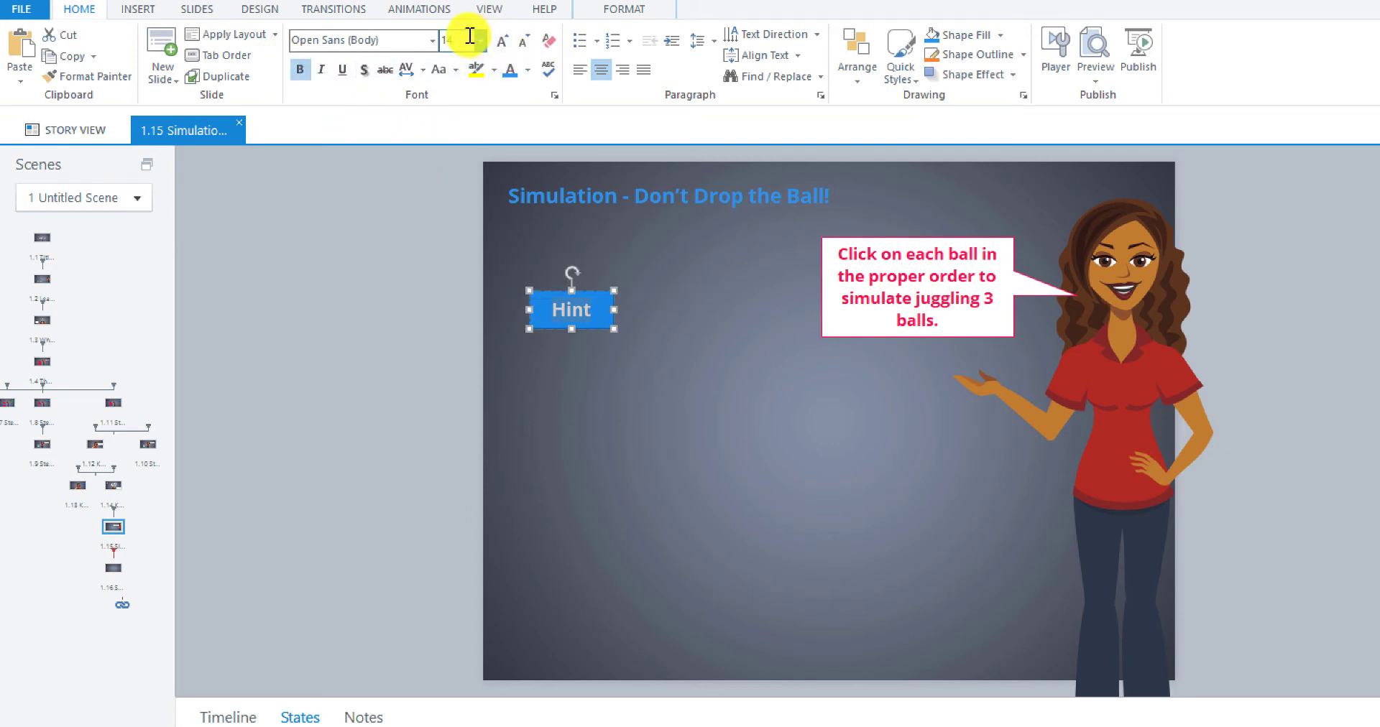
left_click(703, 342)
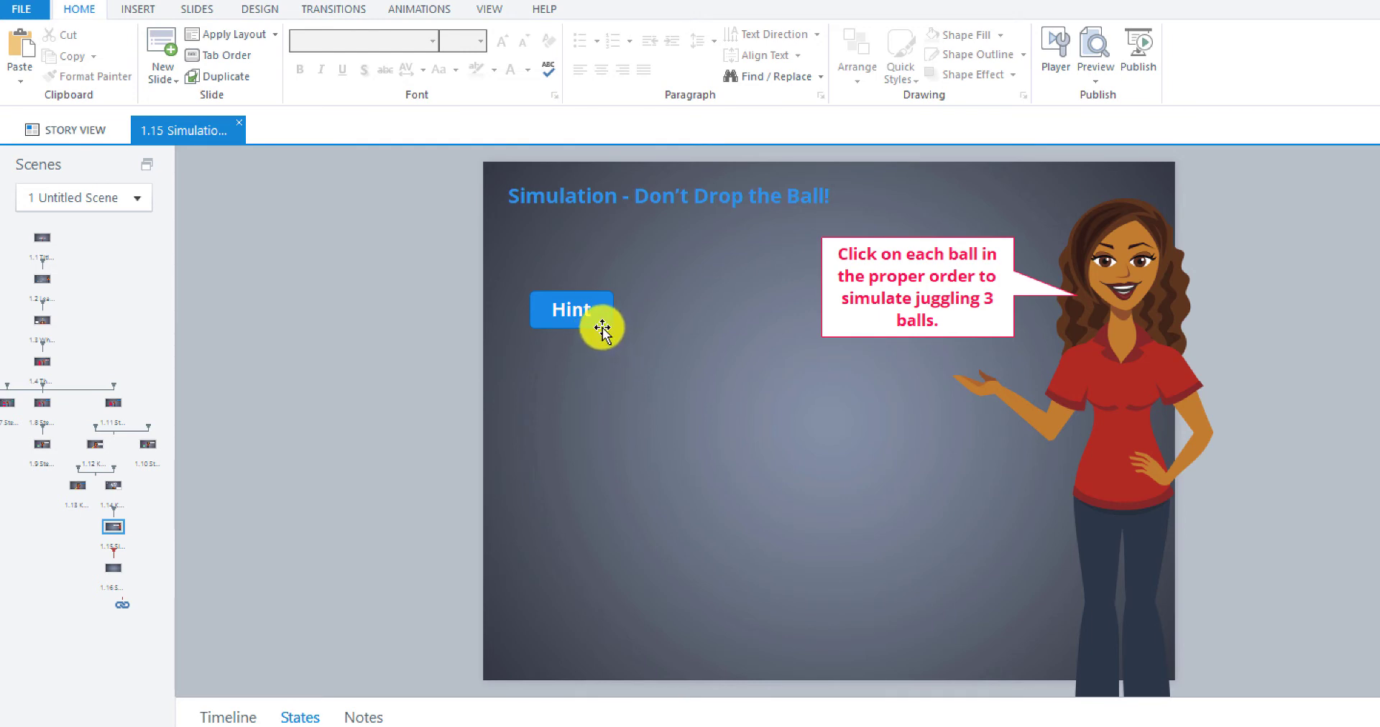
Step: Duplicate the Hint button, place the copy directly beneath the original and relabel it "Reset"
left_click(602, 327)
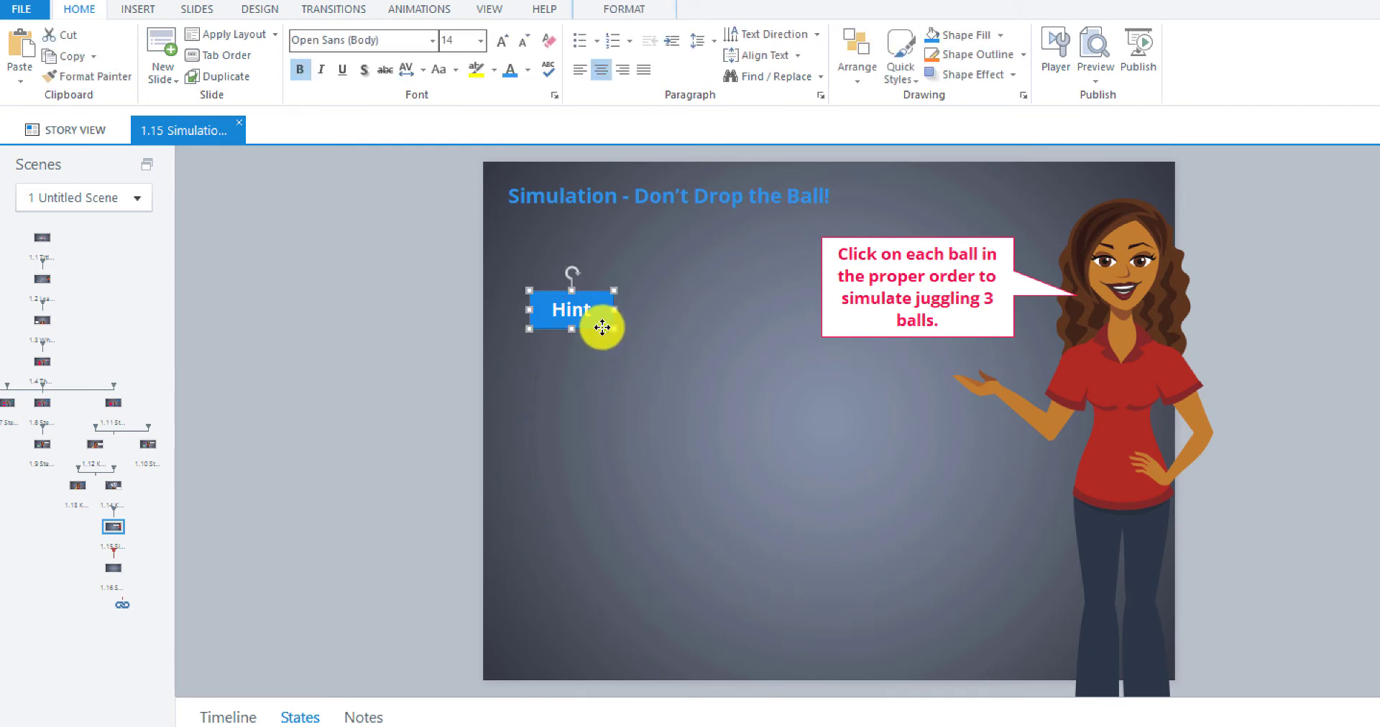
left_click(595, 416)
key("ctrl+v")
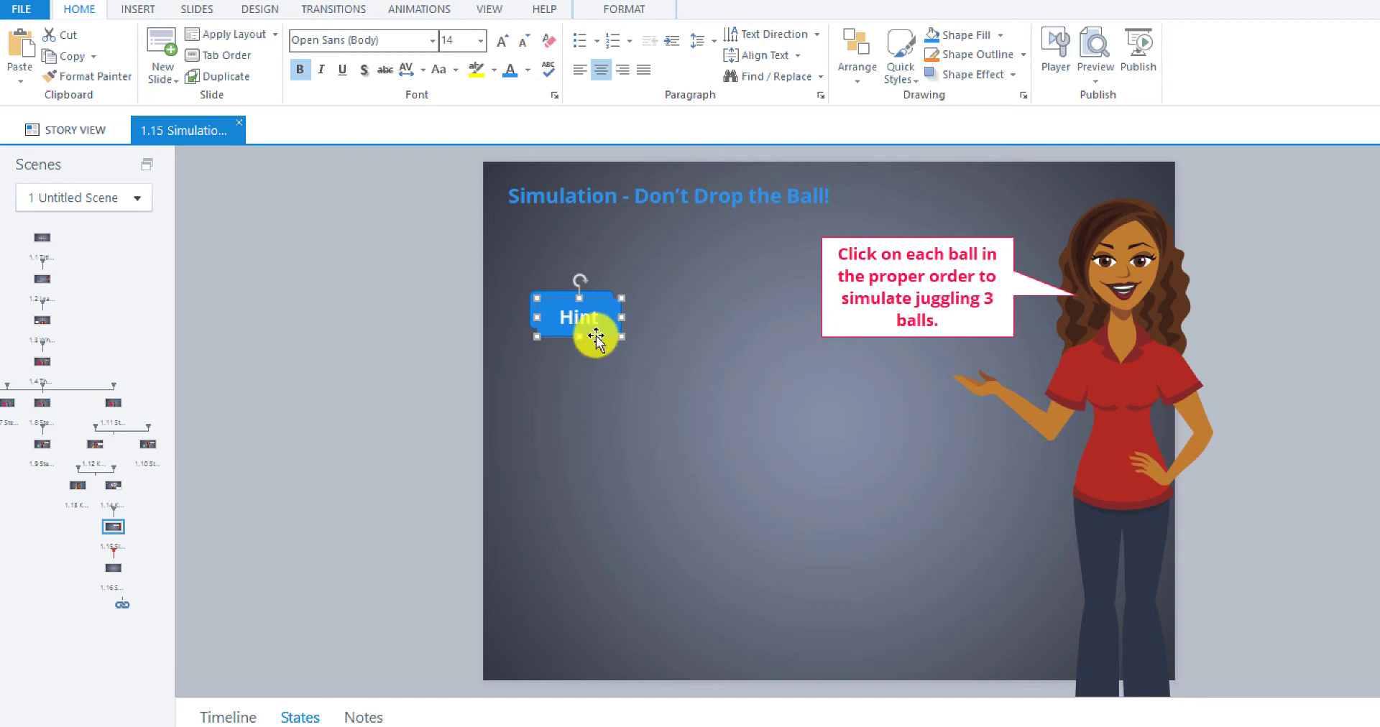
left_click_drag(596, 337, 586, 382)
double_click(554, 361)
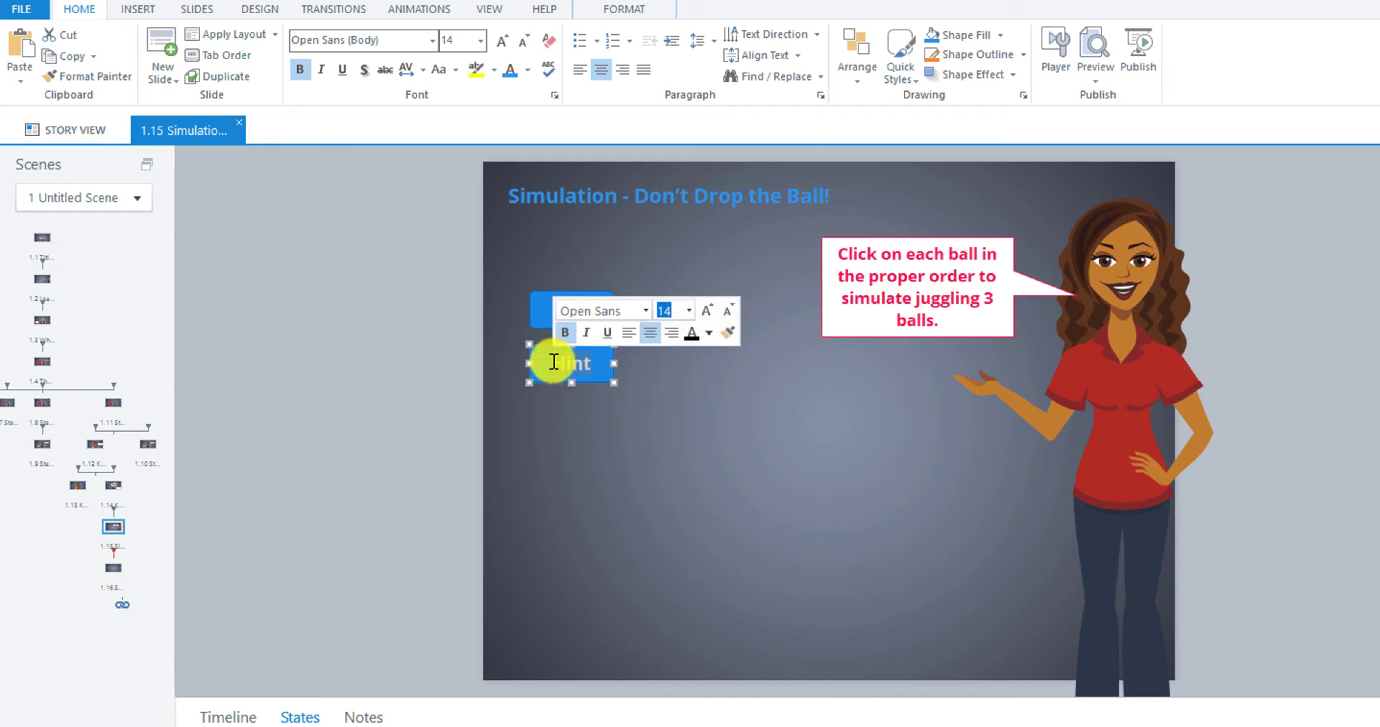
type("Reset")
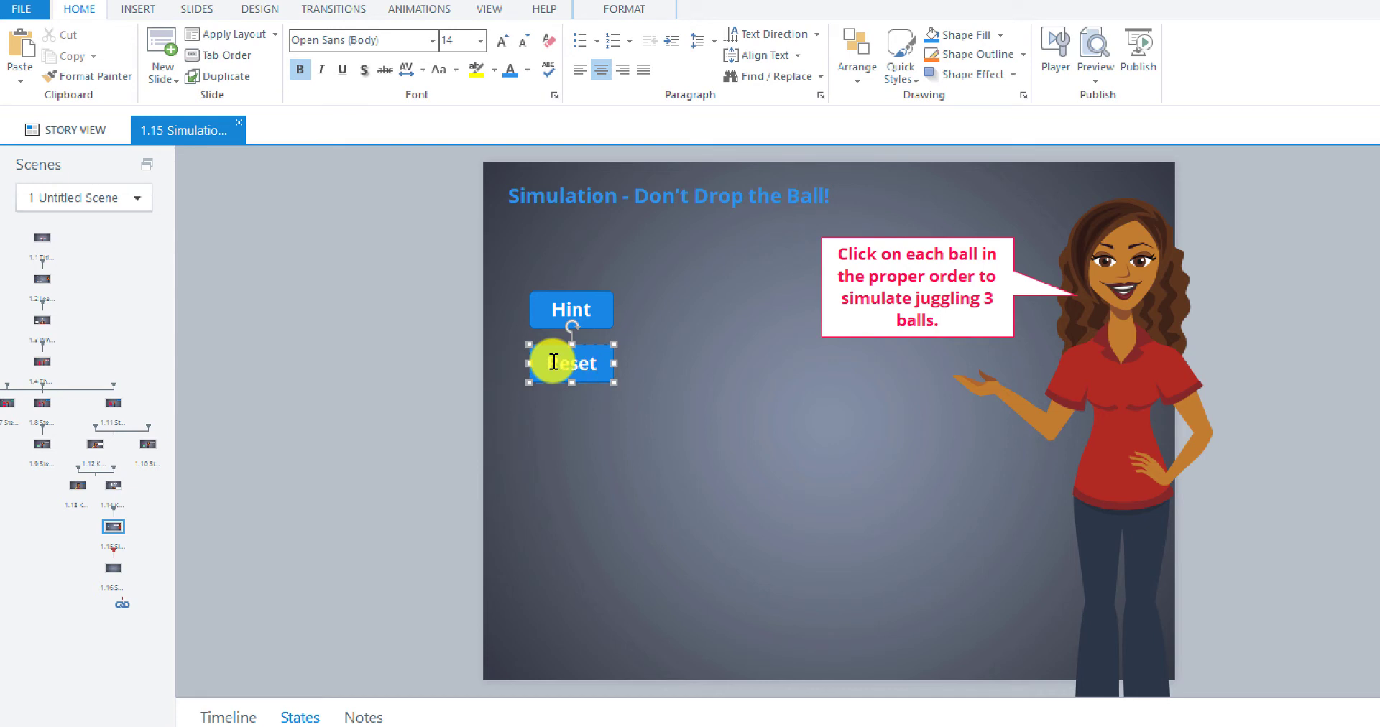
left_click(613, 388)
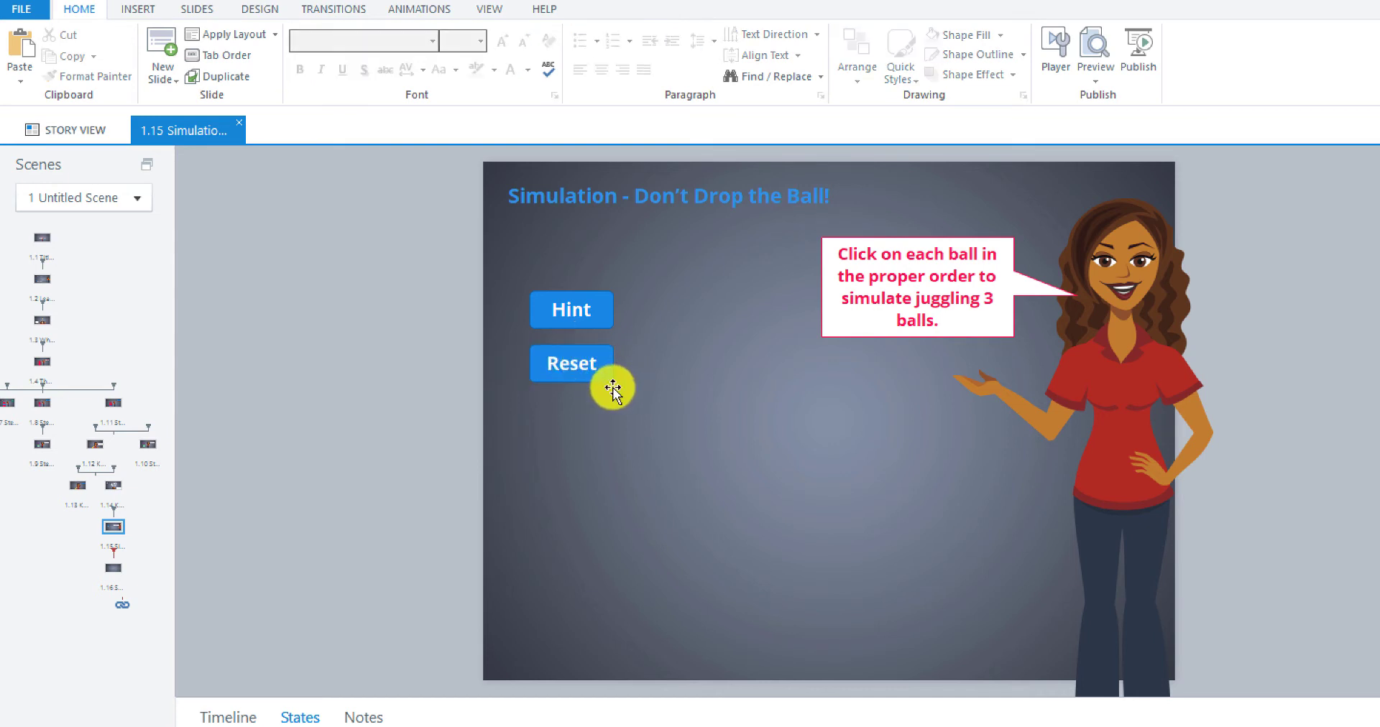
Step: Fill the Reset button with the saved custom pinkish red, #F90E4D
left_click(603, 383)
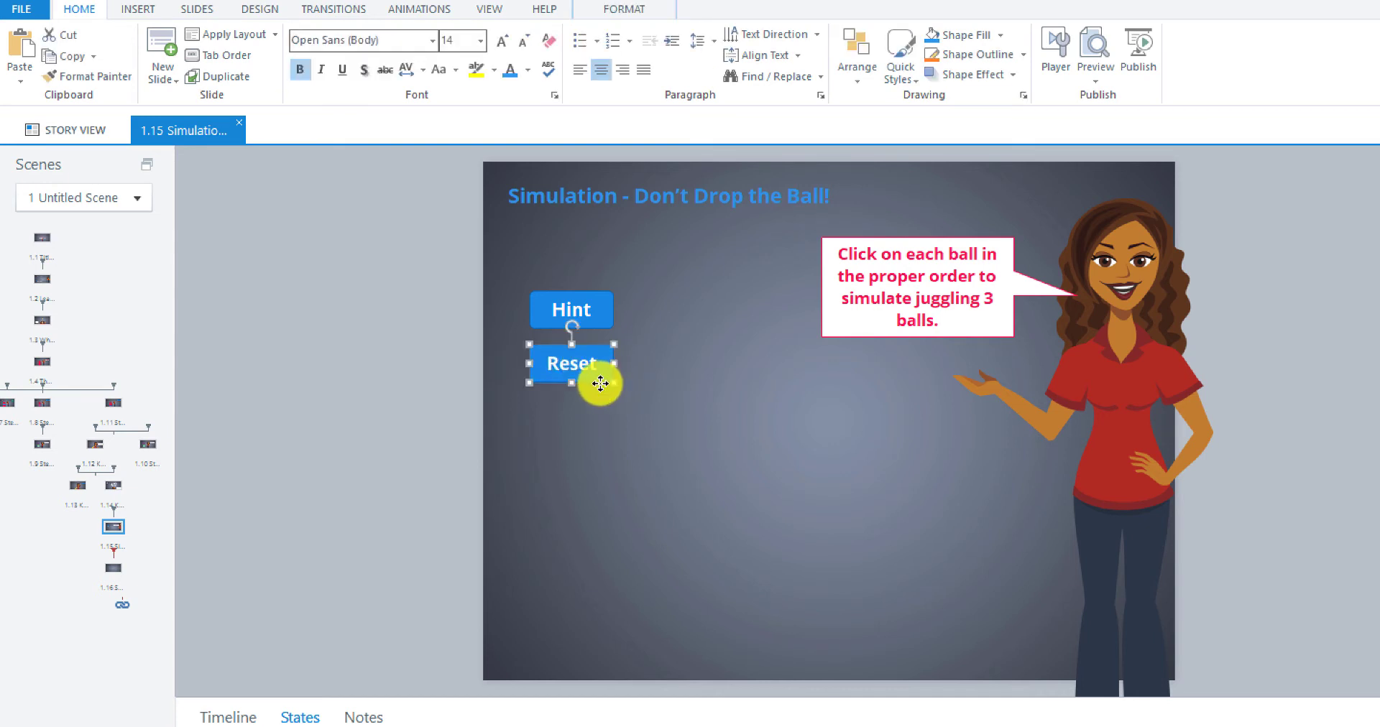
left_click(624, 11)
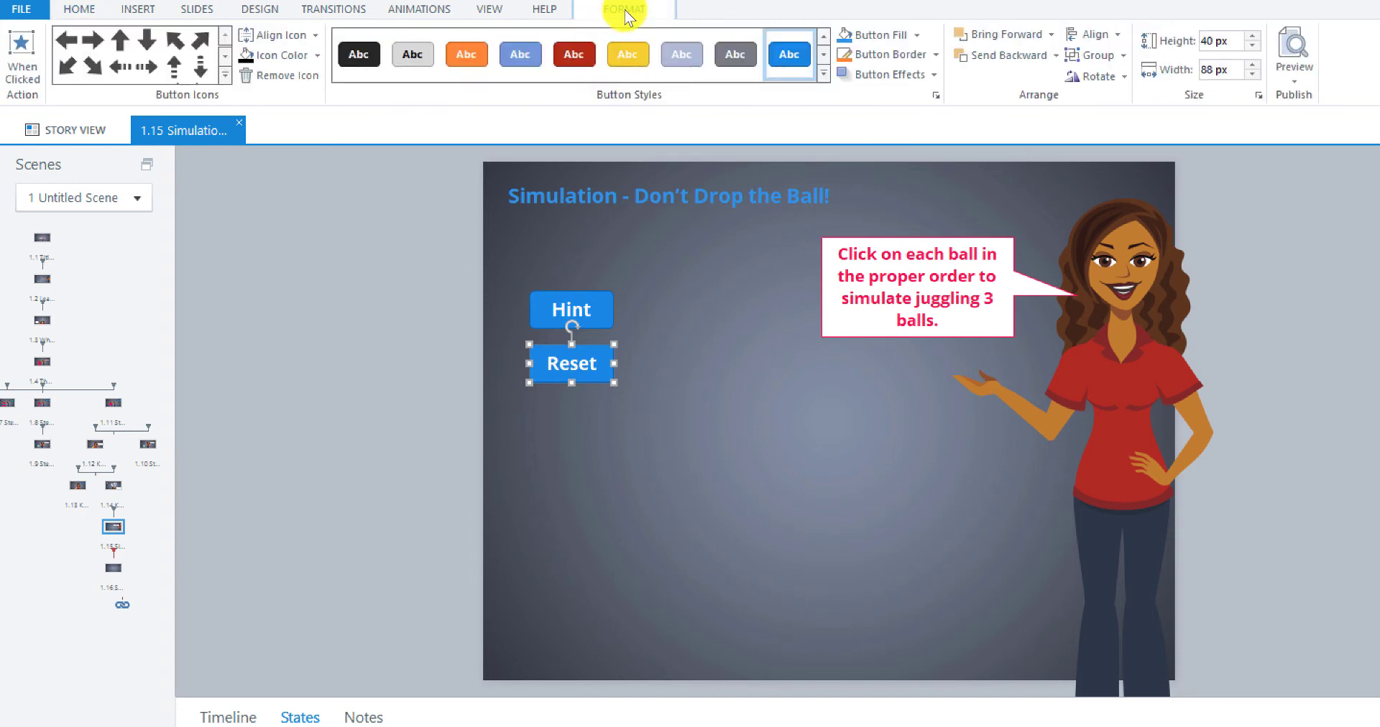
left_click(915, 35)
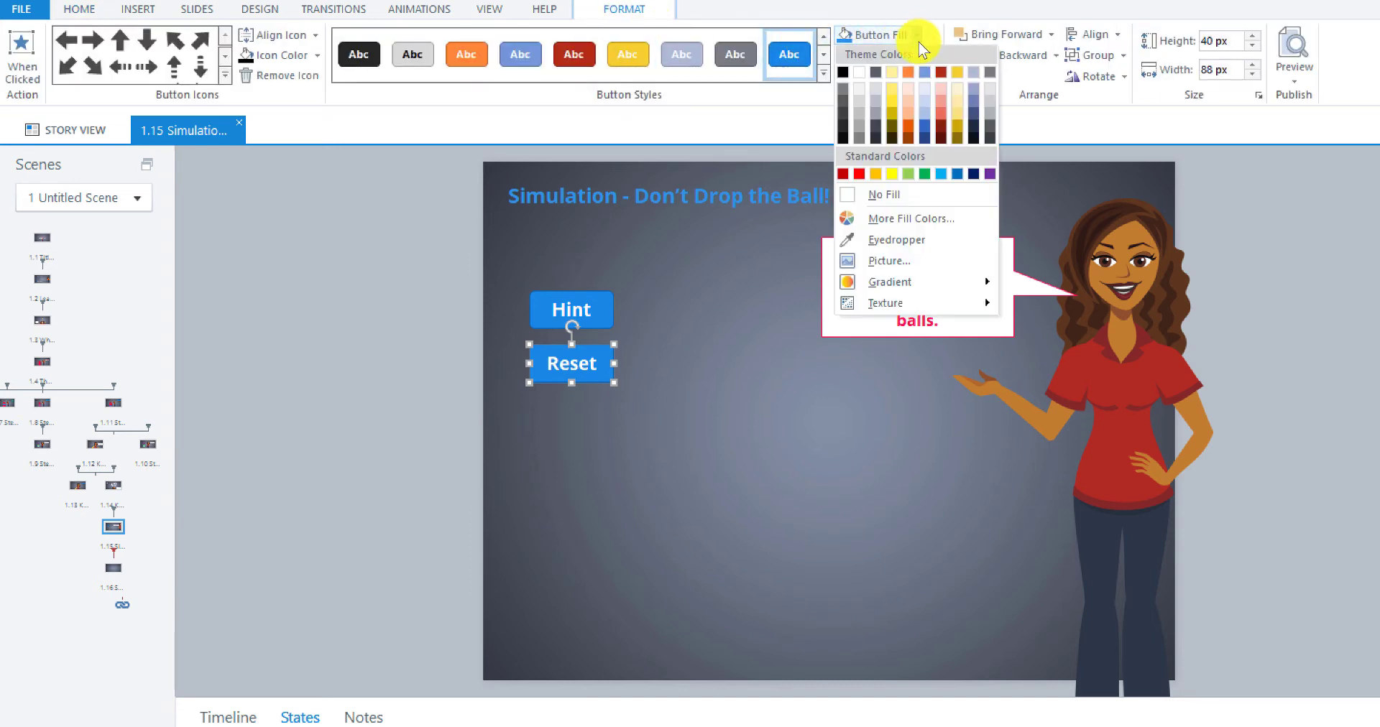
left_click(853, 220)
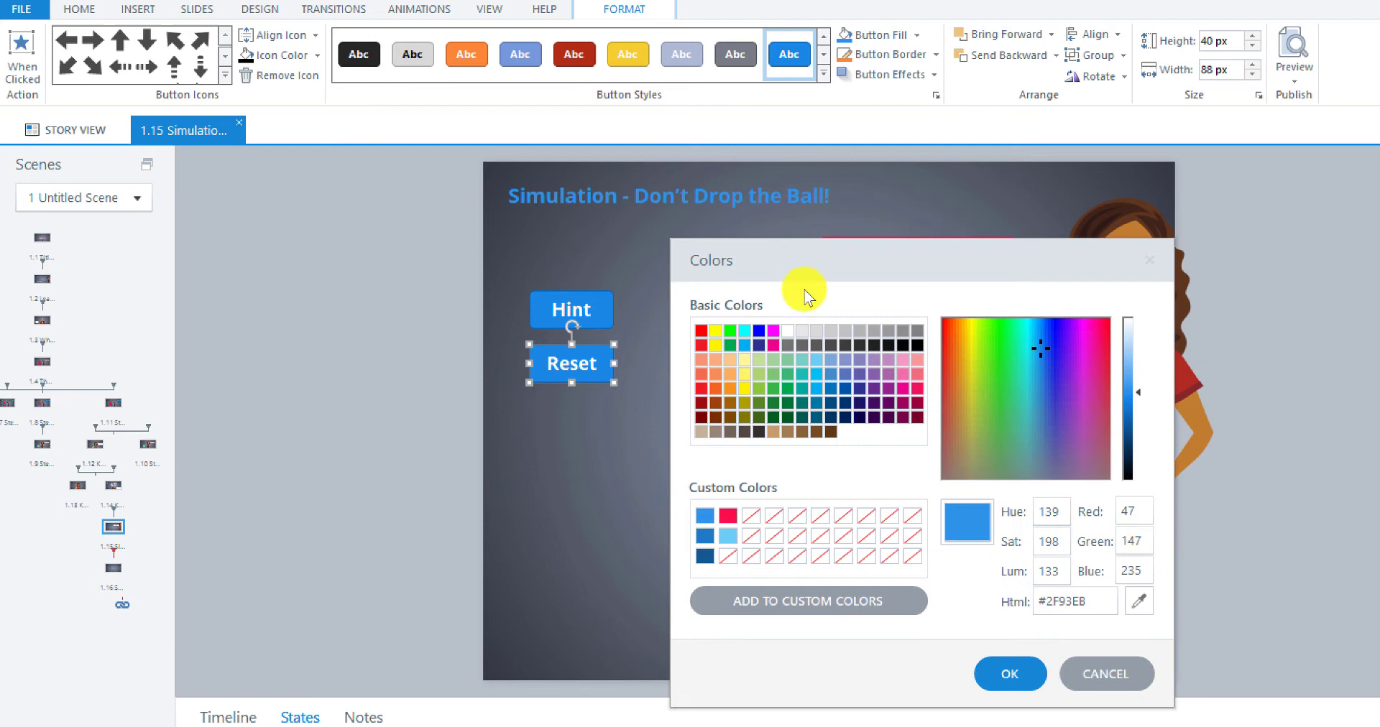
left_click(730, 514)
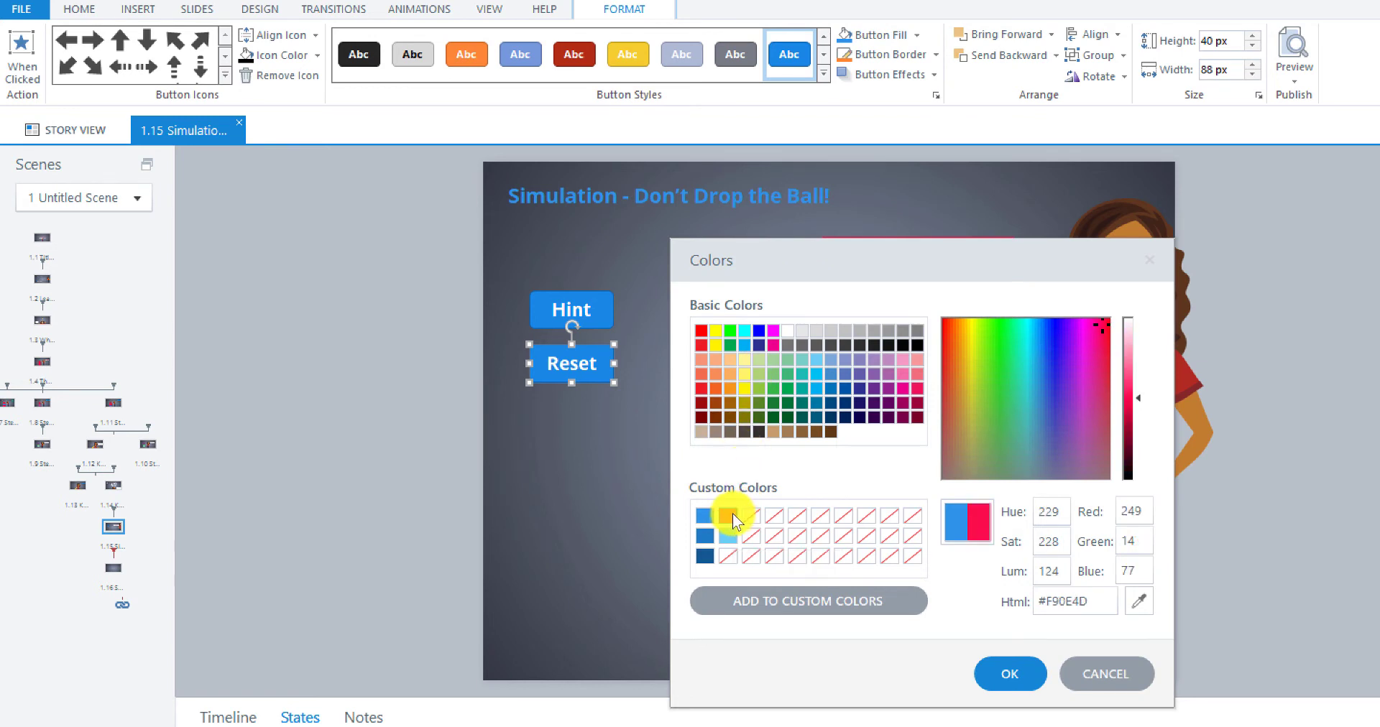
left_click(1008, 673)
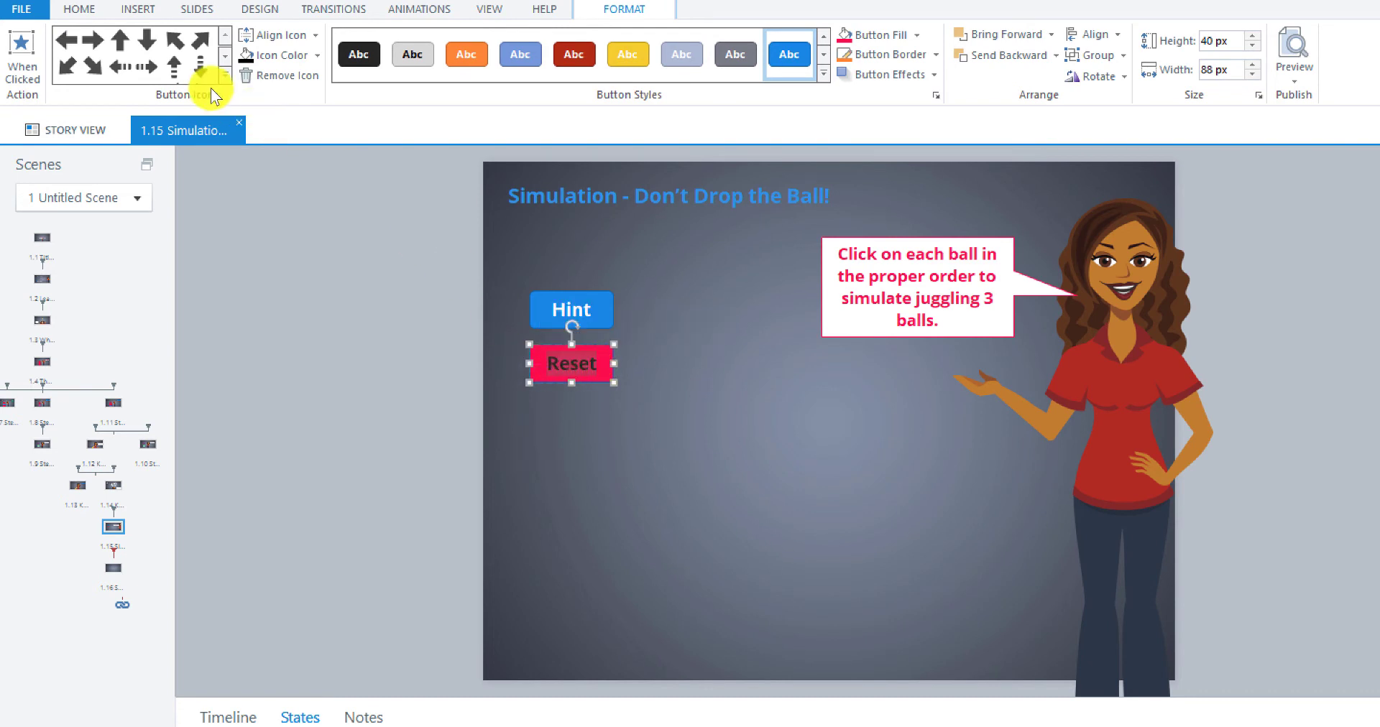
Step: Set the Reset button's text colour to white
left_click(79, 10)
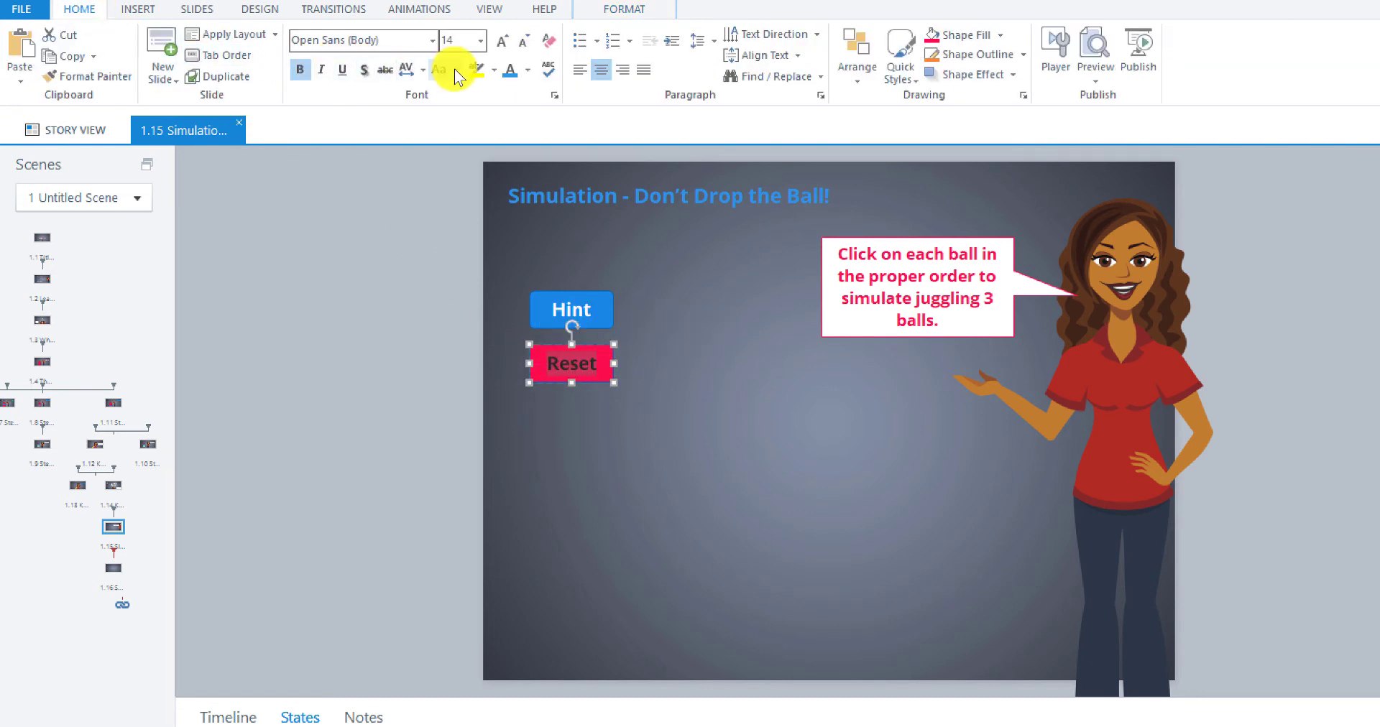
left_click(532, 75)
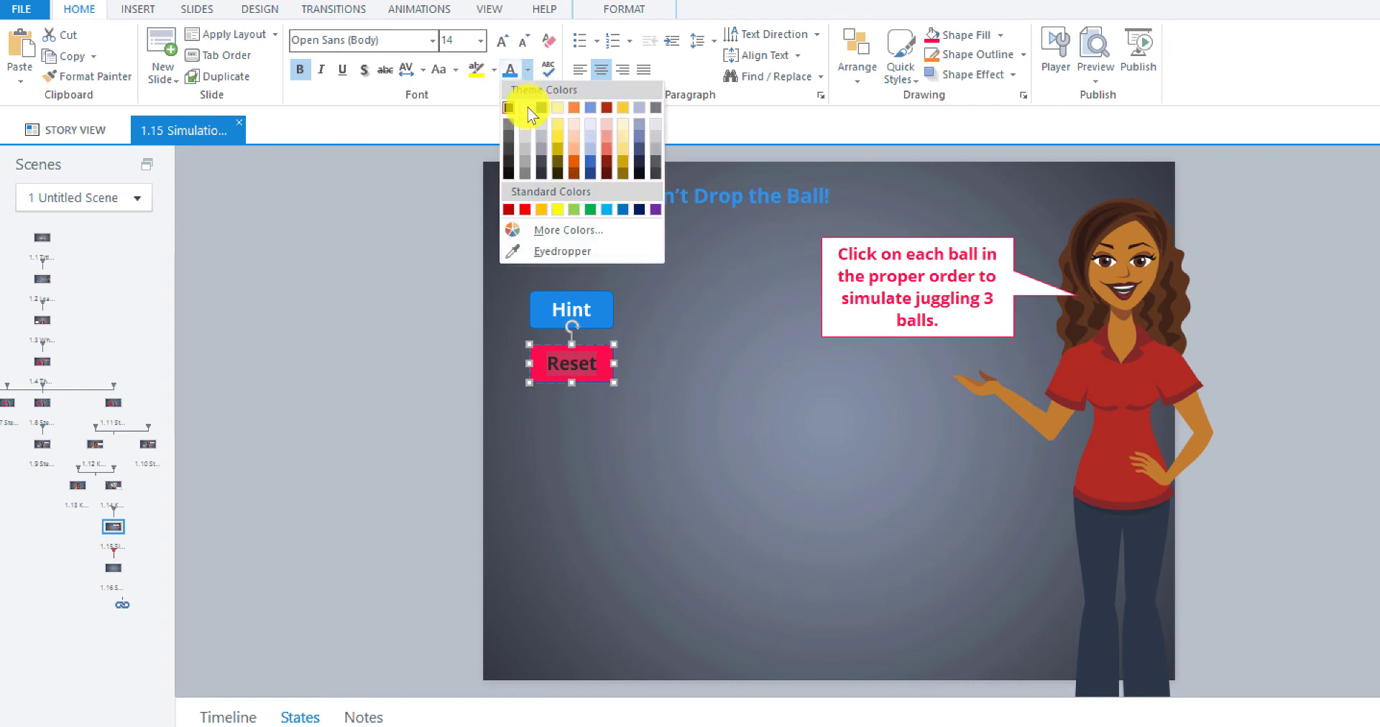
left_click(526, 107)
left_click(719, 366)
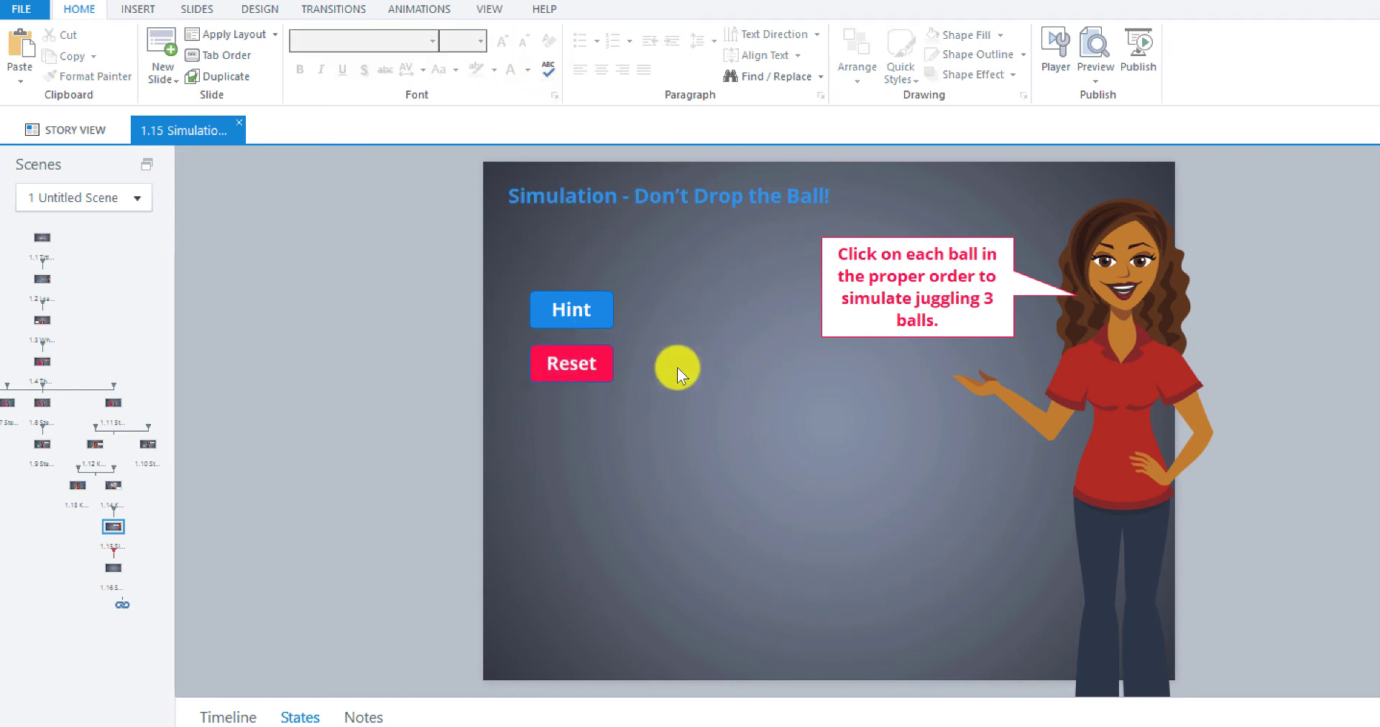
left_click(593, 385)
left_click(734, 441)
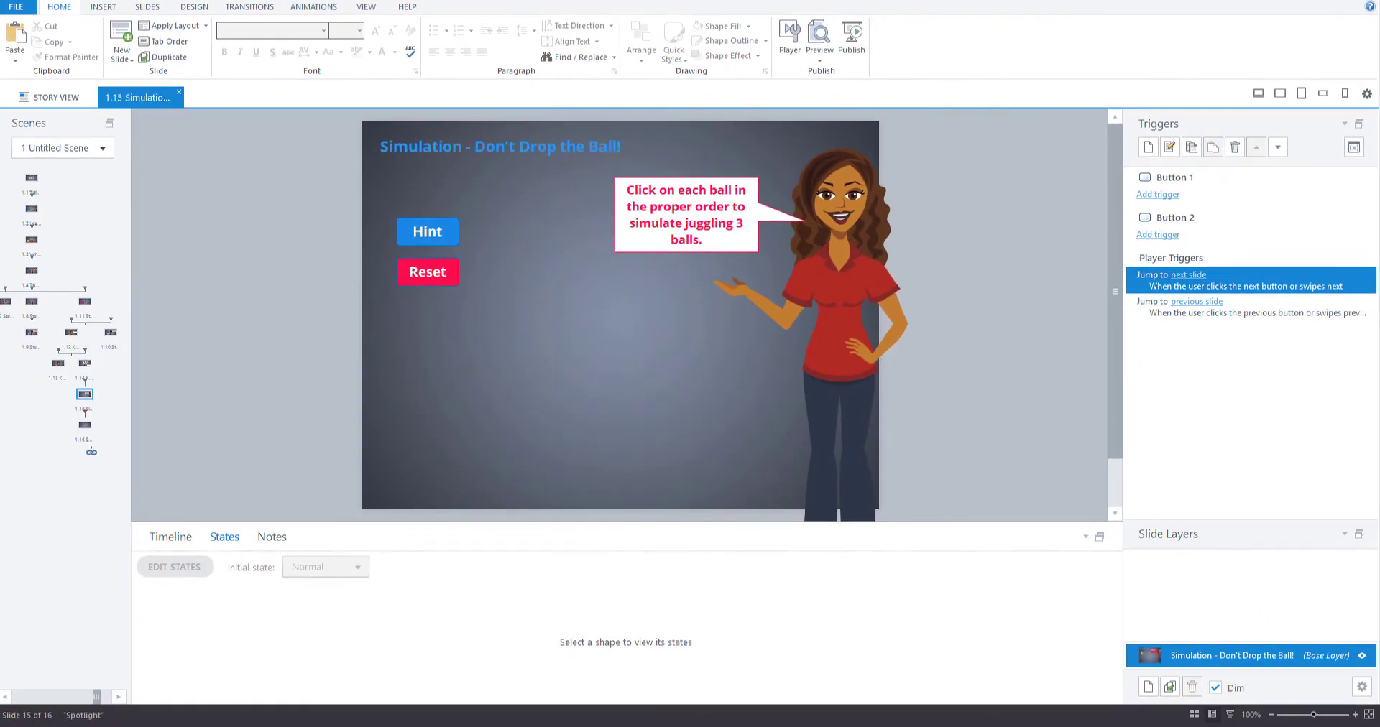
Step: Check the simulation screen's storyboard in PowerPoint, and place a duplicate of the character in the middle of the slide
mouse_move(160, 724)
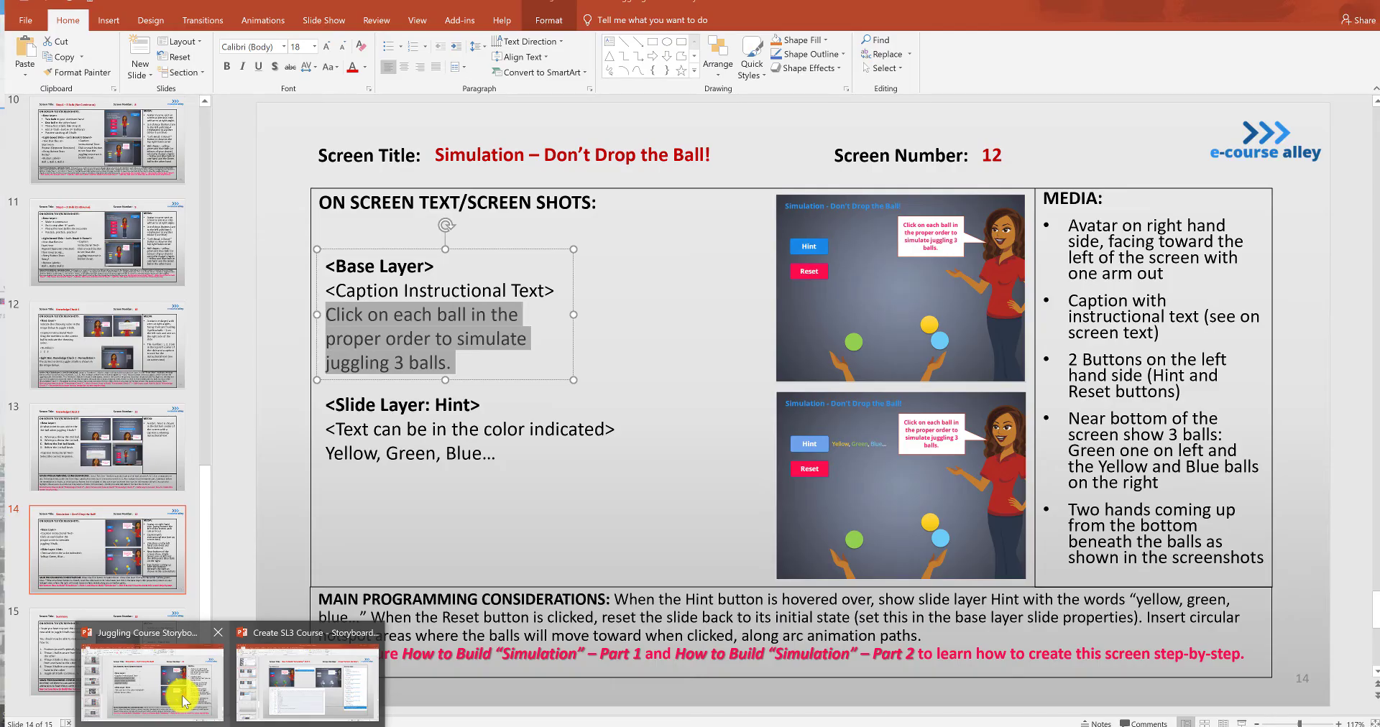
left_click(184, 700)
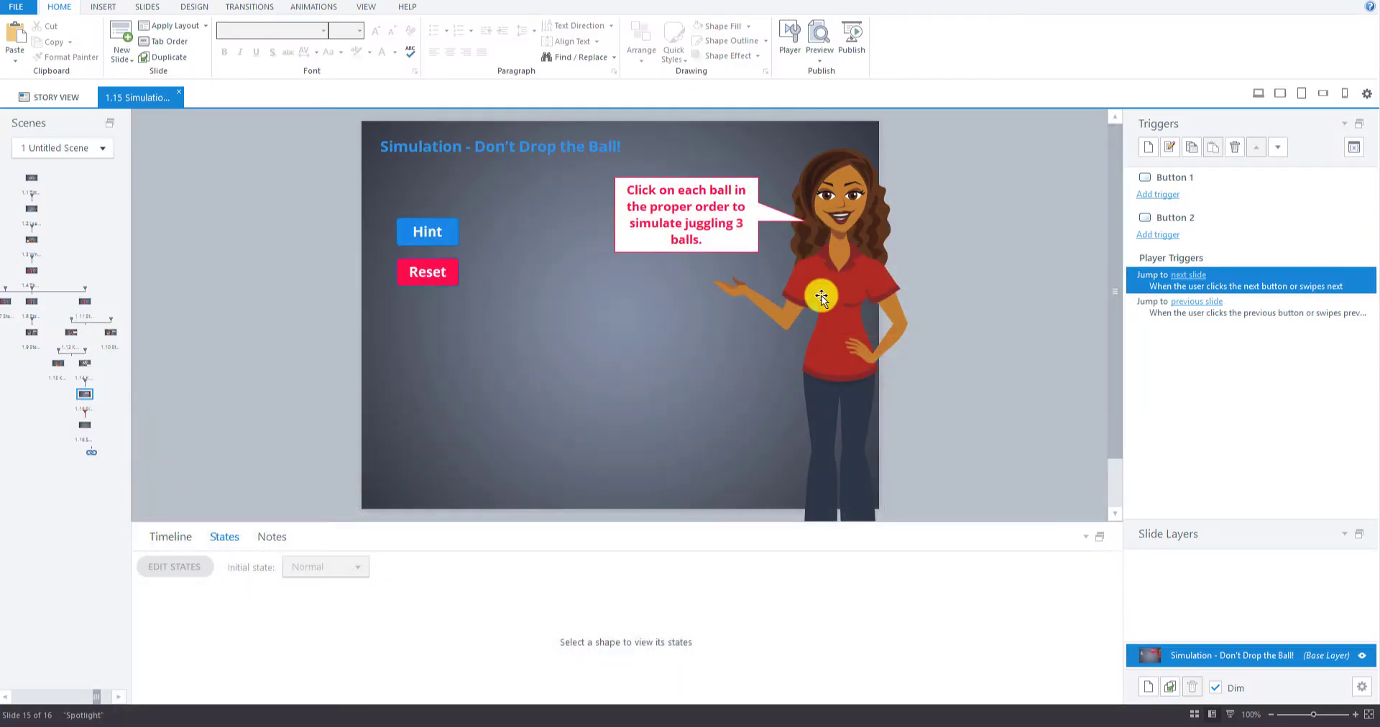
left_click(821, 296)
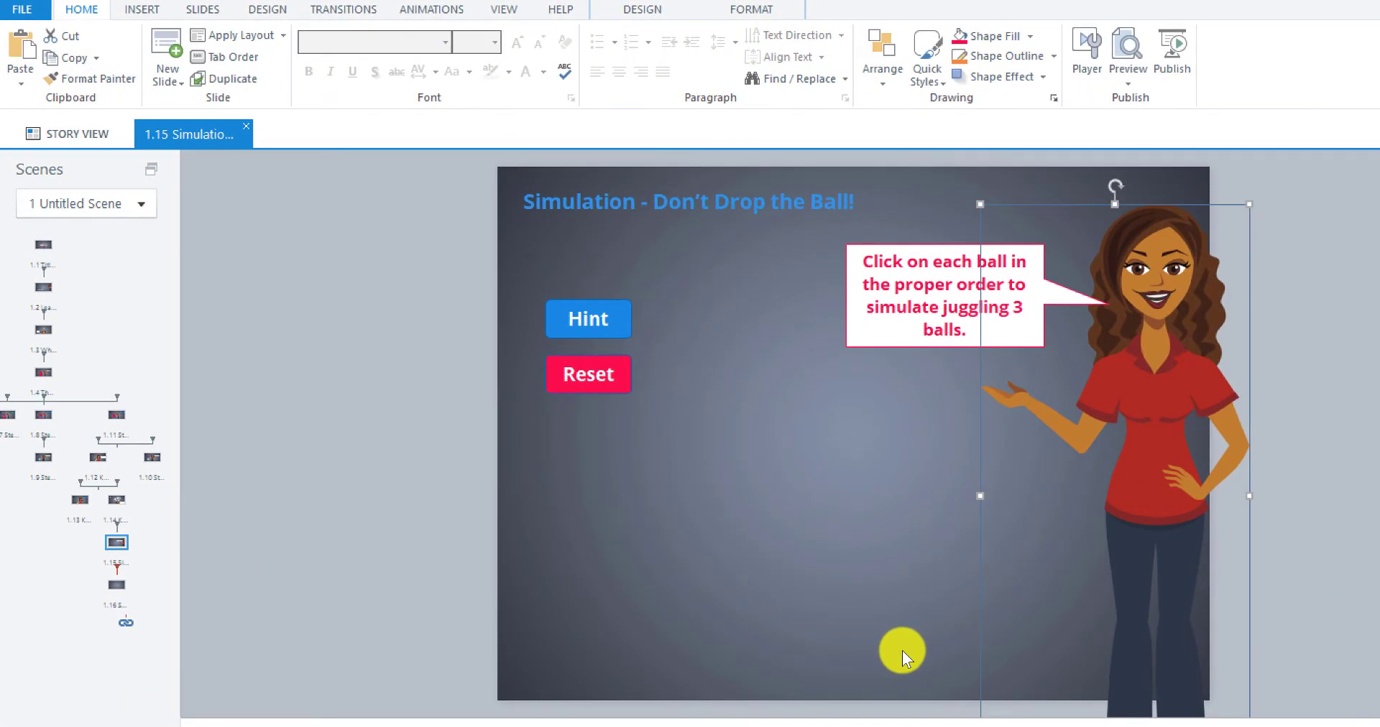
left_click(765, 493)
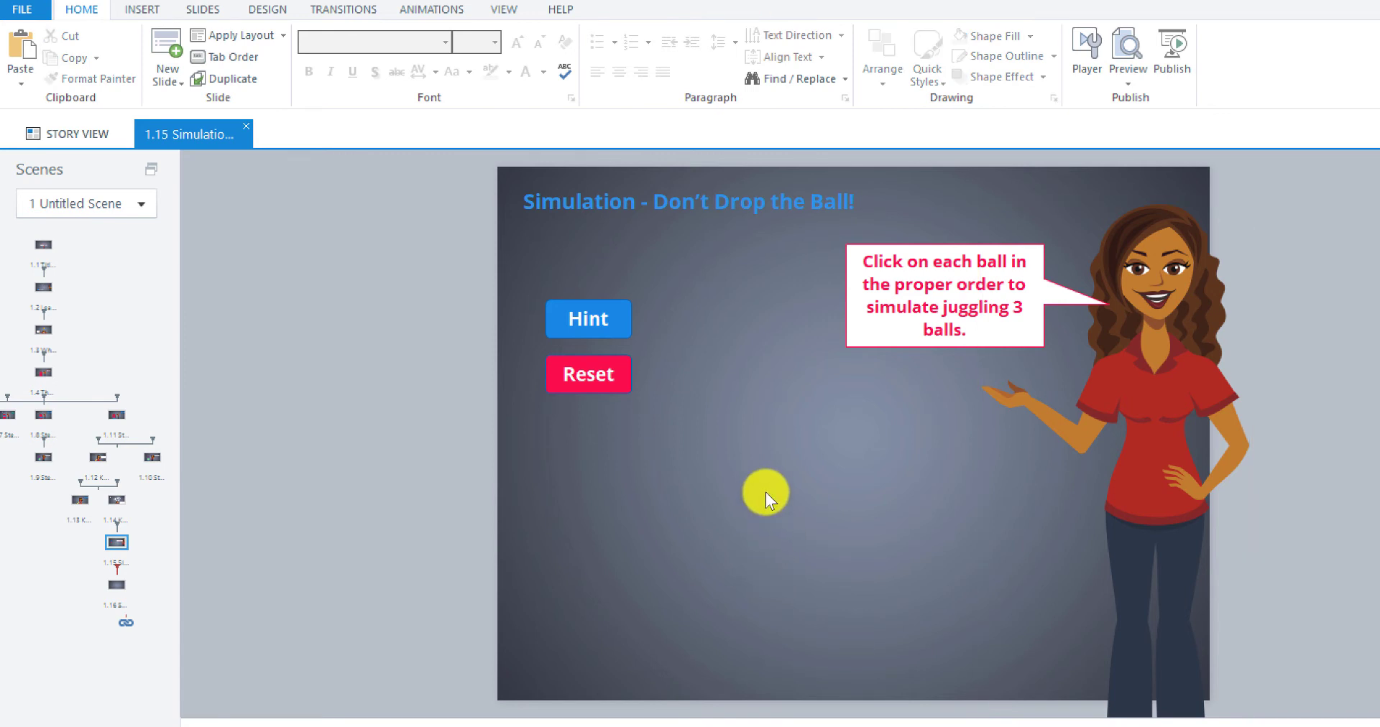
key("ctrl+z")
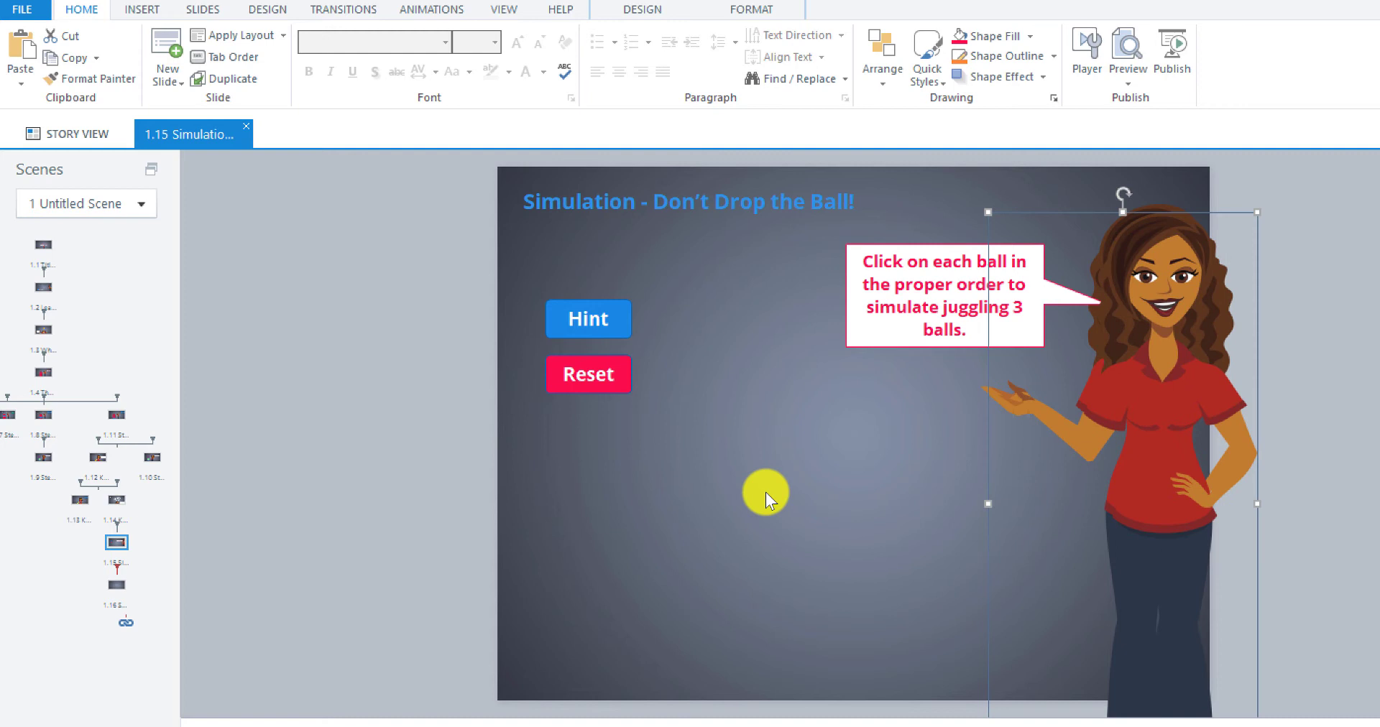
left_click_drag(1142, 439, 788, 542)
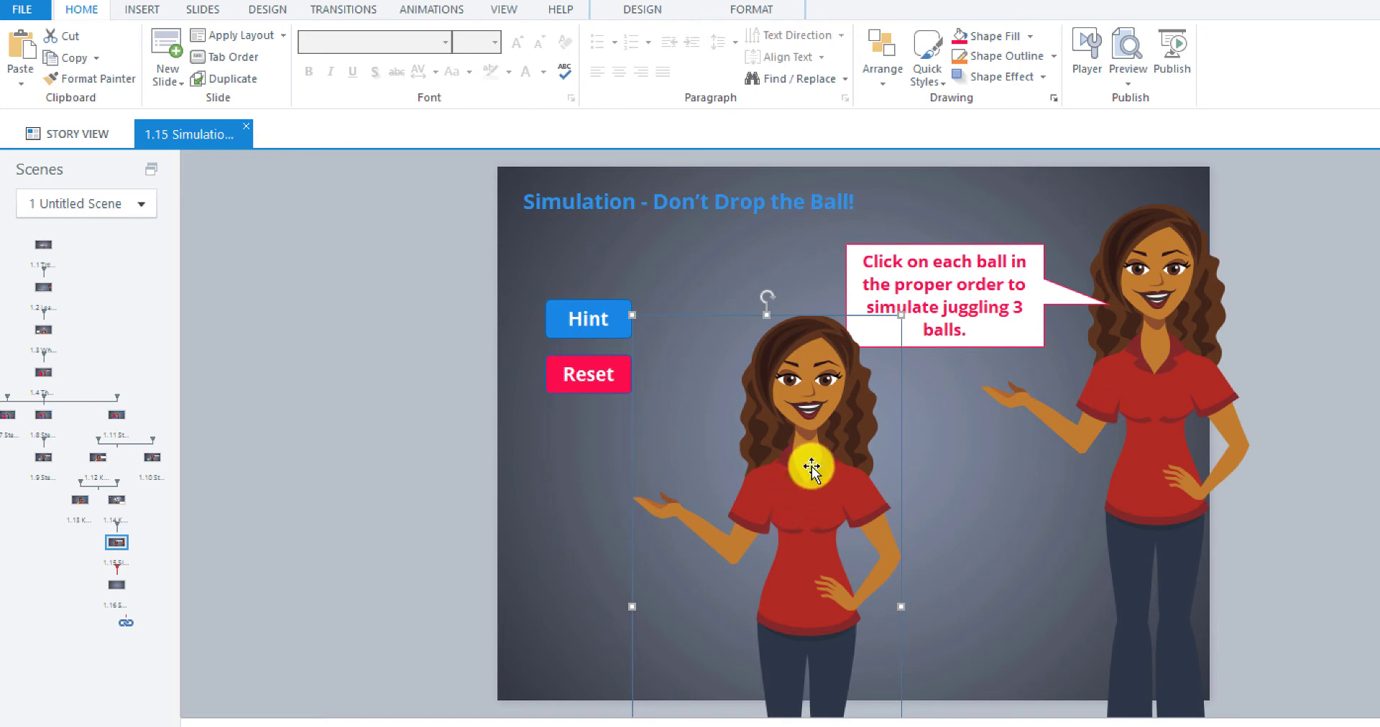
Step: Crop the duplicated character down to the outstretched hand and forearm, about 94 by 94 px
left_click(750, 9)
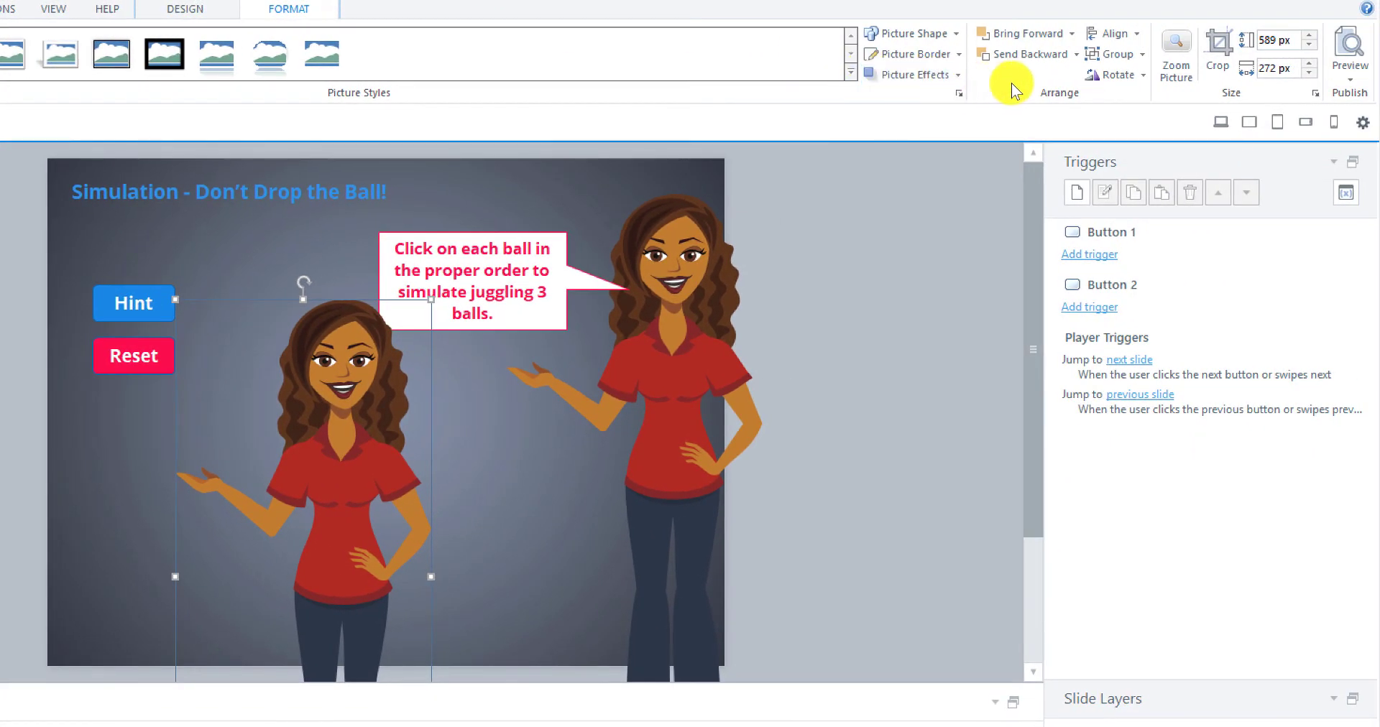
left_click(1225, 43)
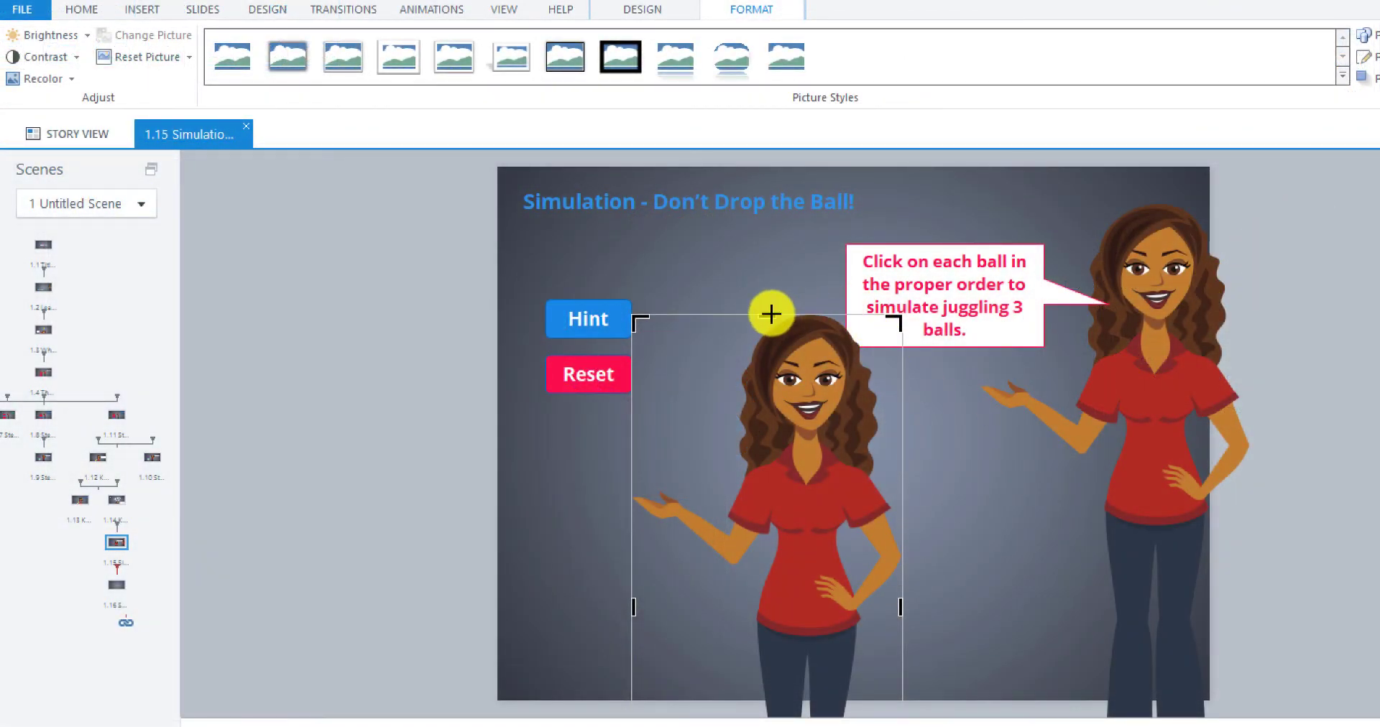
left_click_drag(771, 314, 763, 481)
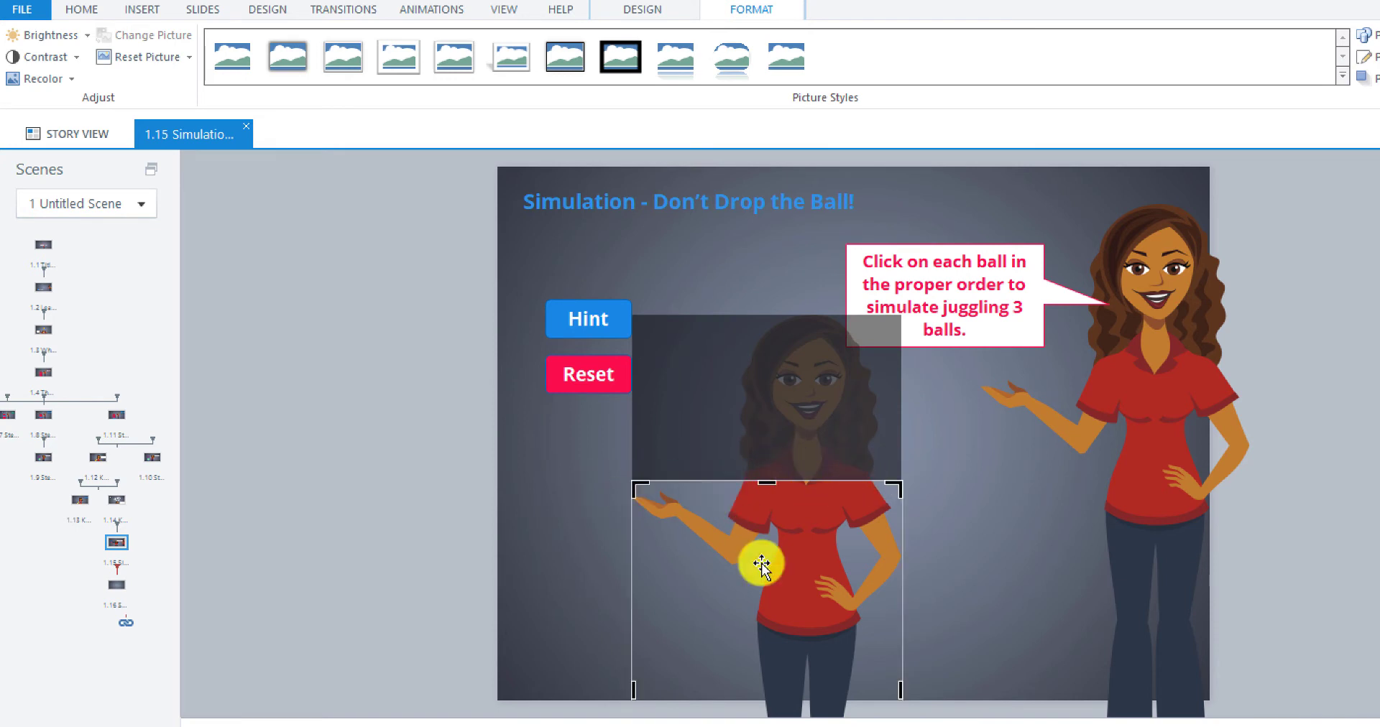
left_click_drag(853, 533, 826, 550)
scroll(903, 702, "down", 3)
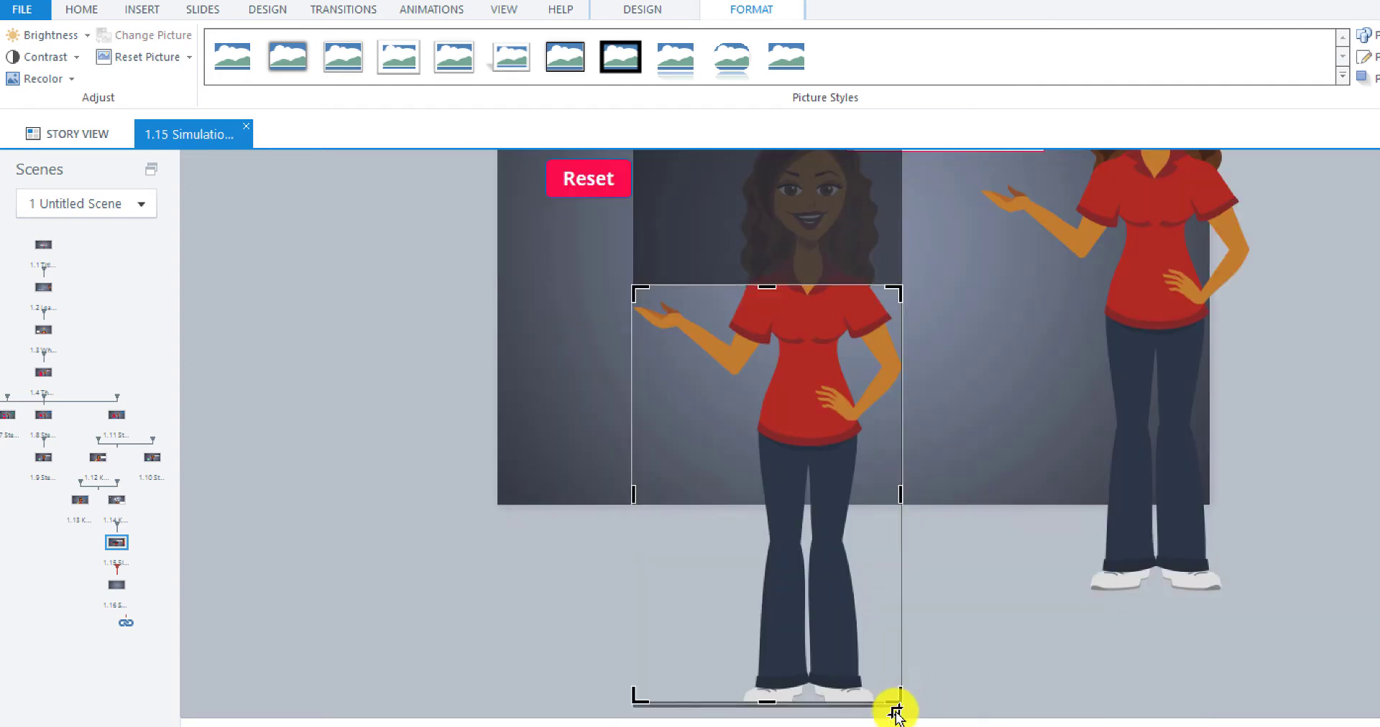
left_click_drag(896, 712, 896, 375)
scroll(899, 377, "up", 2)
left_click_drag(900, 444, 723, 450)
key("Escape")
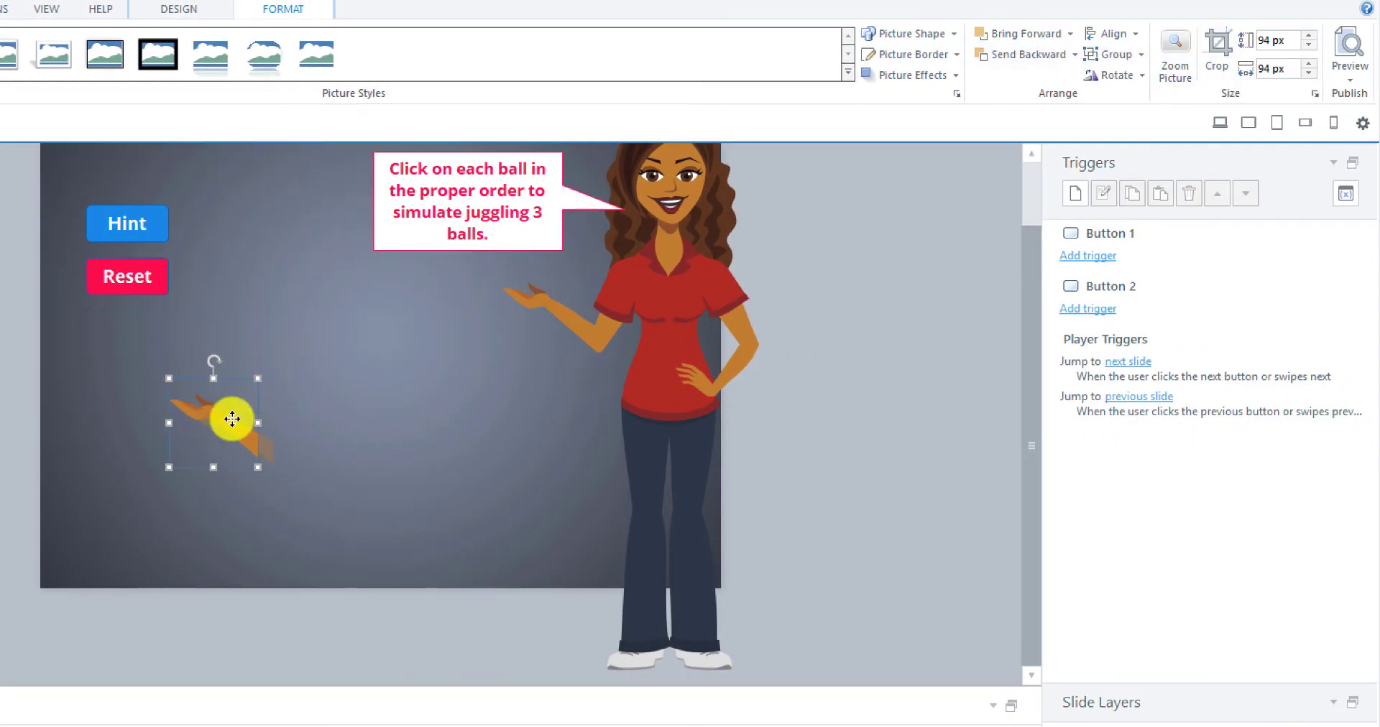
Step: Move the cropped hand to the slide's bottom edge and rotate it clockwise about 30° so the forearm extends off the slide
left_click_drag(232, 419, 245, 533)
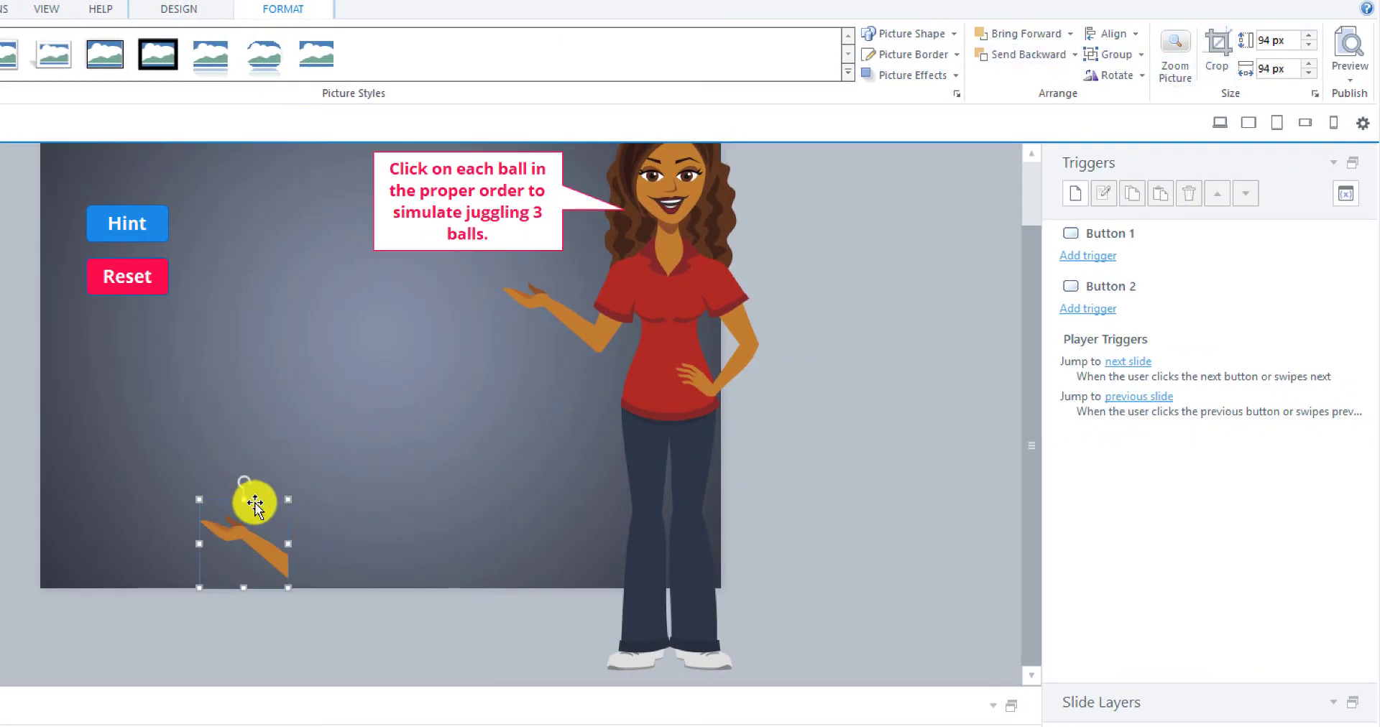
left_click_drag(245, 478, 258, 573)
left_click(371, 470)
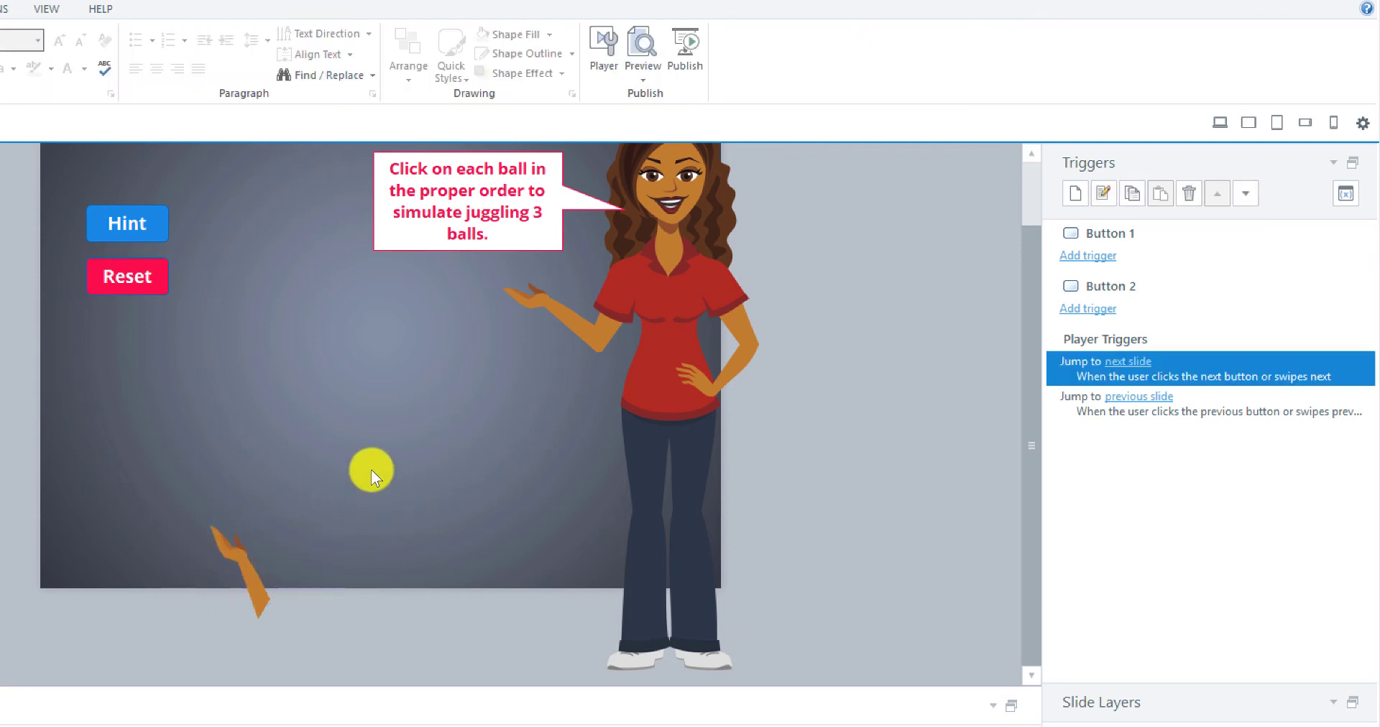
Step: Duplicate the hand and place the copy to the right of the original
left_click(245, 569)
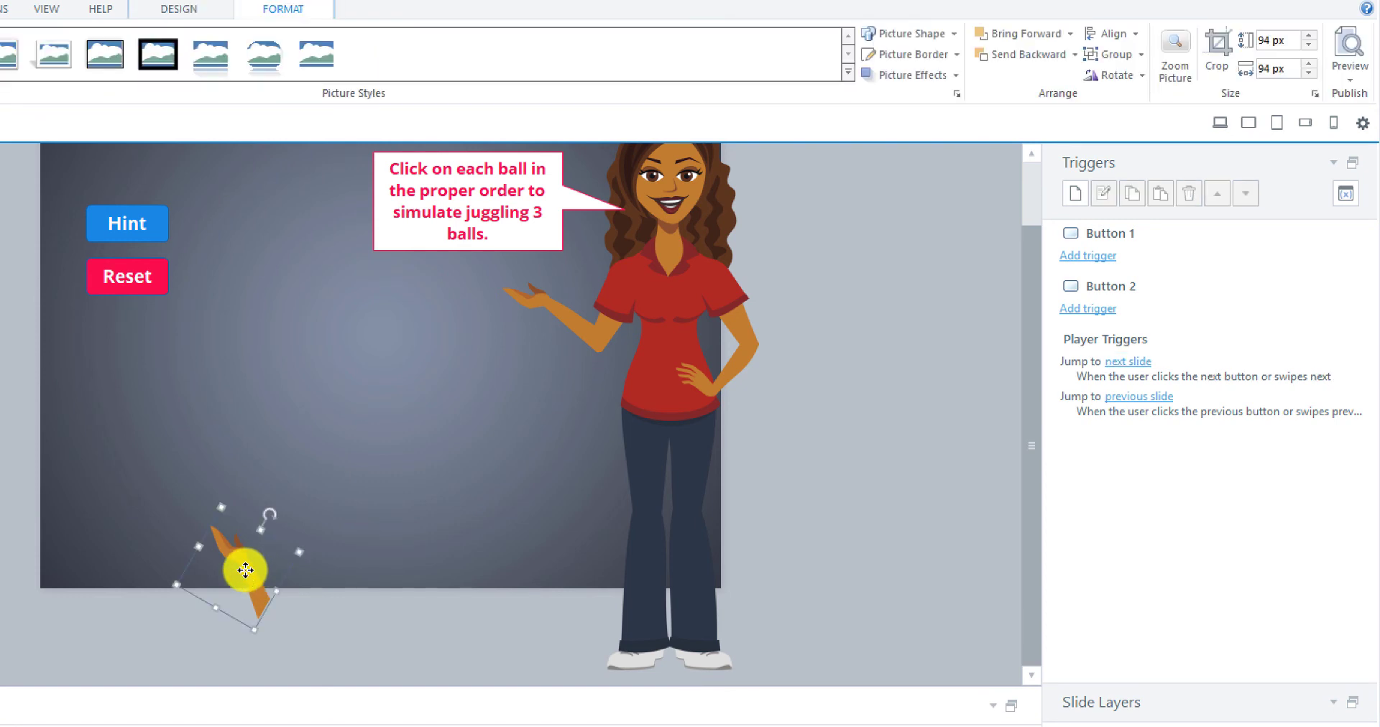
left_click(428, 506)
key("ctrl+z")
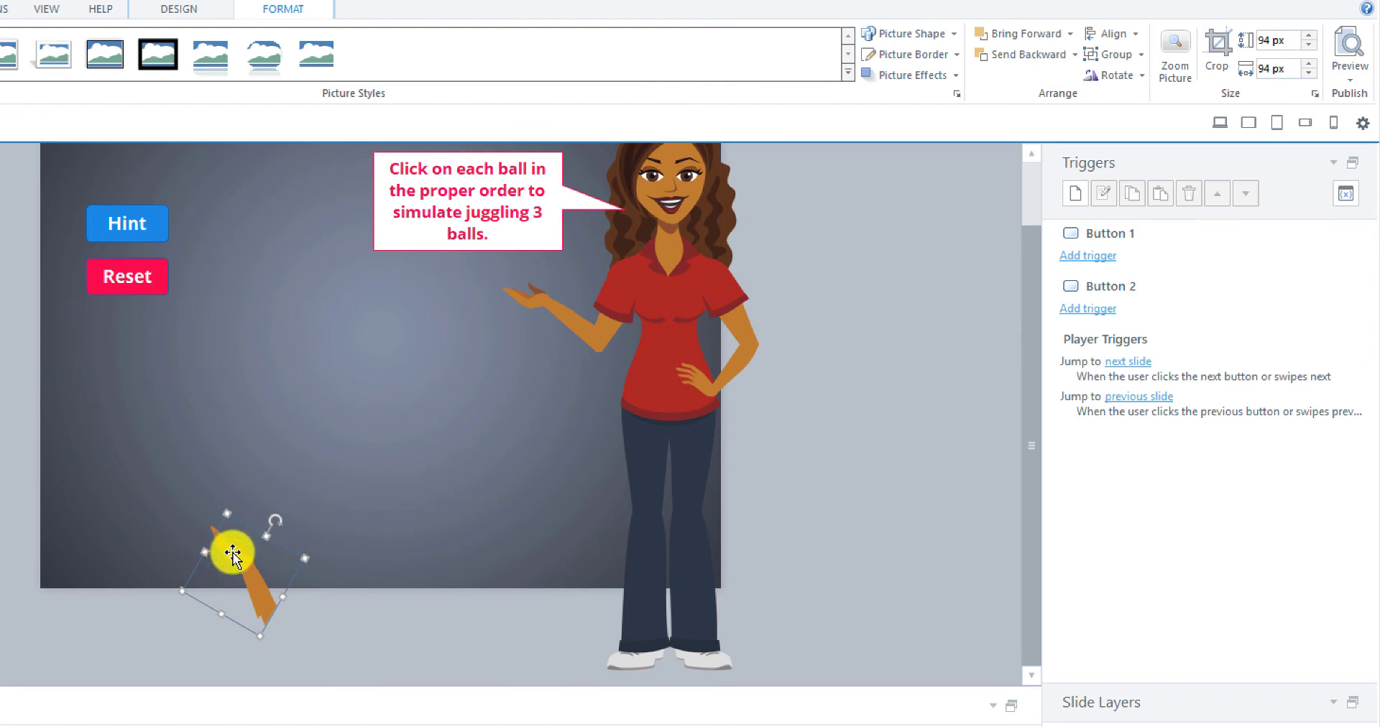
left_click_drag(237, 560, 431, 511)
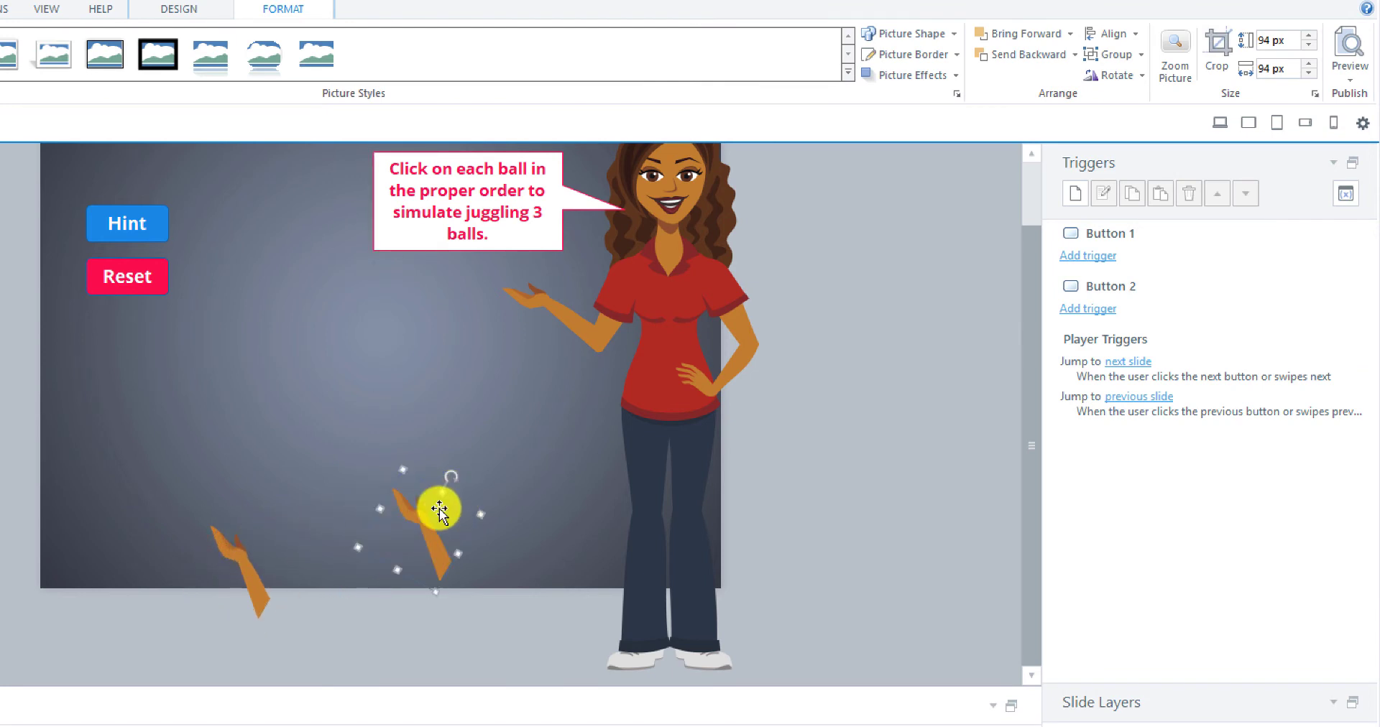
Step: Flip the copied hand horizontally and lower it level with the original so the two form a mirrored pair
left_click(1139, 77)
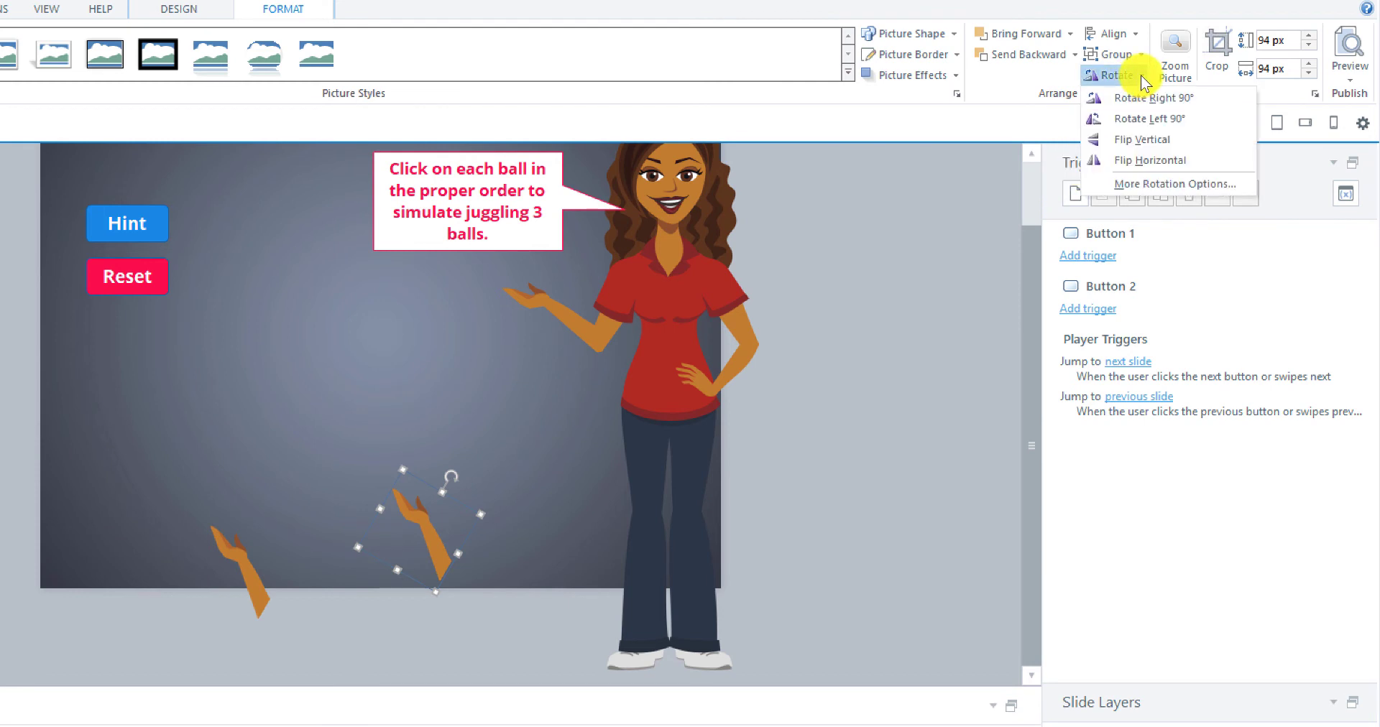
left_click(1135, 159)
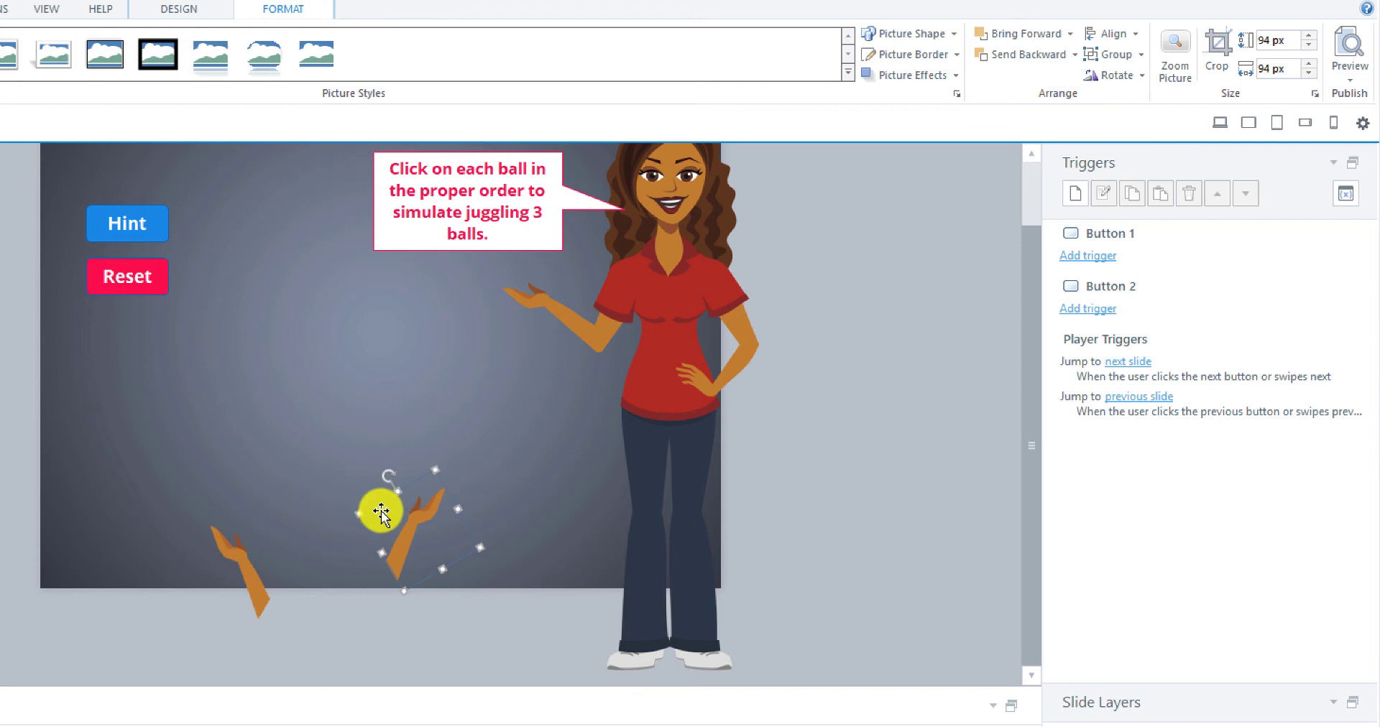
left_click_drag(412, 520, 417, 556)
left_click(386, 469)
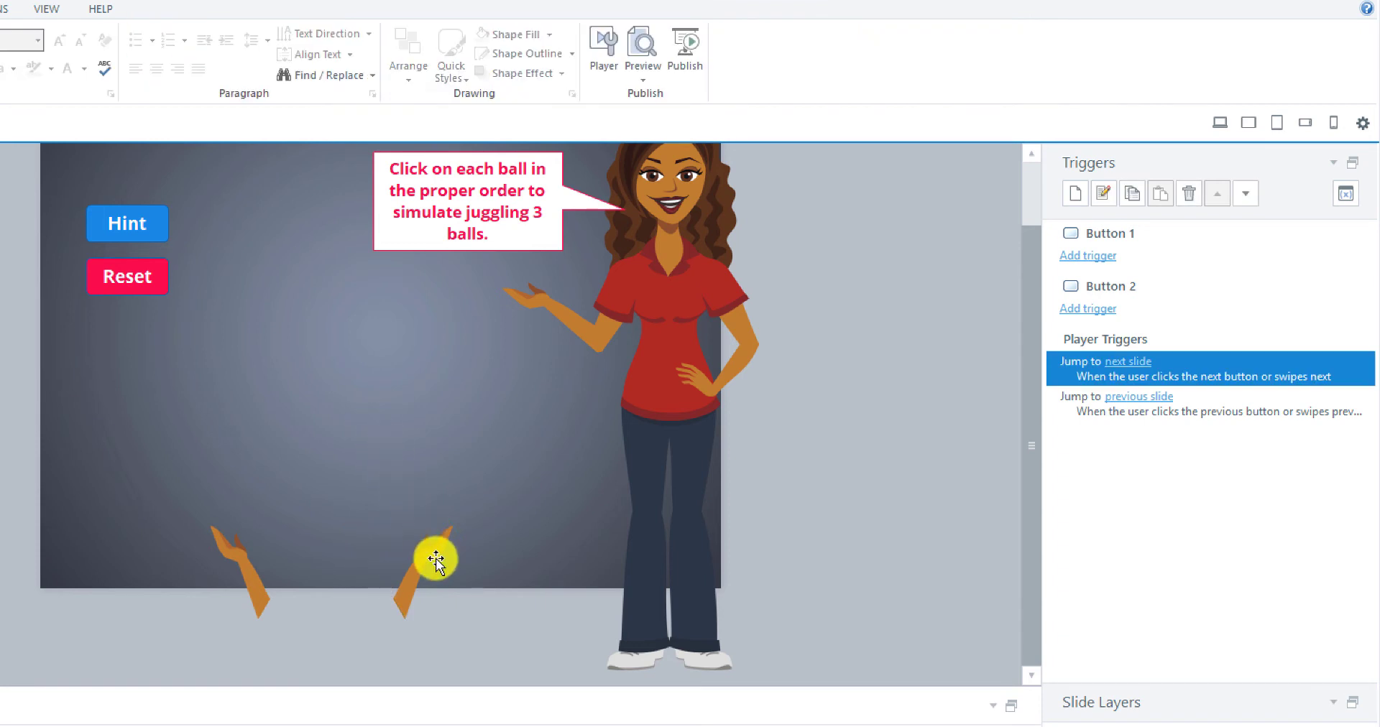
left_click_drag(435, 559, 428, 551)
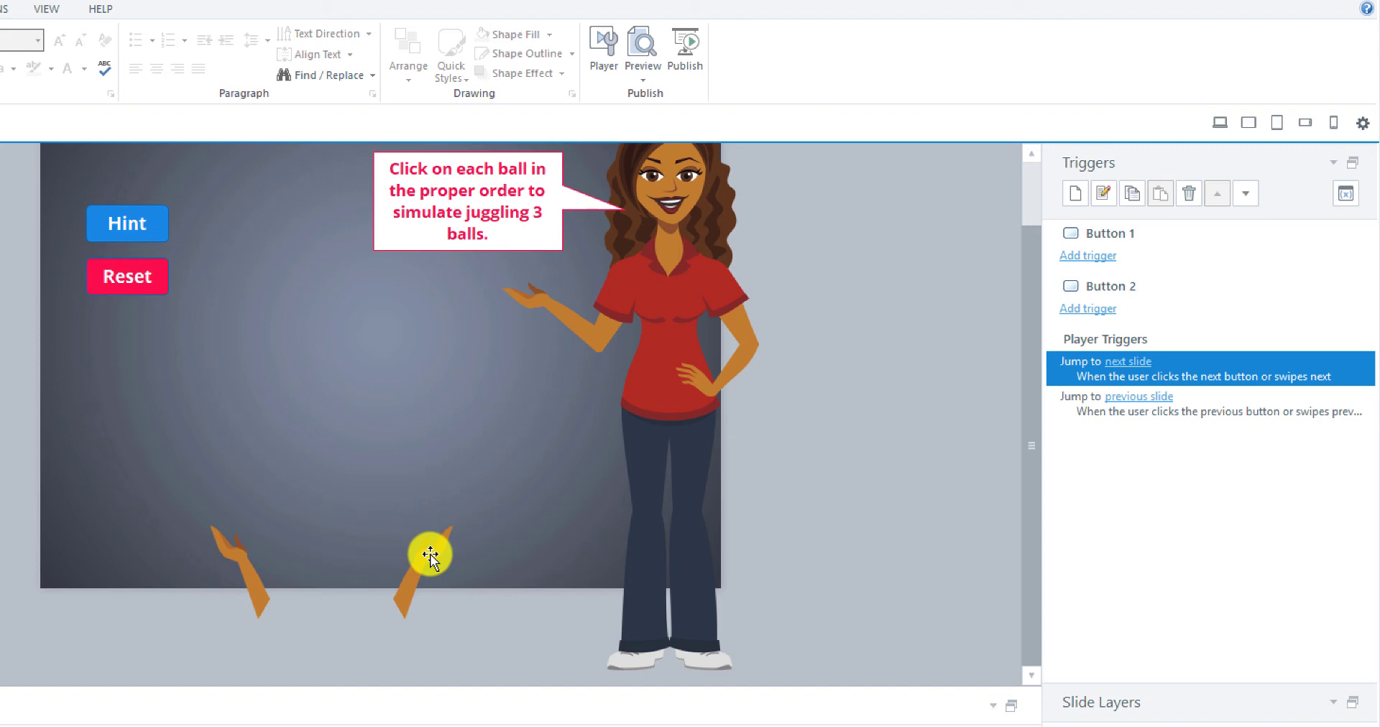
left_click_drag(429, 557, 302, 575)
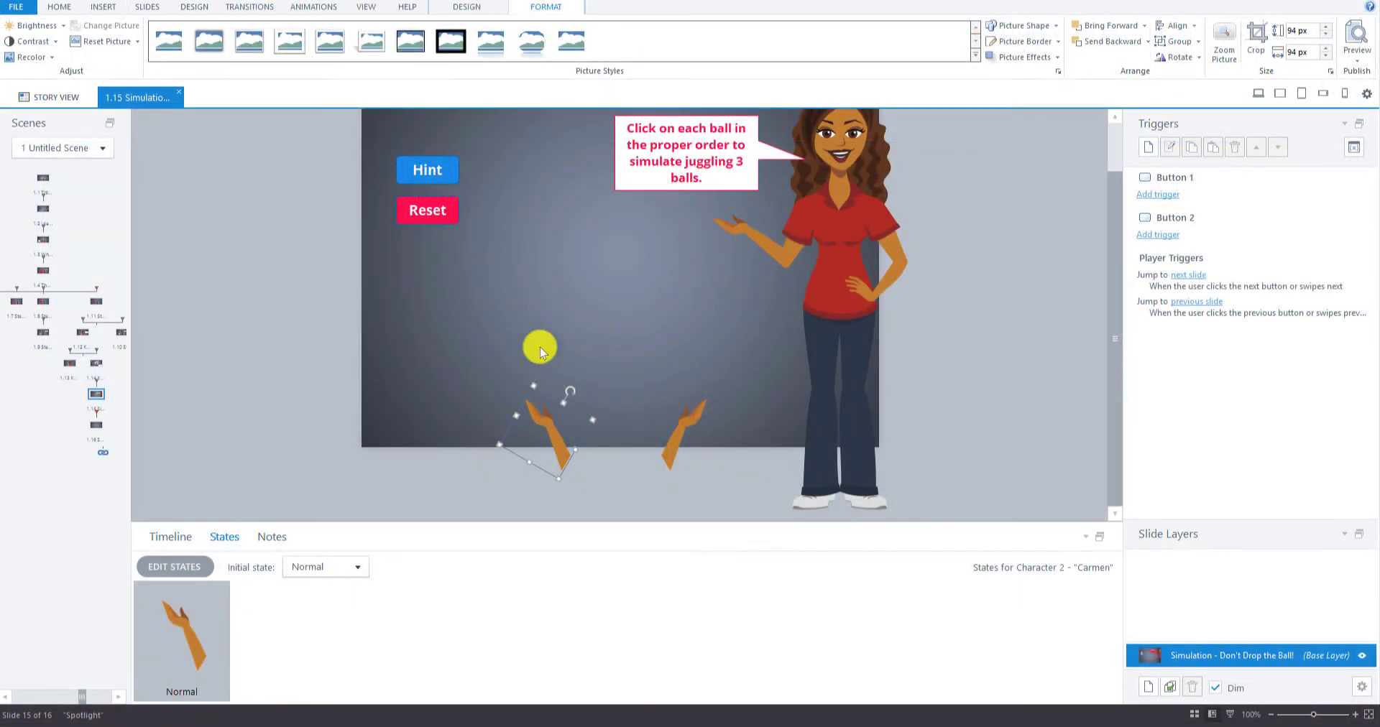
left_click(639, 329)
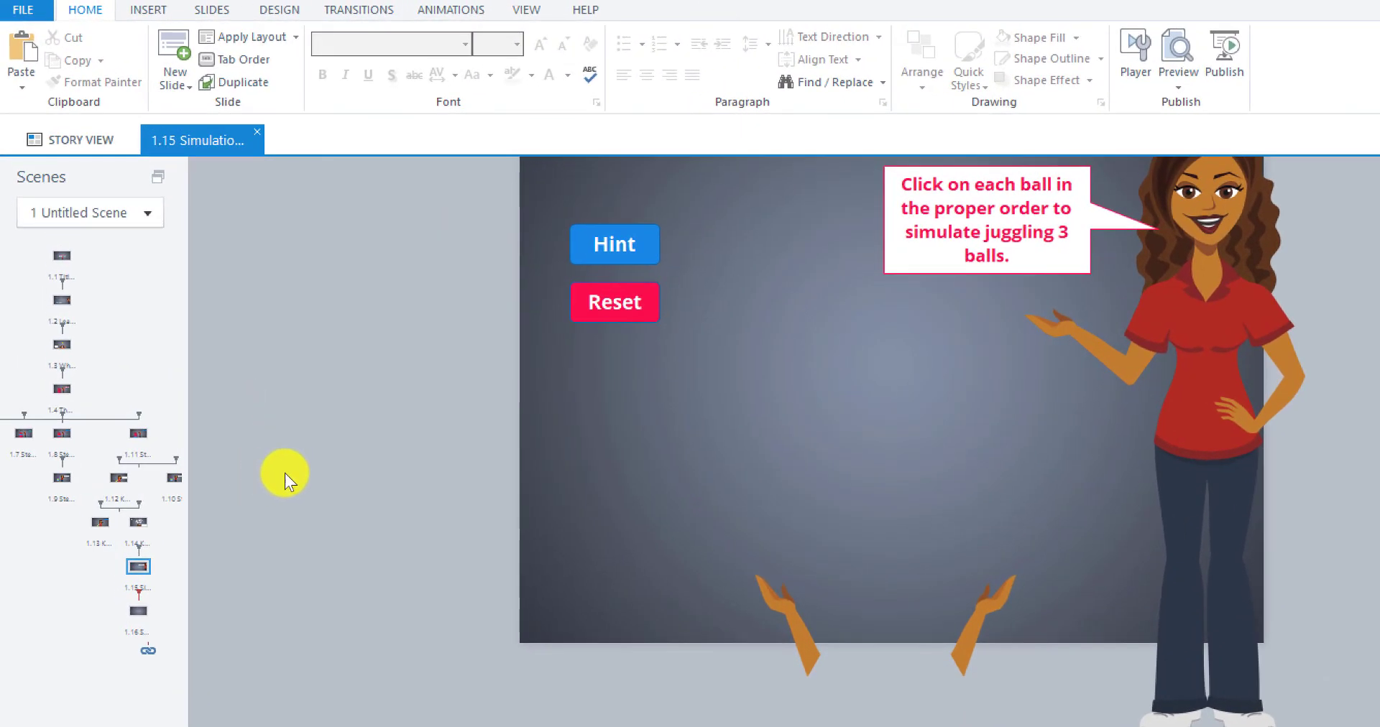
Step: Copy the yellow, blue and green balls from slide 1.10 and paste them onto simulation slide 1.15
left_click(177, 482)
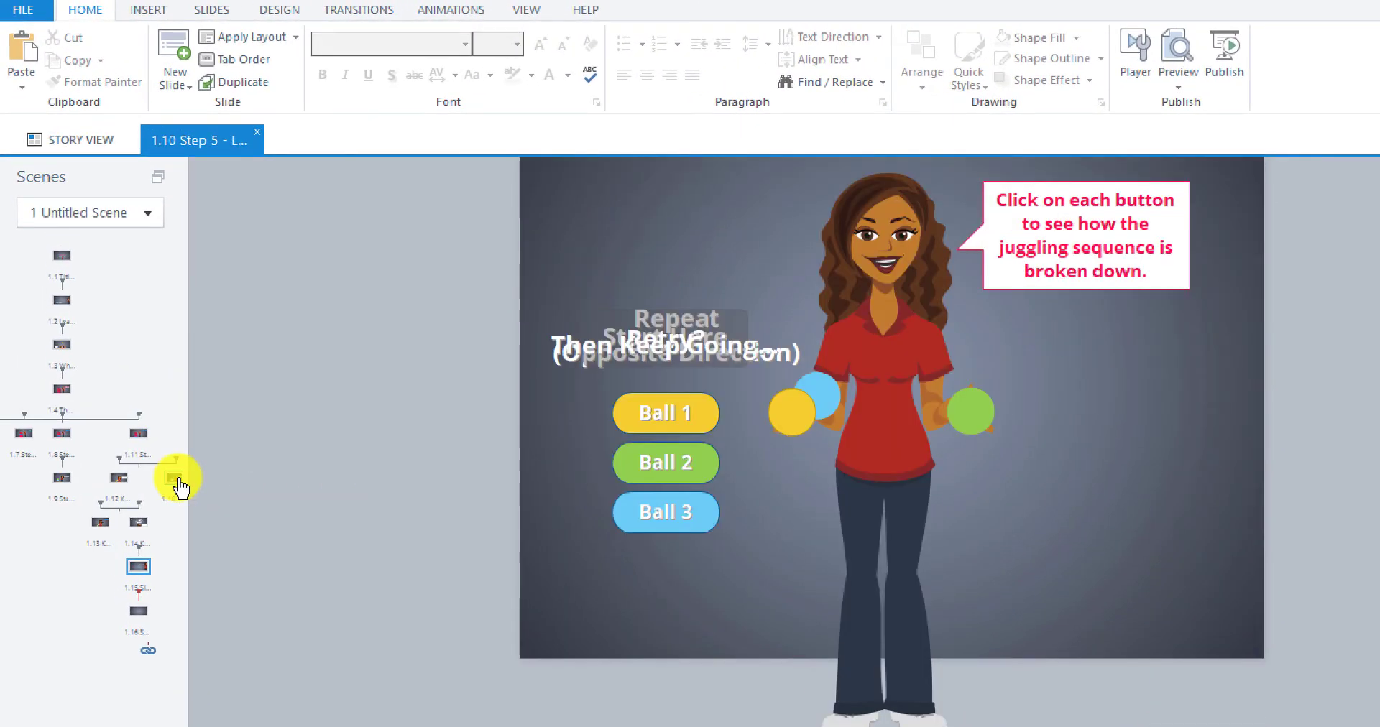
left_click(805, 426)
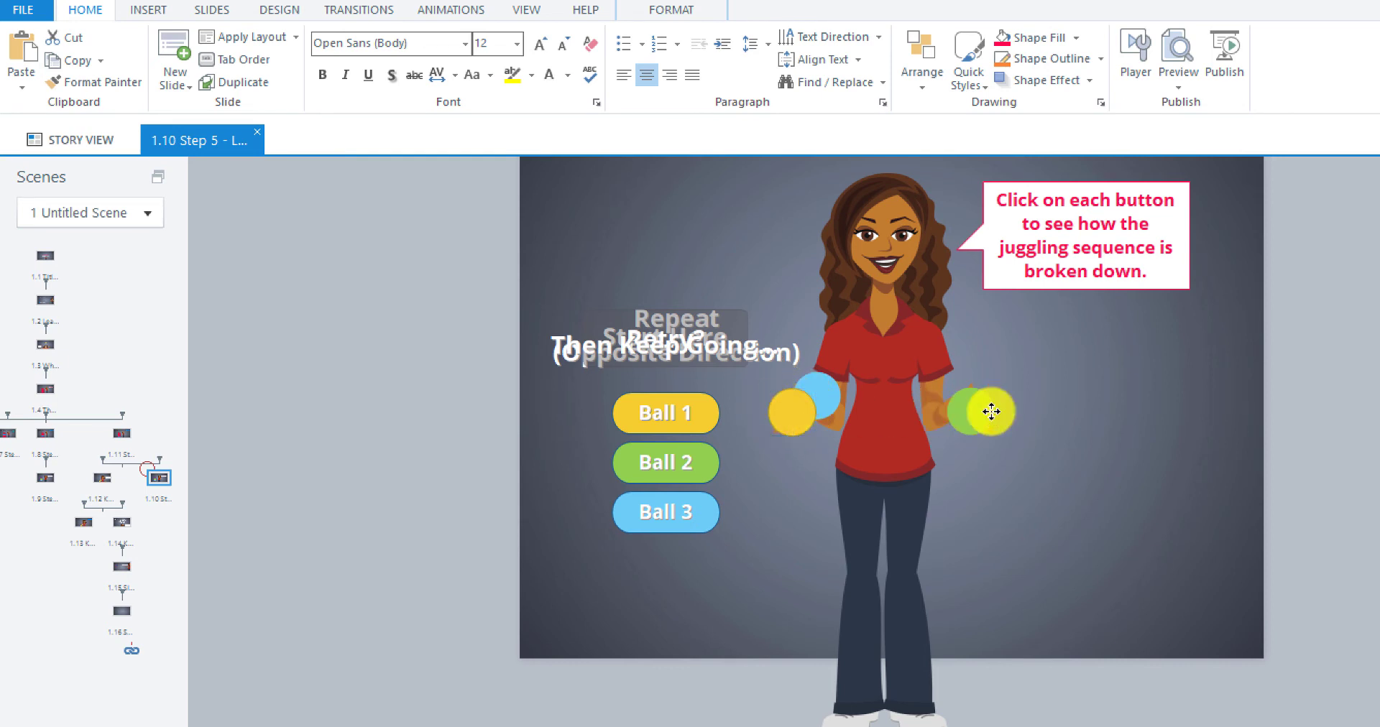
left_click(991, 411)
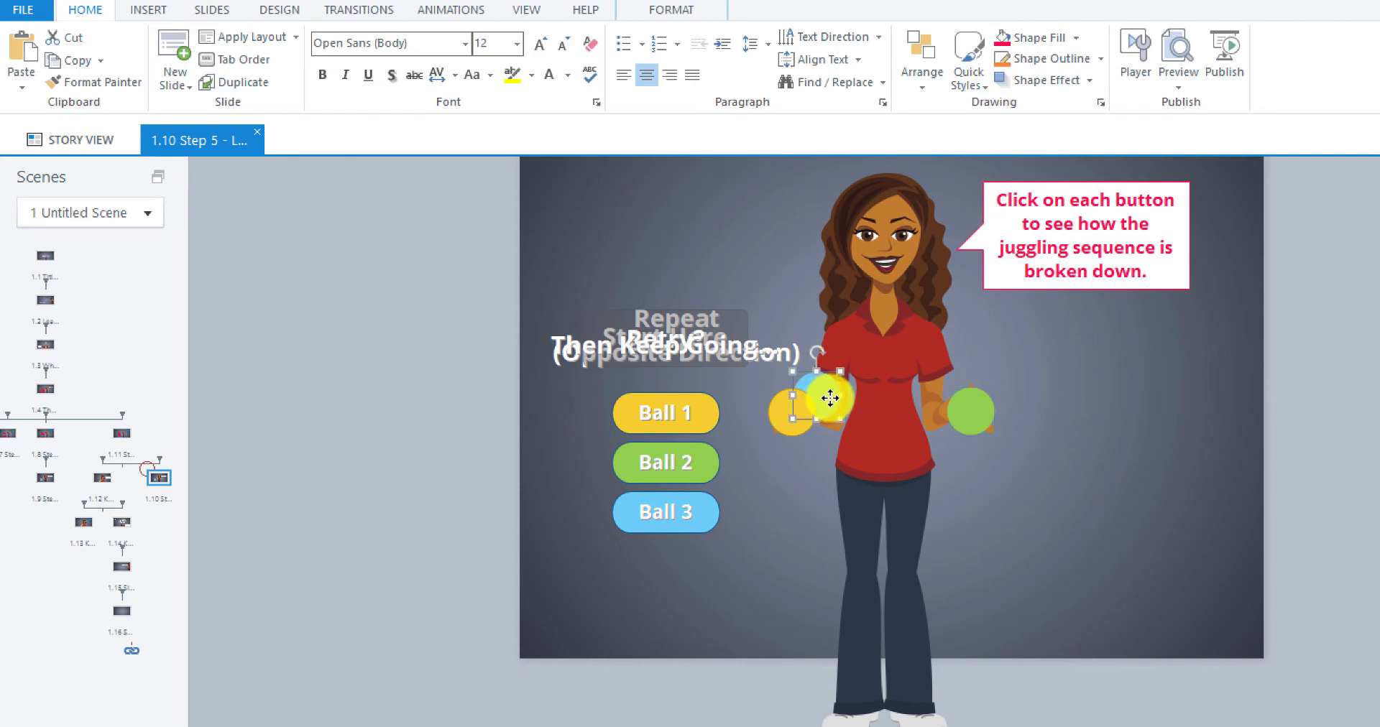
left_click(783, 426)
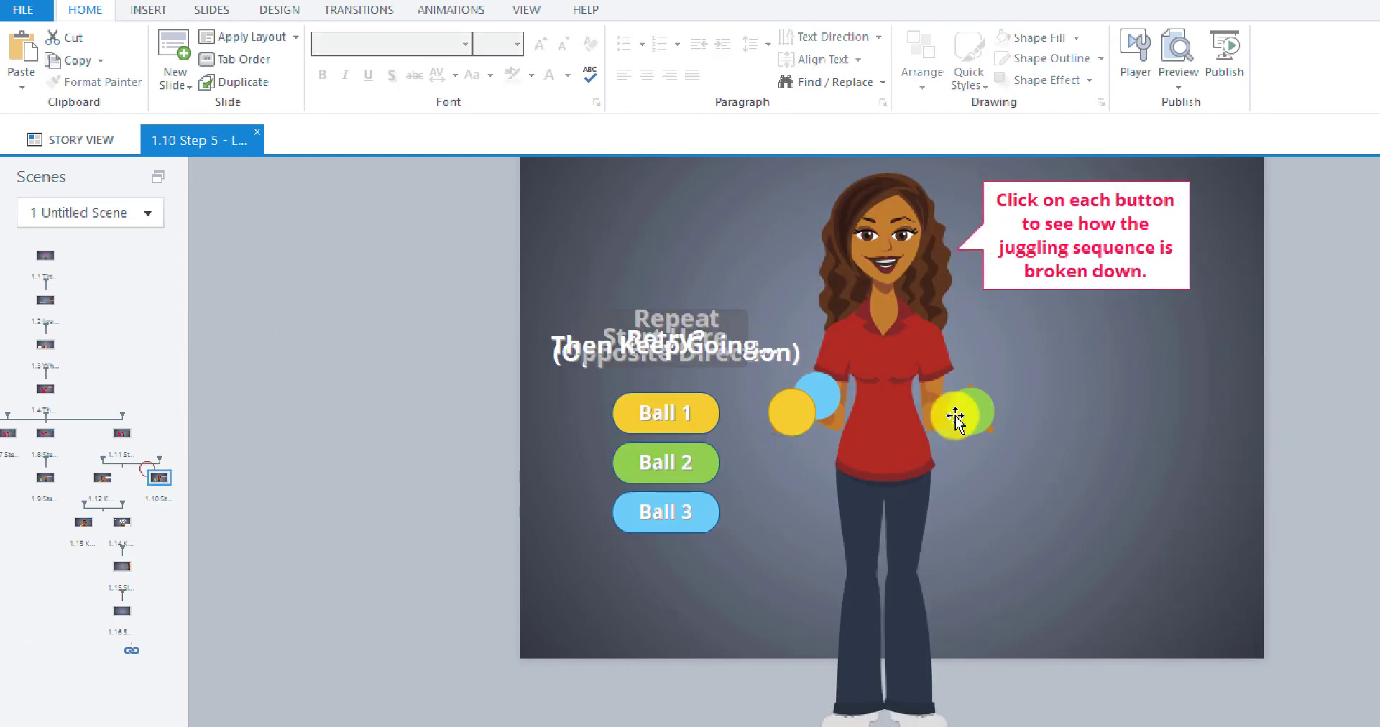
left_click(955, 417)
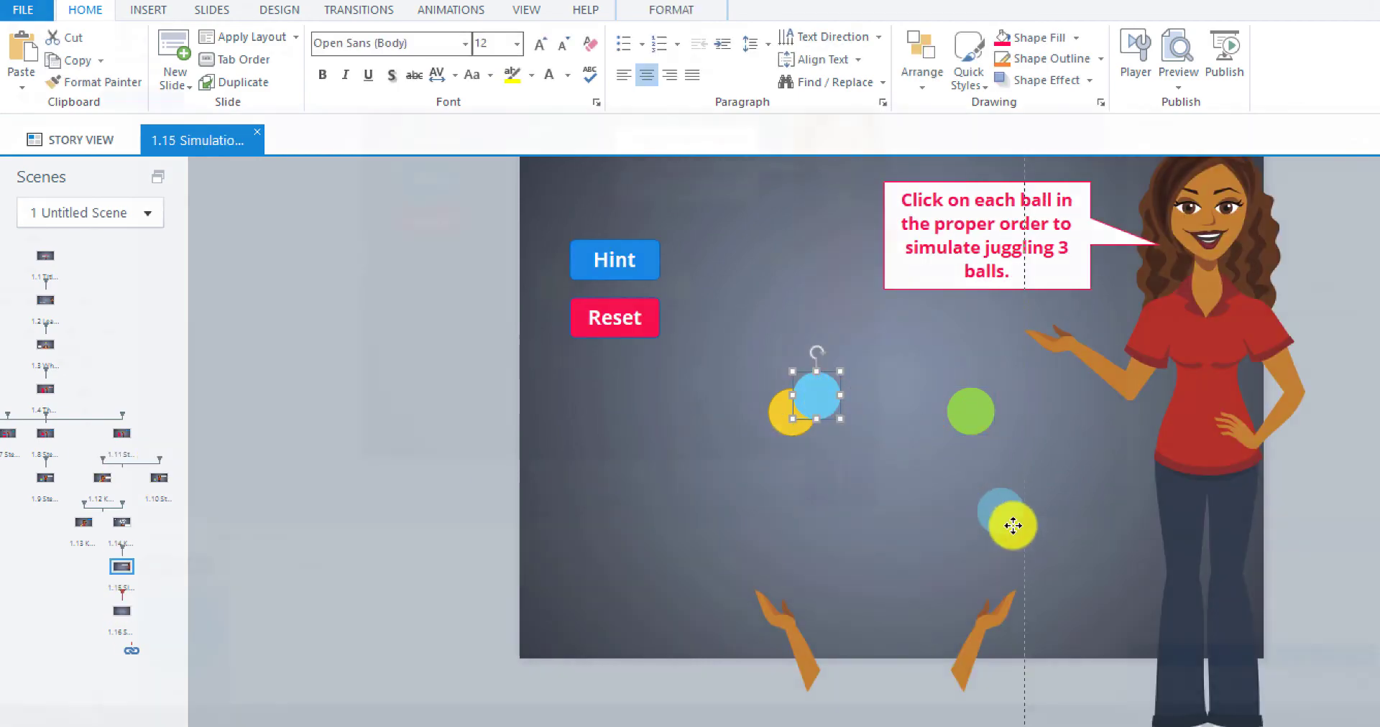
Step: Position the blue ball above the right hand, the yellow ball just above it, and the green ball above the left hand
left_click_drag(1012, 525, 1011, 558)
left_click_drag(790, 412, 973, 499)
left_click_drag(968, 411, 866, 459)
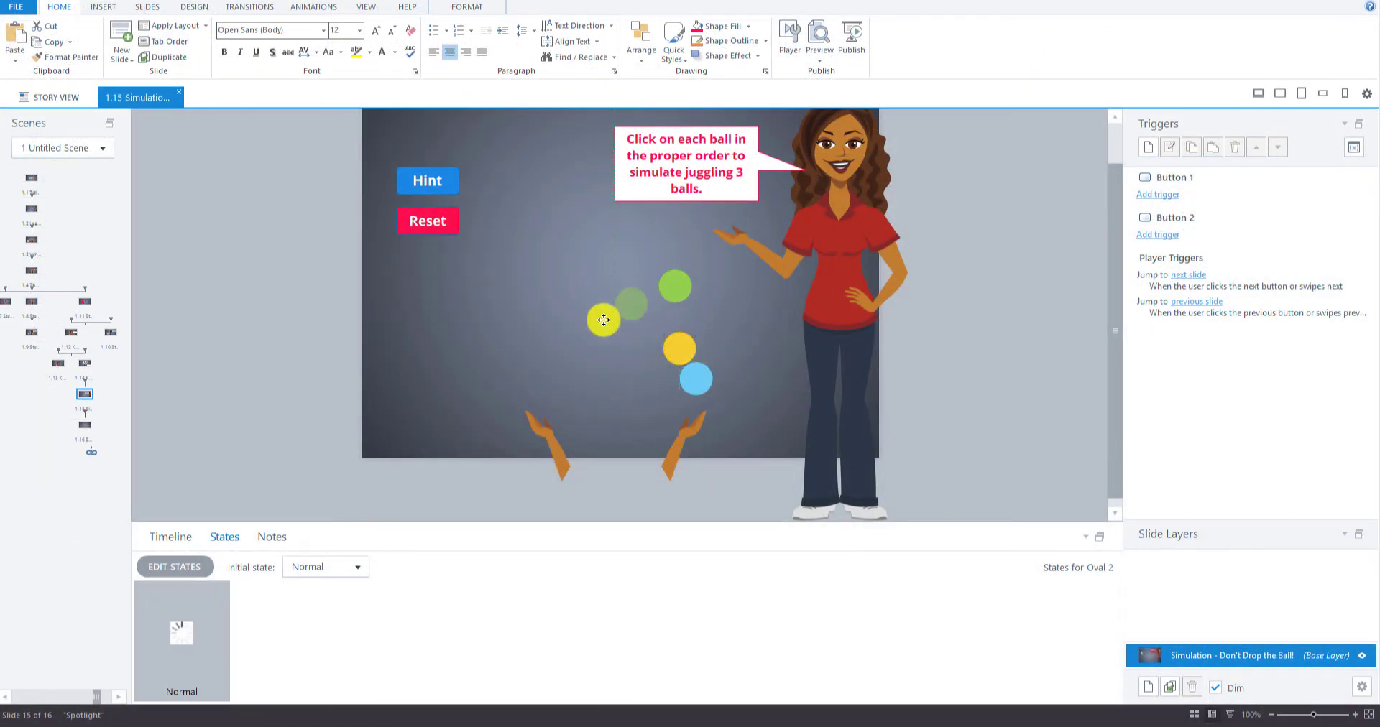
left_click_drag(604, 319, 529, 395)
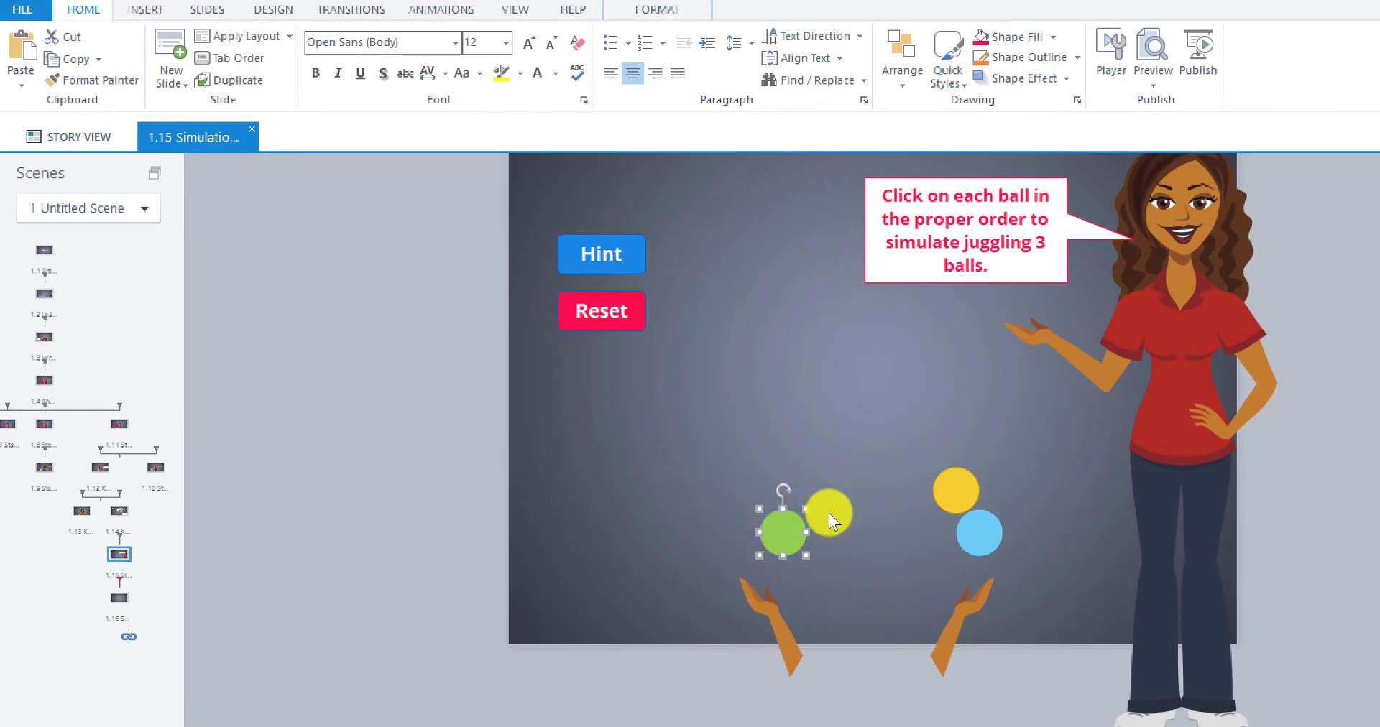
Step: Enlarge the hands slightly so they reach closer to the balls
left_click_drag(829, 513, 753, 561)
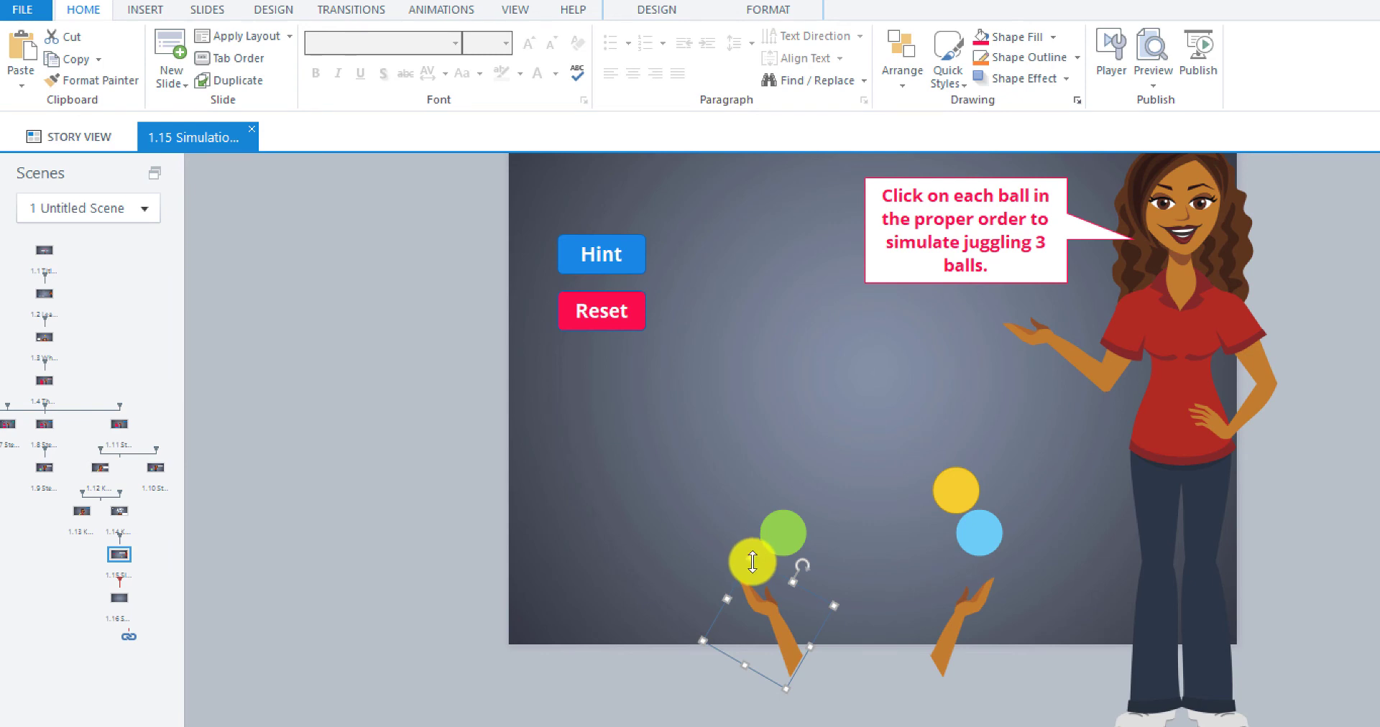
left_click_drag(752, 562, 766, 597)
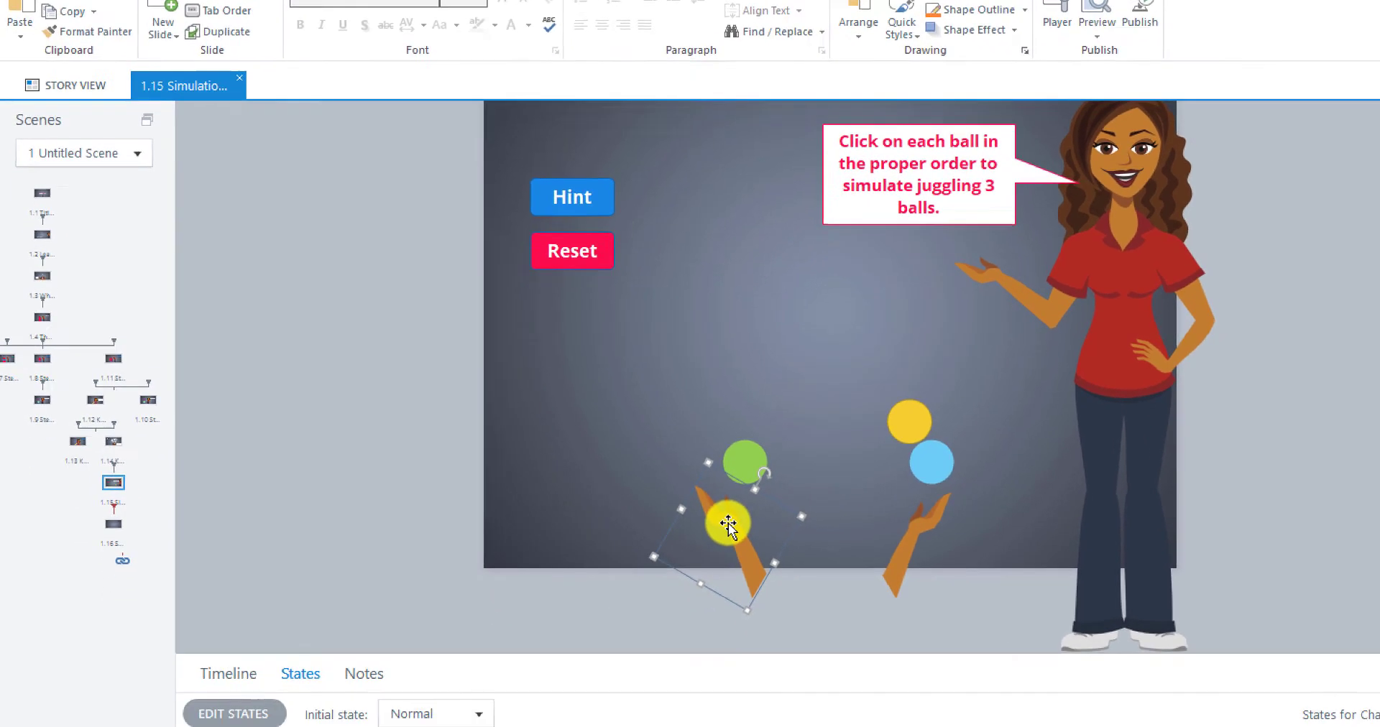
Step: Check the left hand's size and match the right hand to it with a height and width of 111 px
right_click(765, 596)
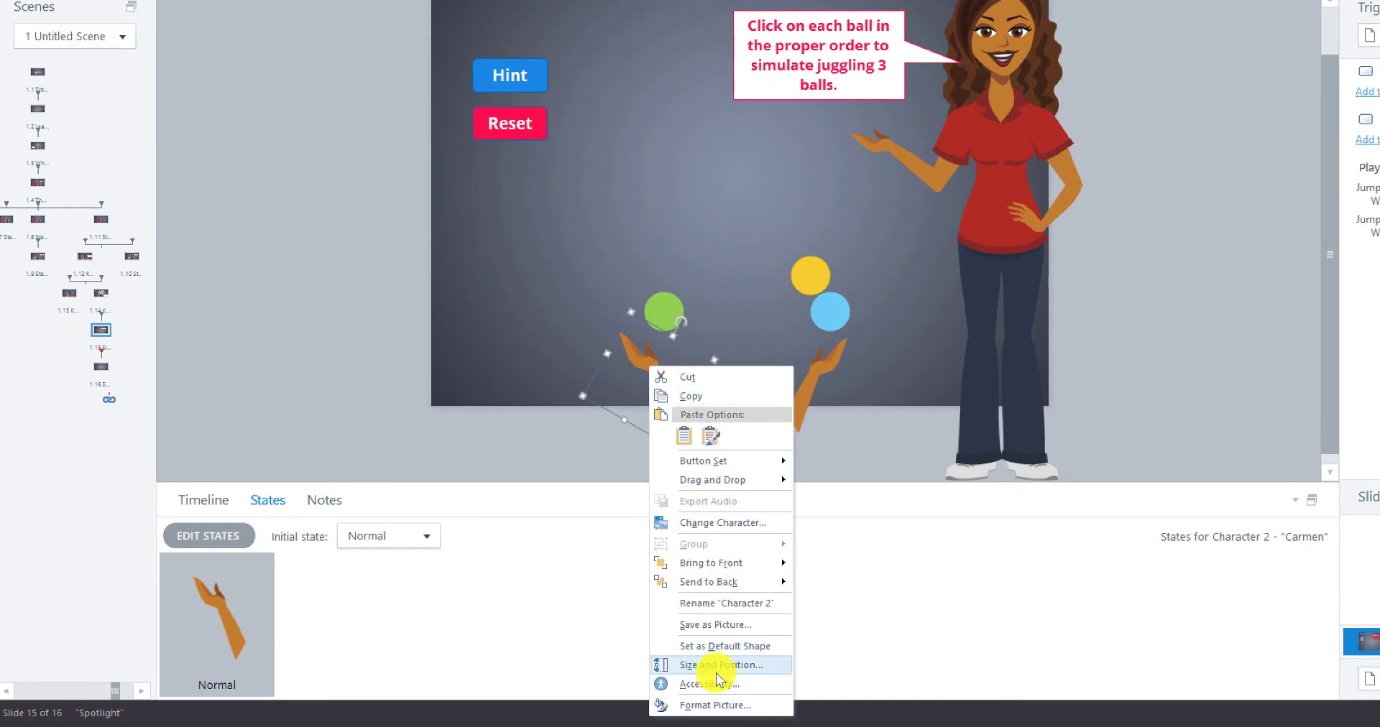
left_click(718, 666)
left_click(681, 108)
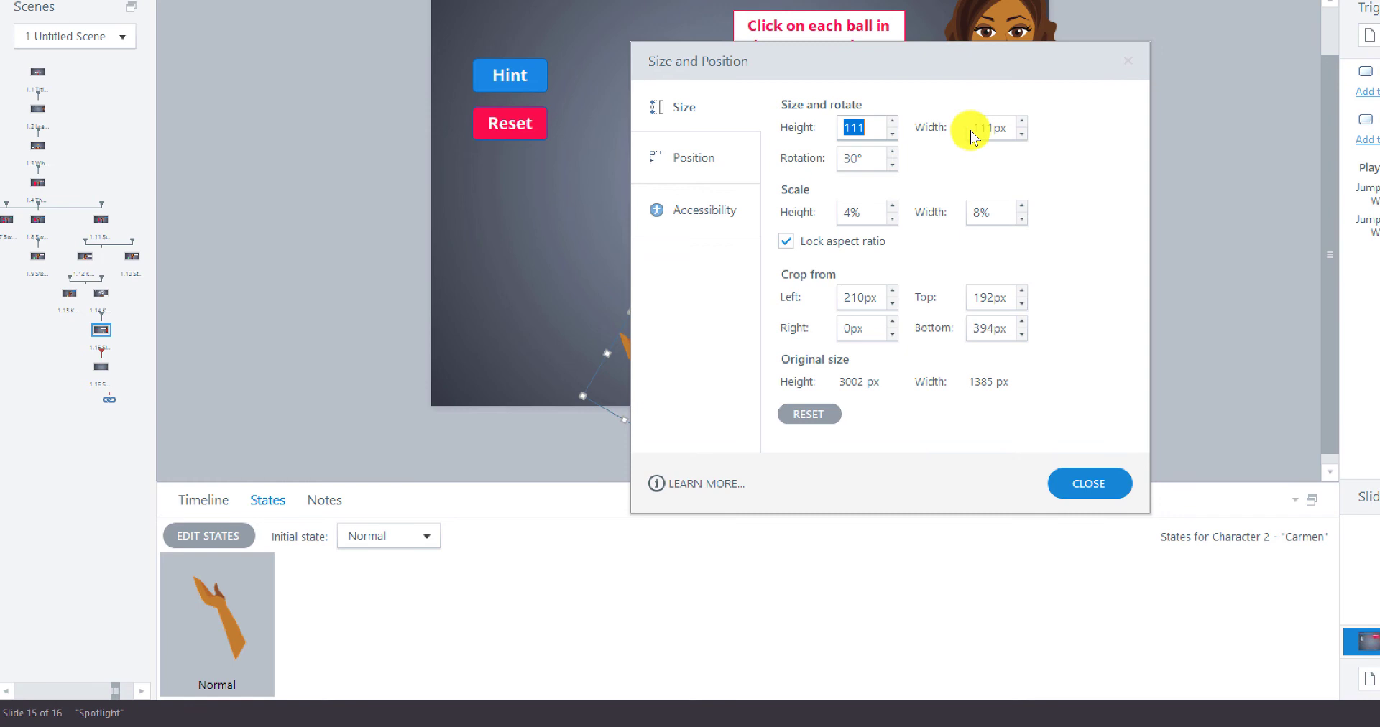
left_click(1081, 480)
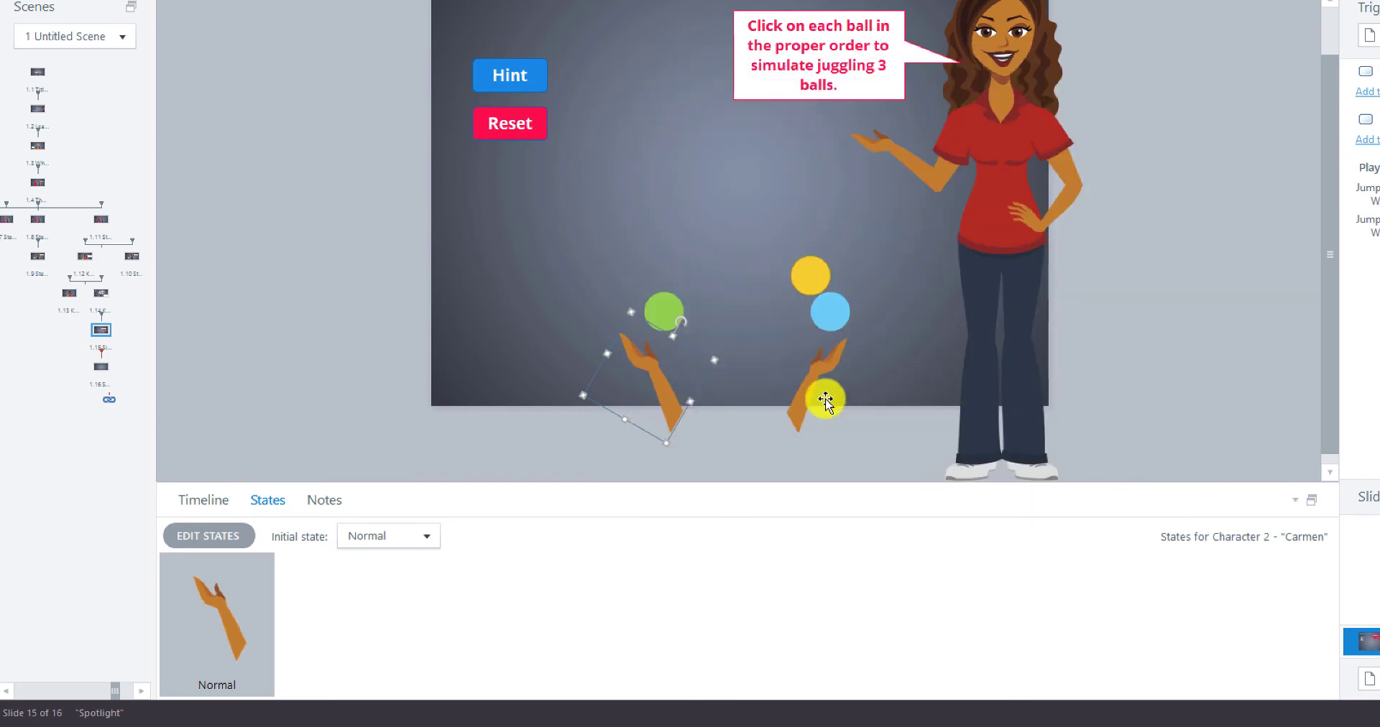
left_click(799, 395)
right_click(799, 396)
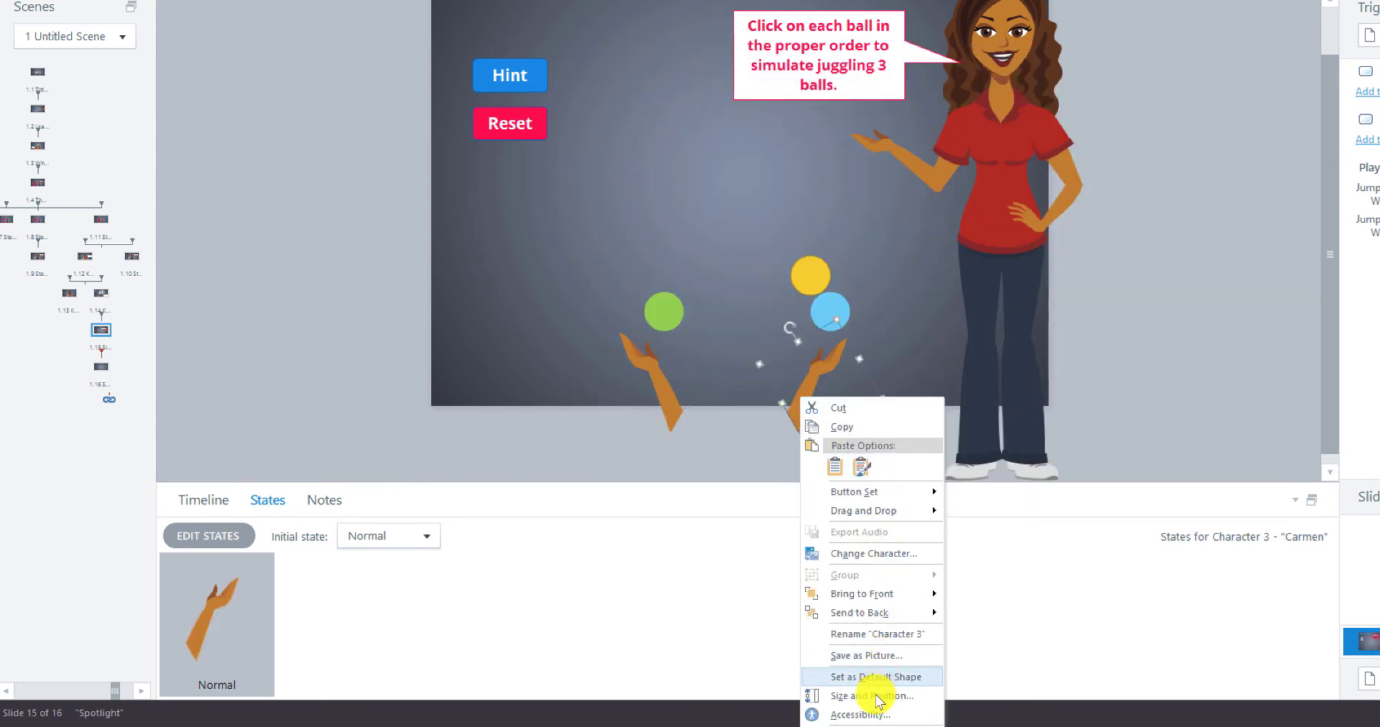
left_click(878, 688)
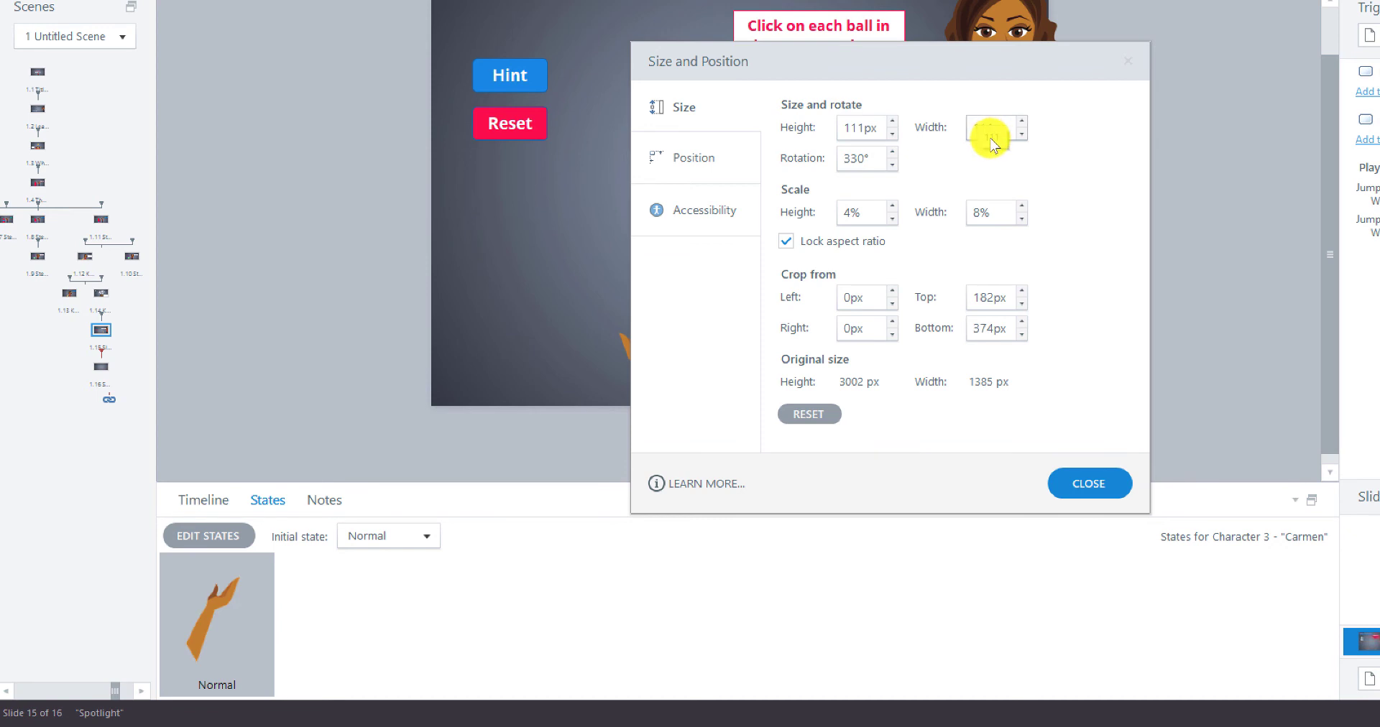
left_click(1068, 478)
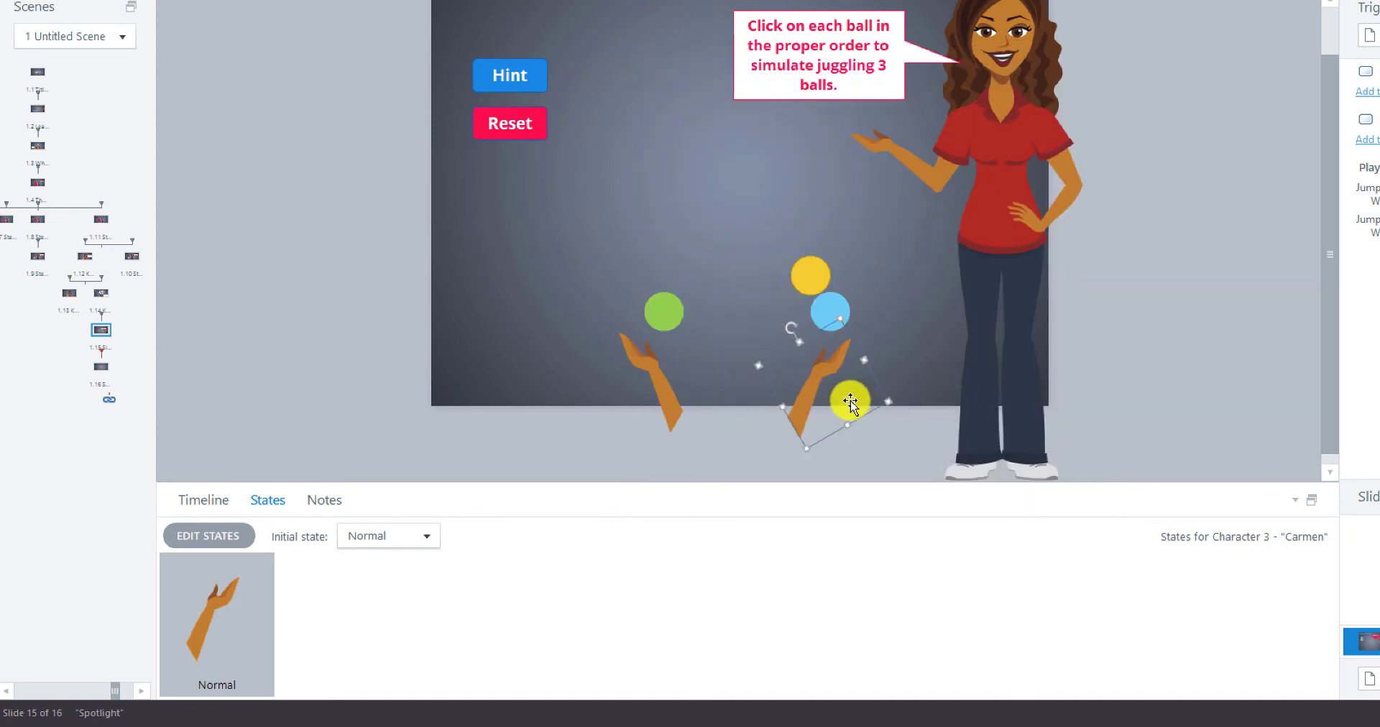
left_click(898, 329)
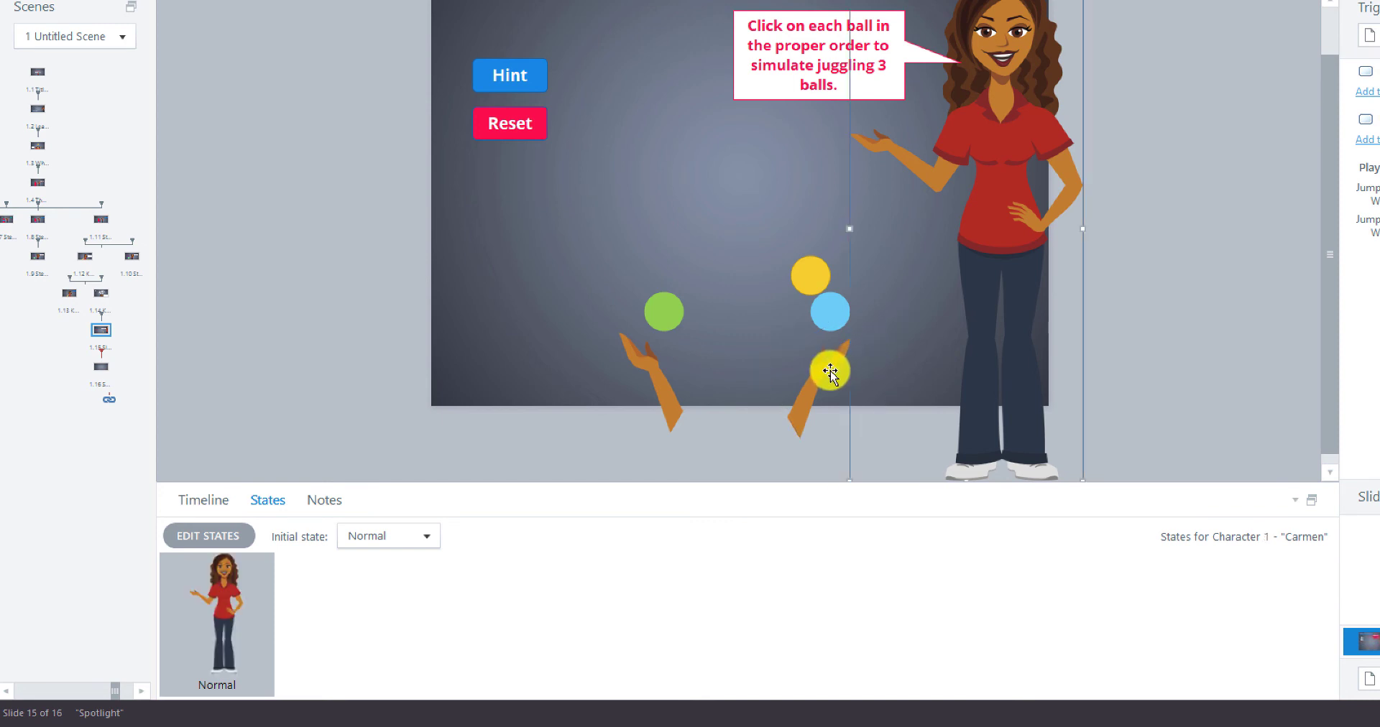
Step: Set the green ball's height and width to 52 px
left_click(658, 317)
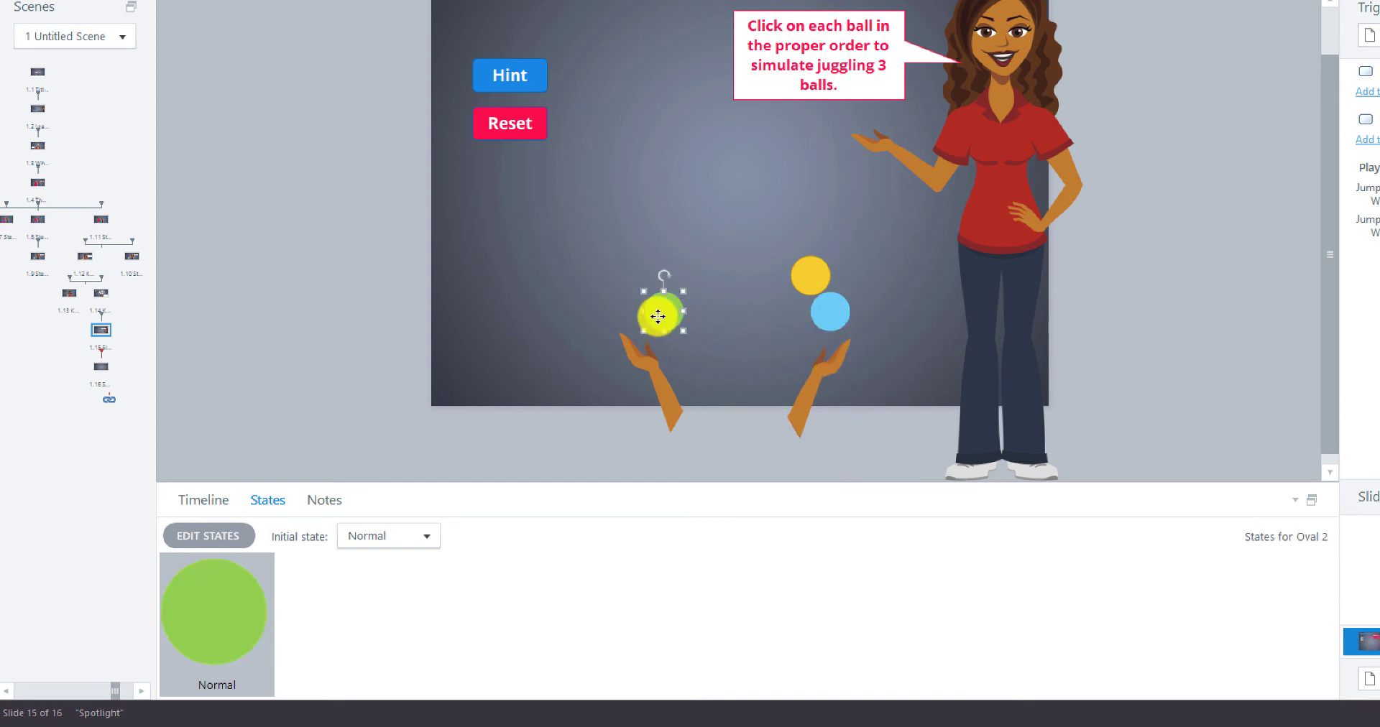
right_click(657, 317)
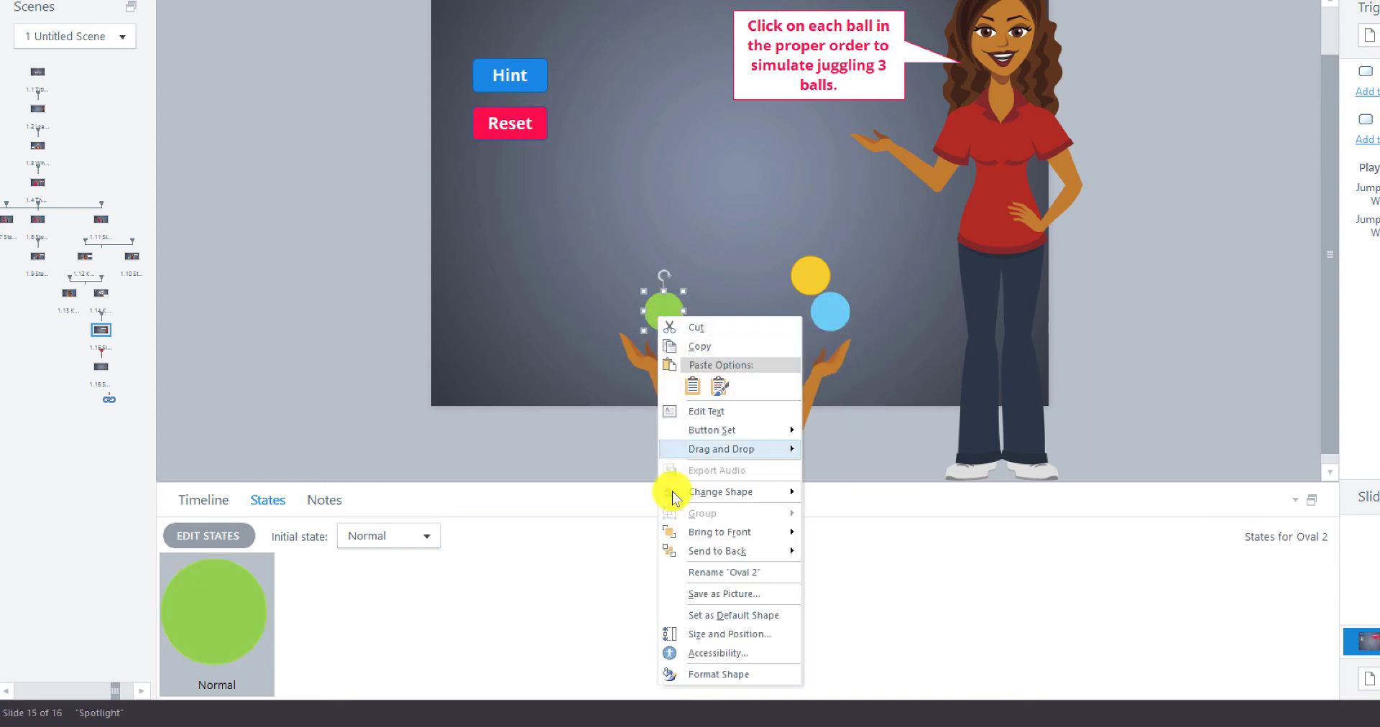
left_click(702, 635)
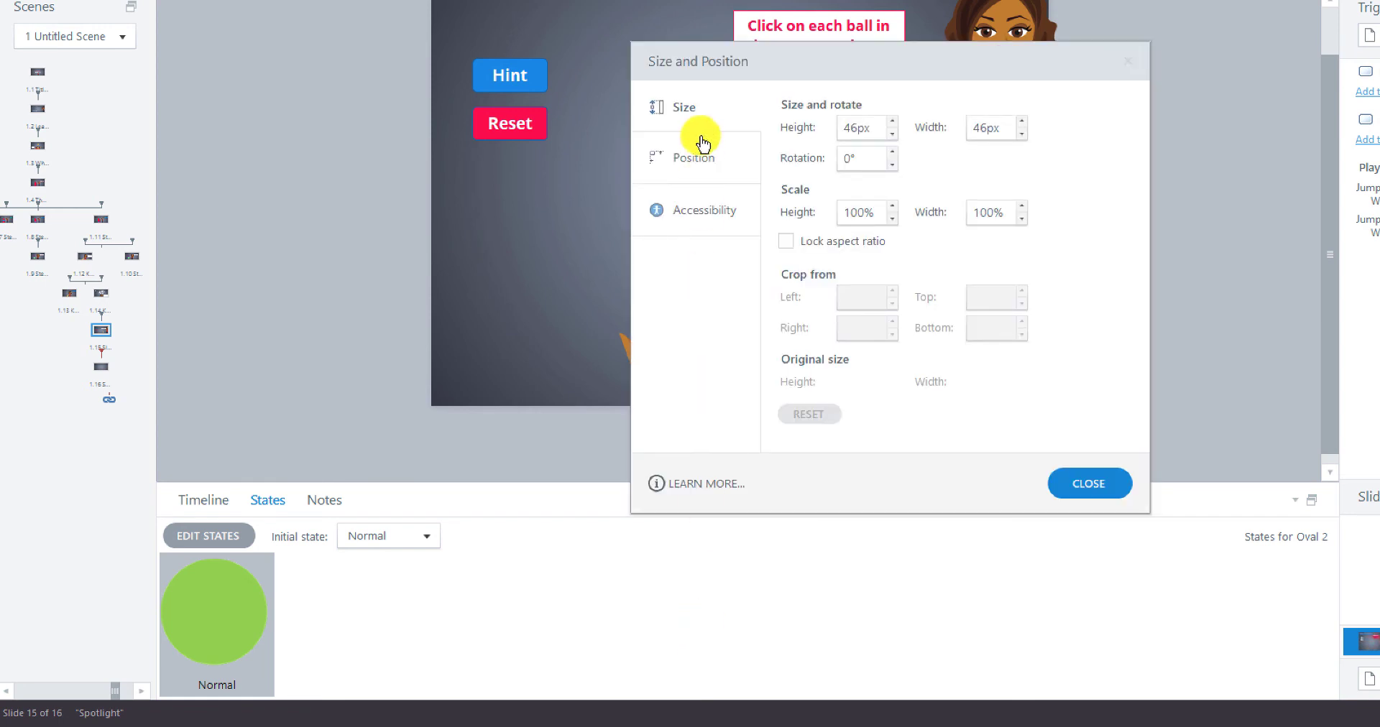
left_click_drag(845, 126, 860, 126)
type("52")
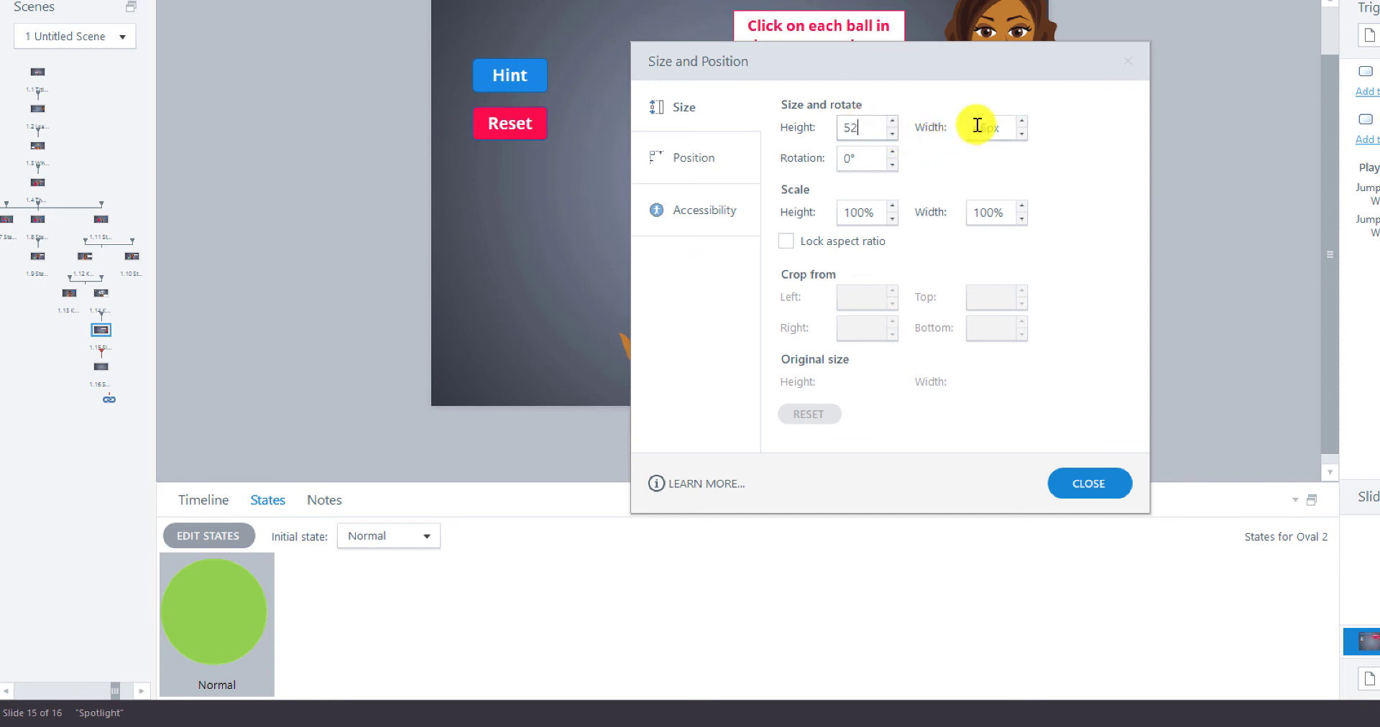
left_click_drag(974, 126, 991, 125)
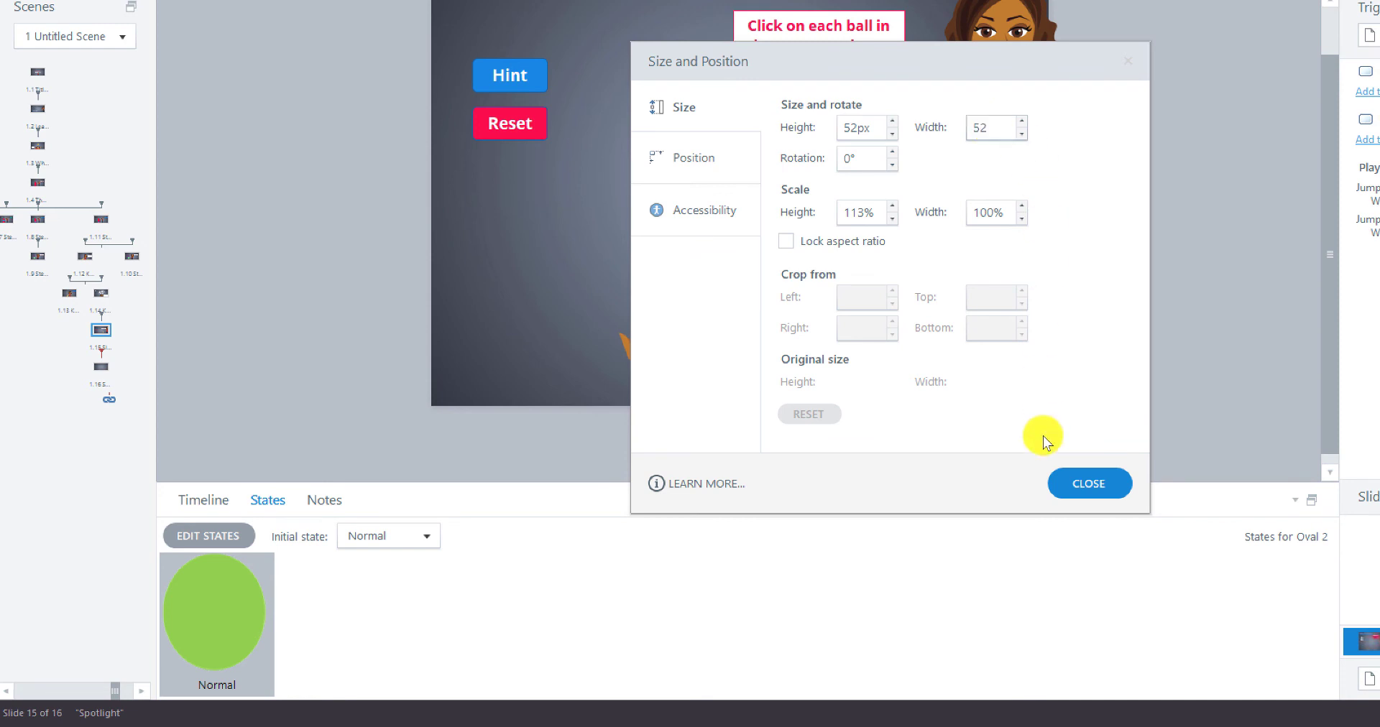
left_click(1081, 483)
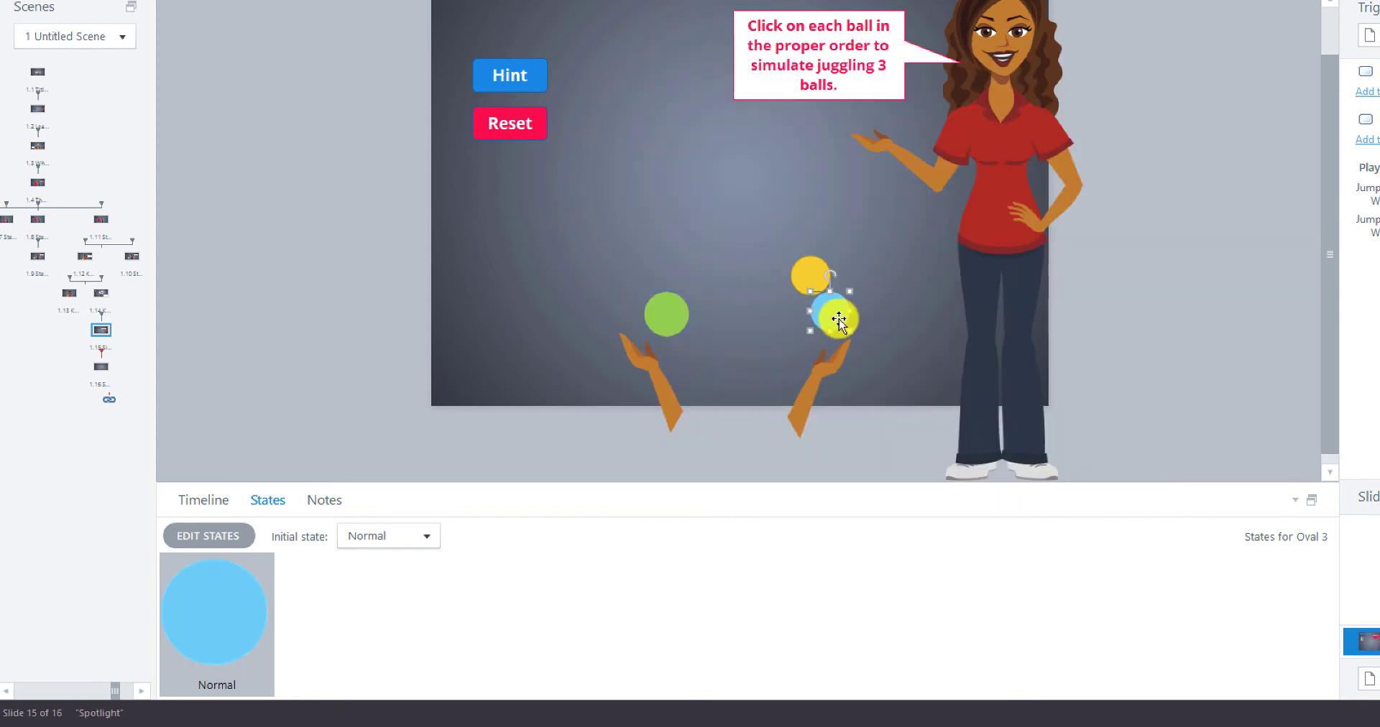
Step: Resize the blue ball to 52 px high and 52 px wide
right_click(838, 319)
left_click(938, 639)
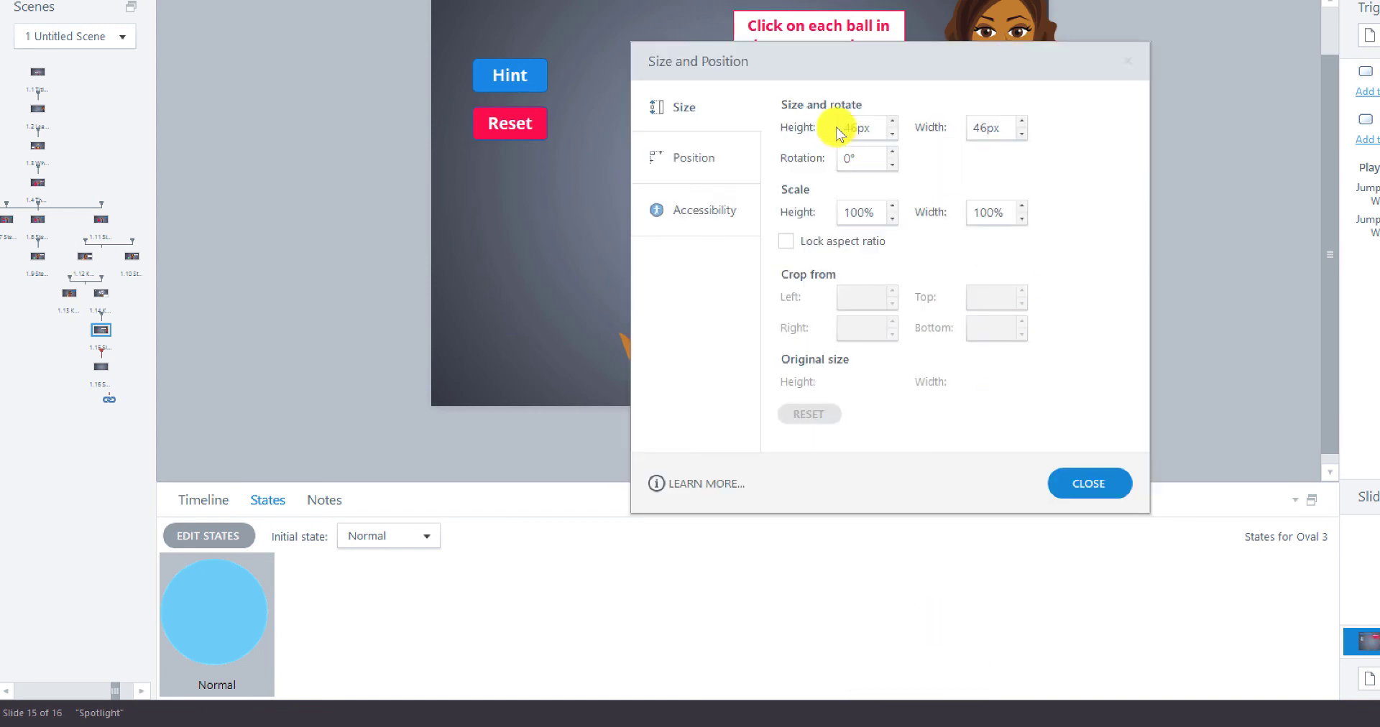
double_click(871, 125)
double_click(974, 127)
type("52")
left_click(1056, 478)
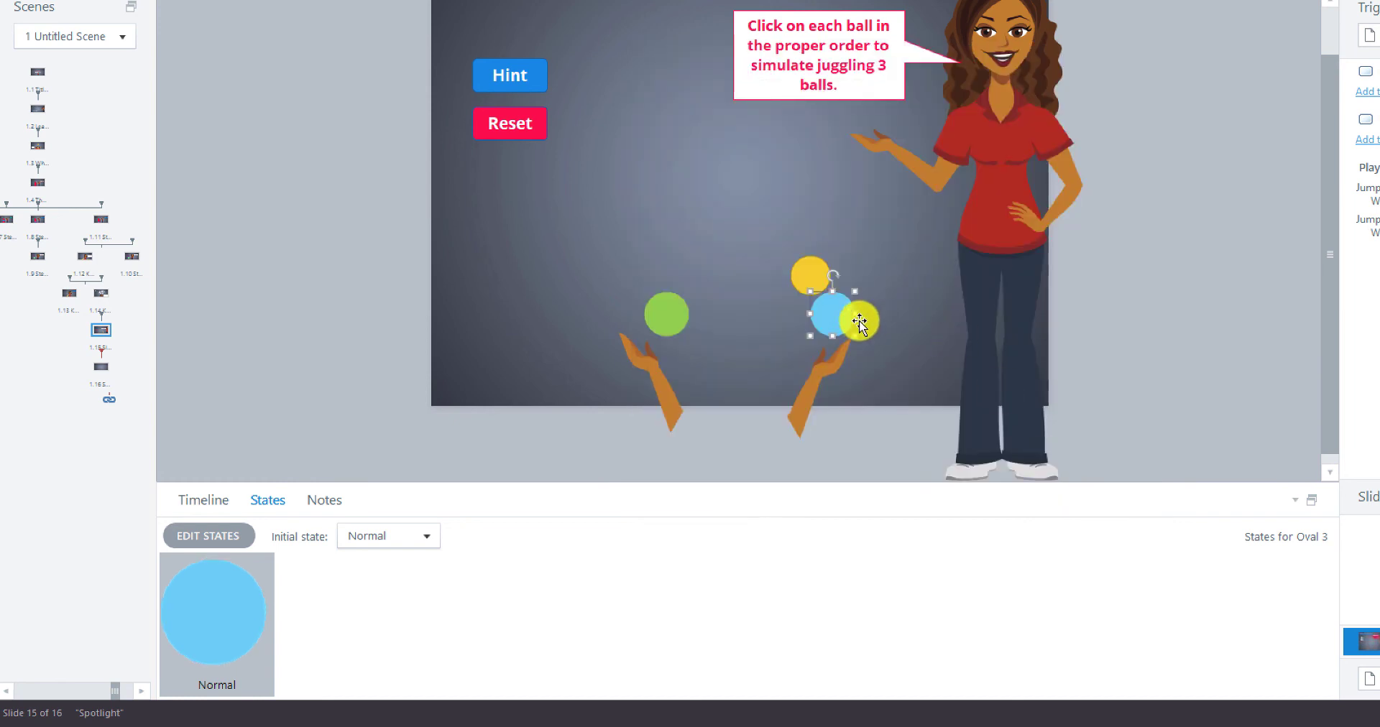
Step: Enlarge the yellow ball to a height and width of 52 px
left_click(813, 271)
right_click(813, 270)
left_click(868, 589)
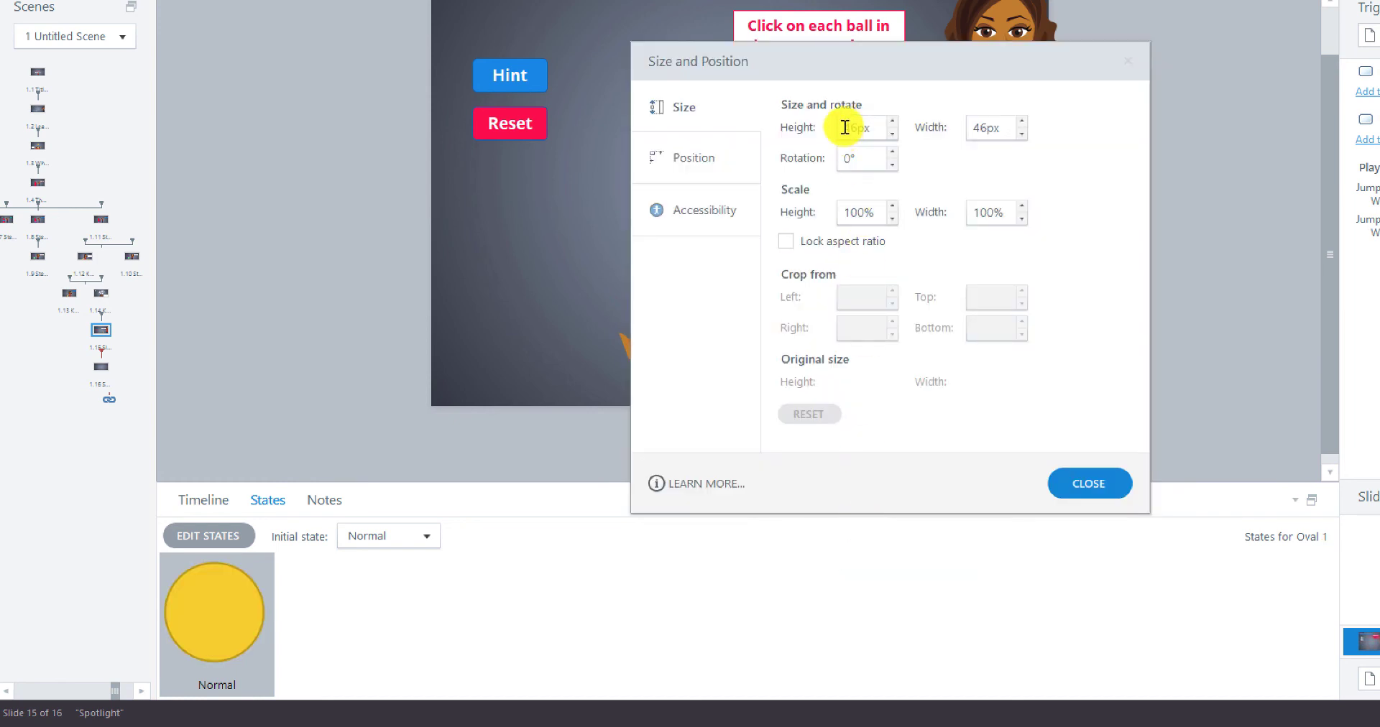
left_click(861, 125)
left_click(975, 127)
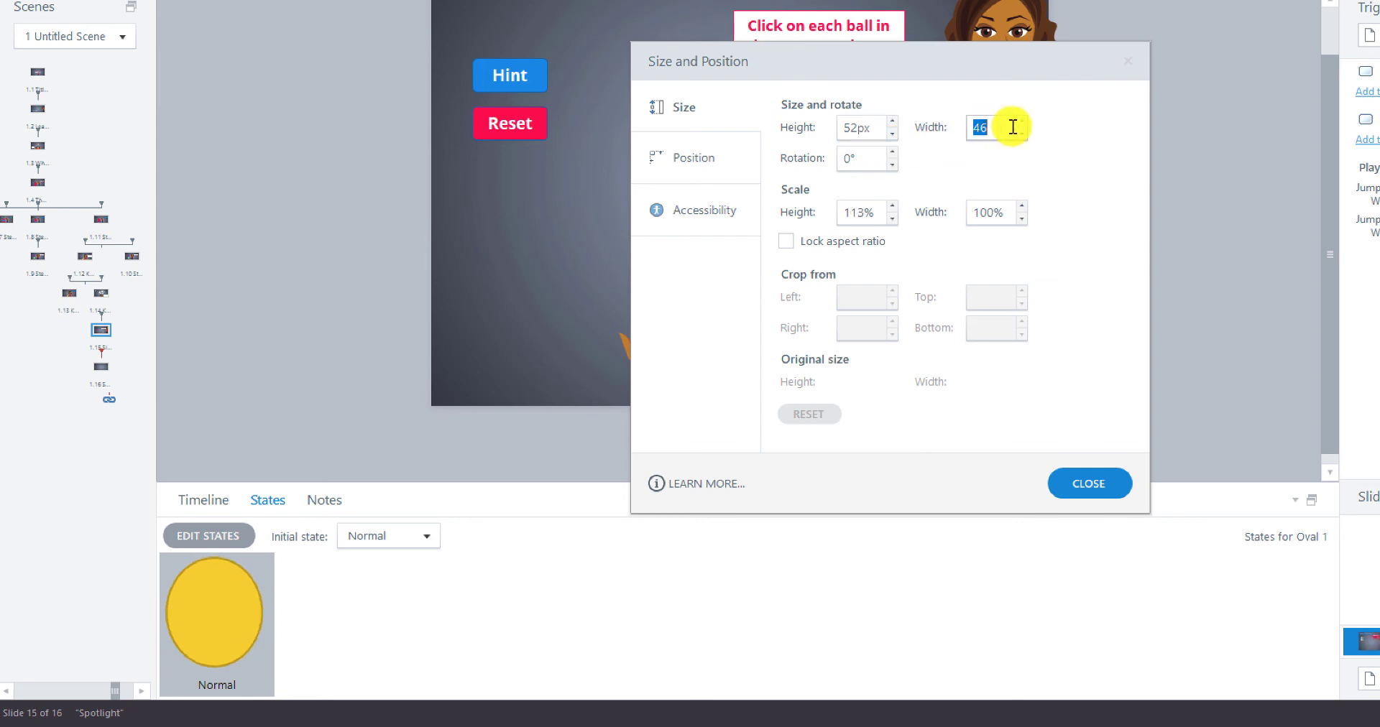
type("52")
left_click(1088, 483)
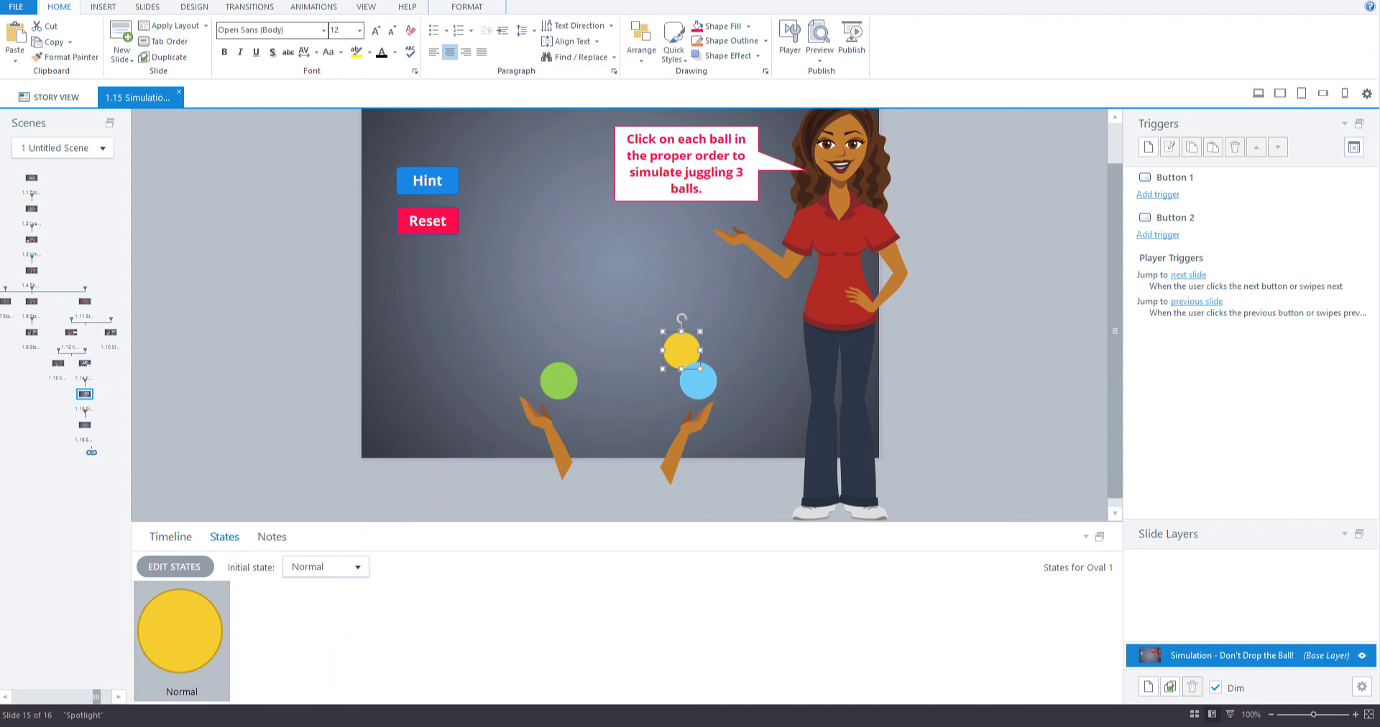
Step: Consult the storyboard layout and nudge the blue and yellow balls into place above the right hand
mouse_move(191, 714)
left_click(283, 642)
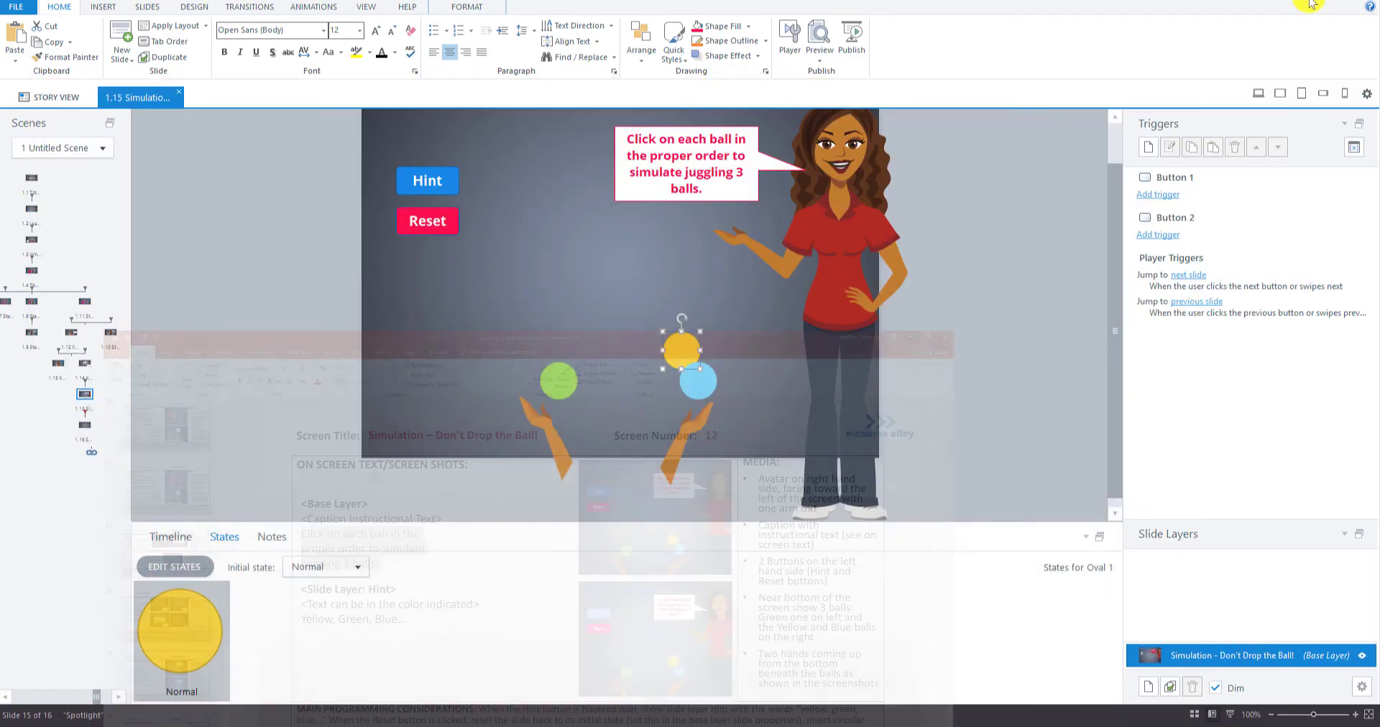
left_click_drag(872, 345, 698, 394)
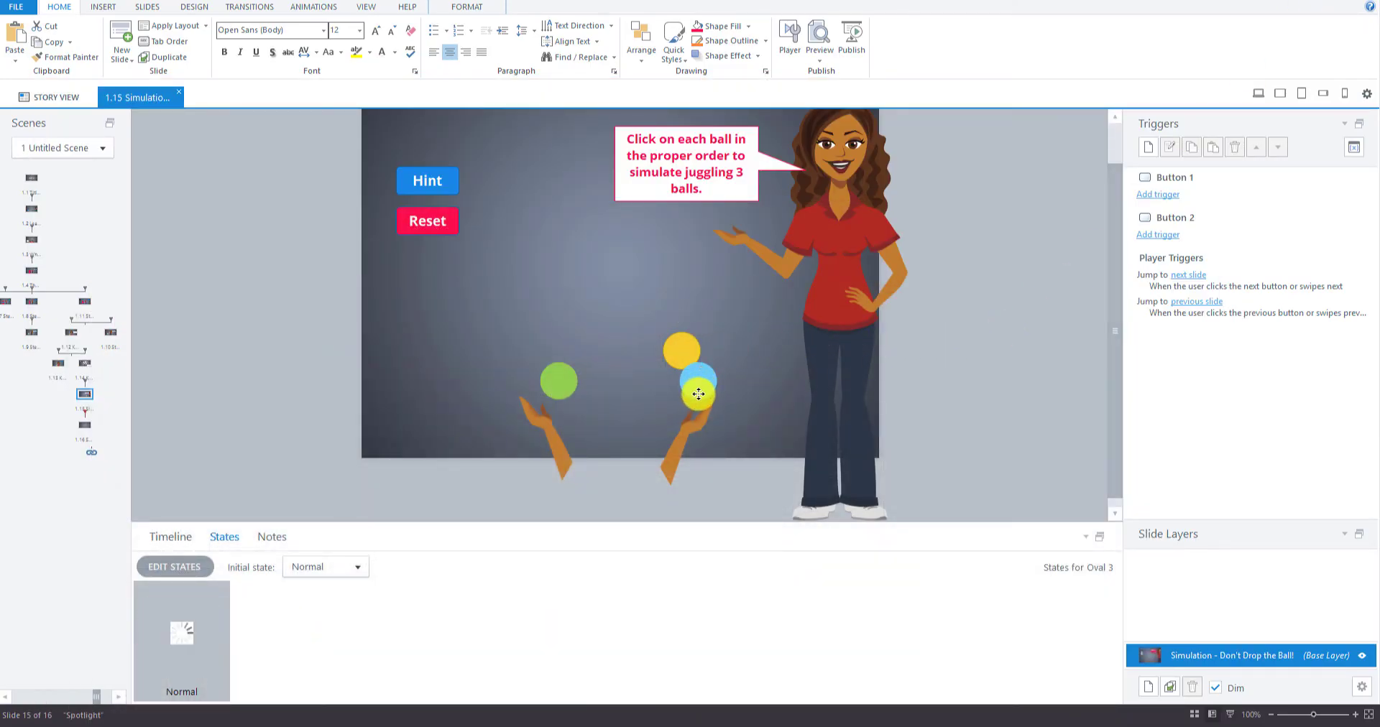
left_click(681, 347)
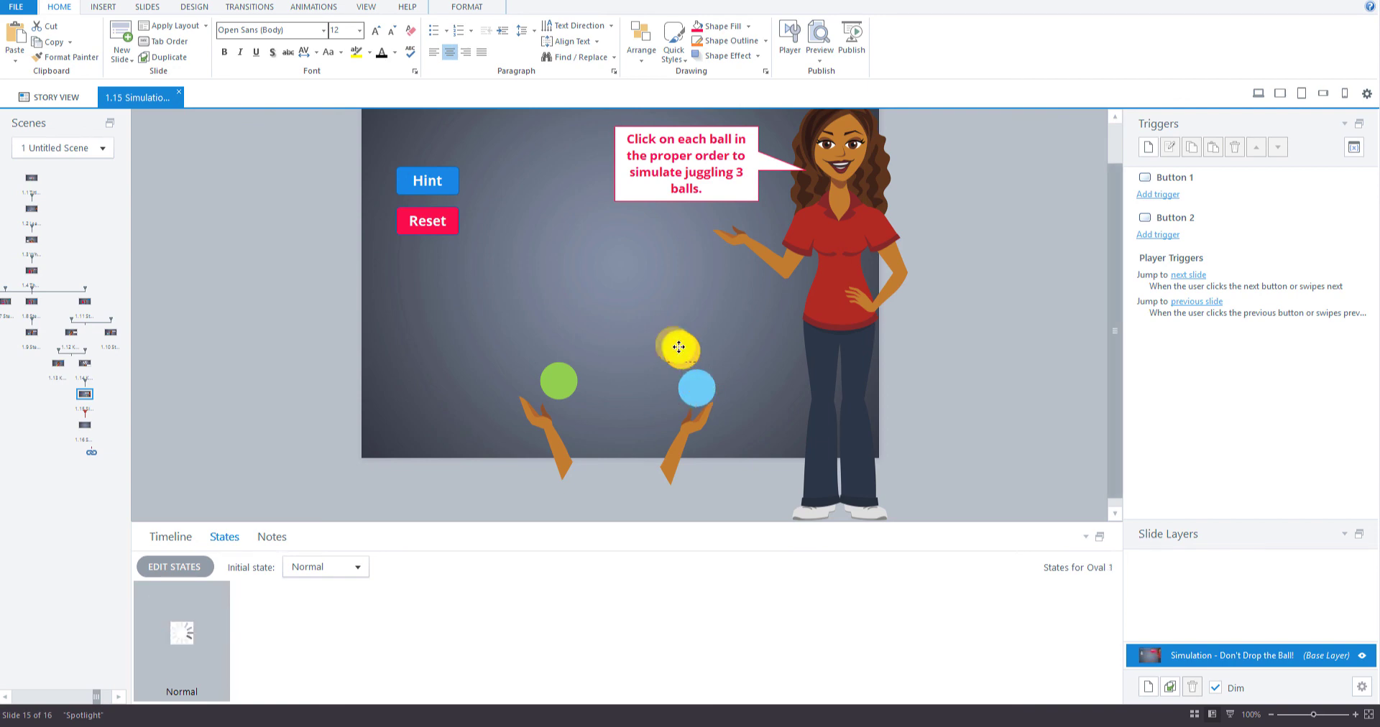
left_click_drag(690, 365, 705, 383)
left_click(703, 384)
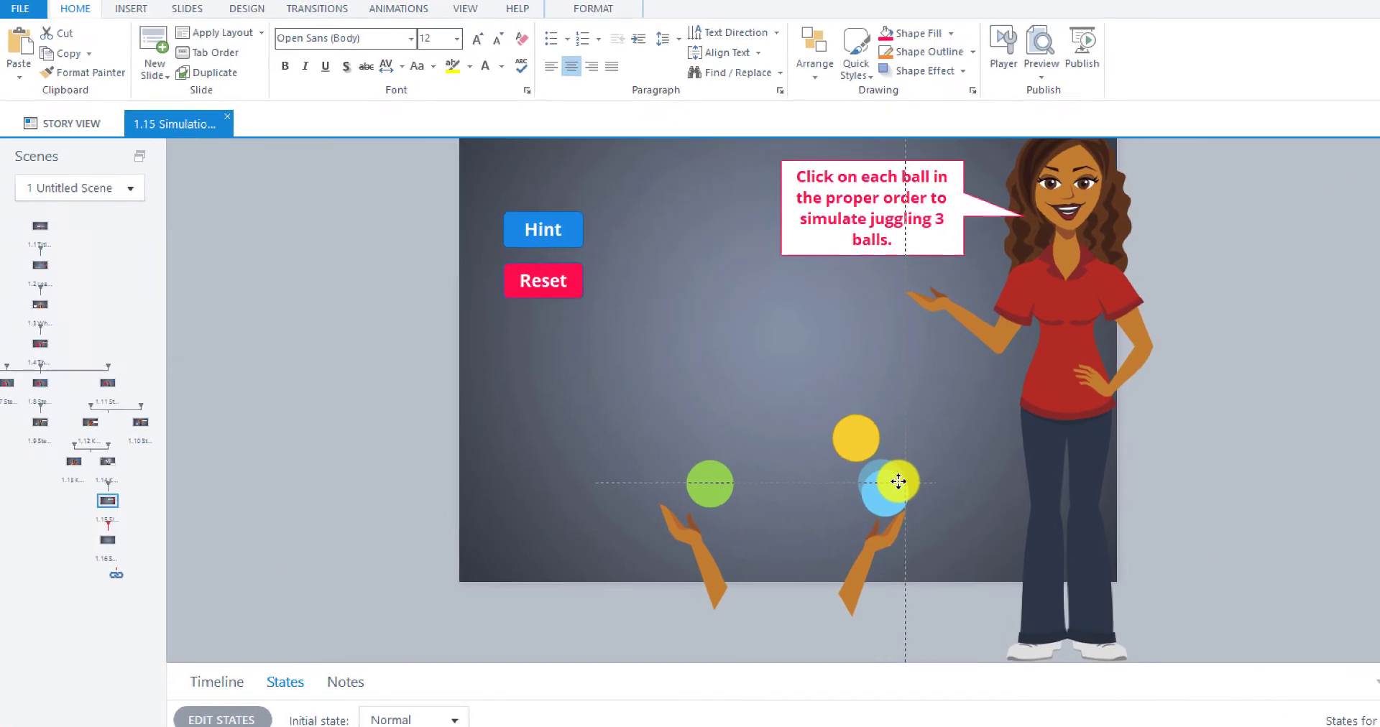
Step: Spread the two hands farther apart, with the green ball above the left hand and the blue and yellow balls above the right
left_click_drag(944, 512, 743, 502)
left_click(696, 471)
left_click(934, 502)
left_click(915, 467)
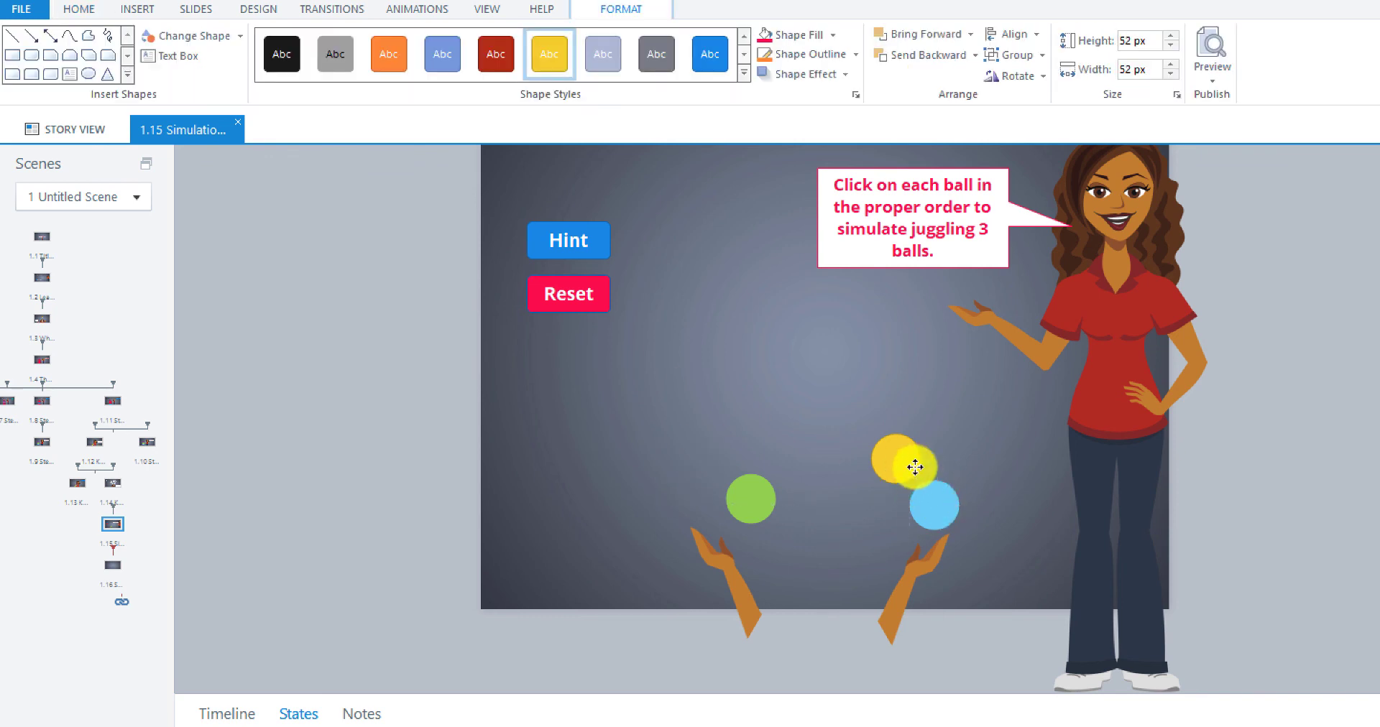
left_click_drag(914, 467, 734, 503)
left_click_drag(942, 502, 958, 502)
left_click_drag(910, 463, 818, 546)
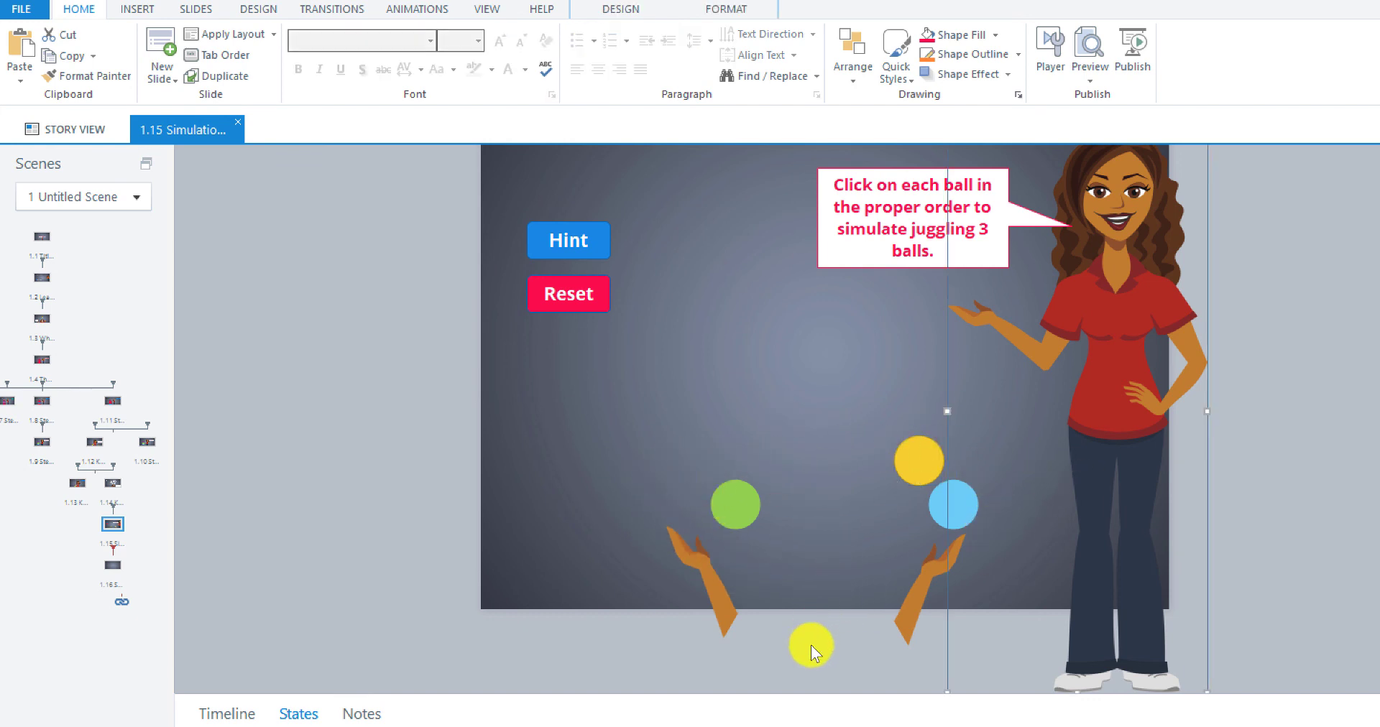
left_click_drag(700, 648, 760, 618)
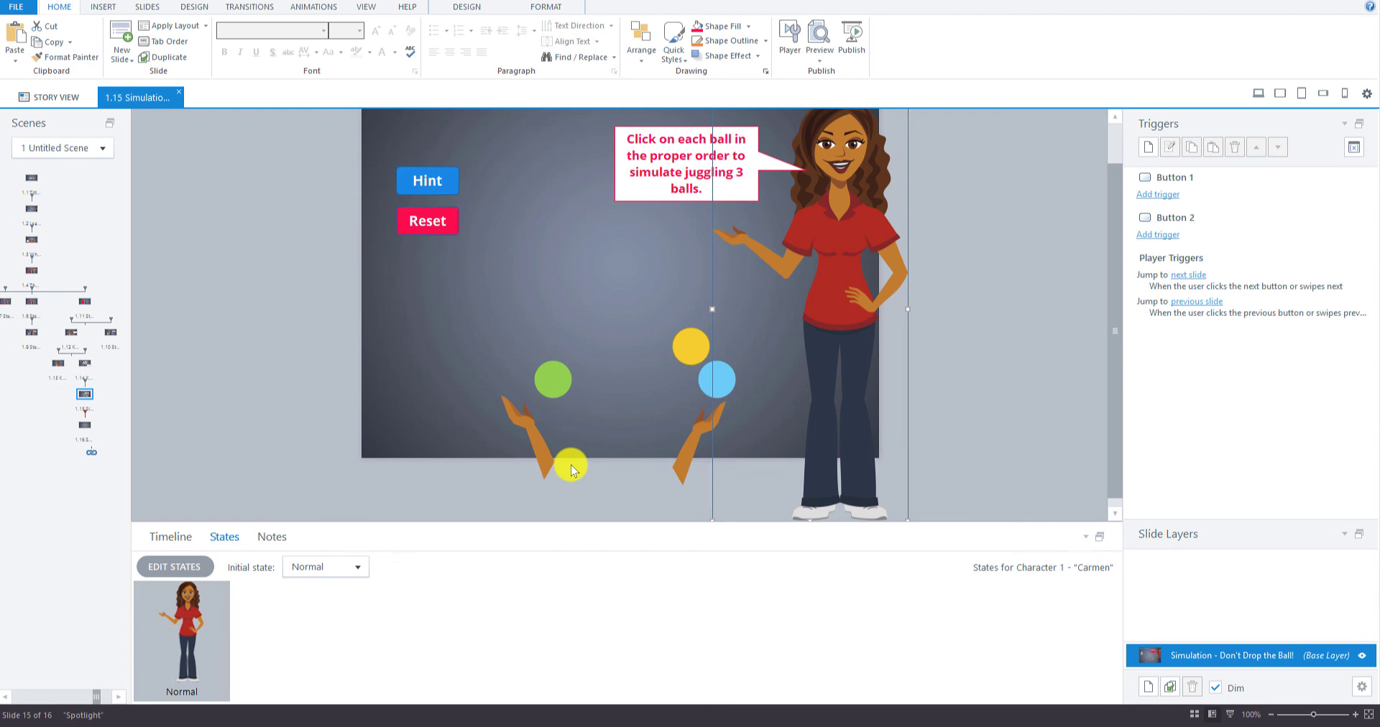
scroll(573, 471, "up", 2)
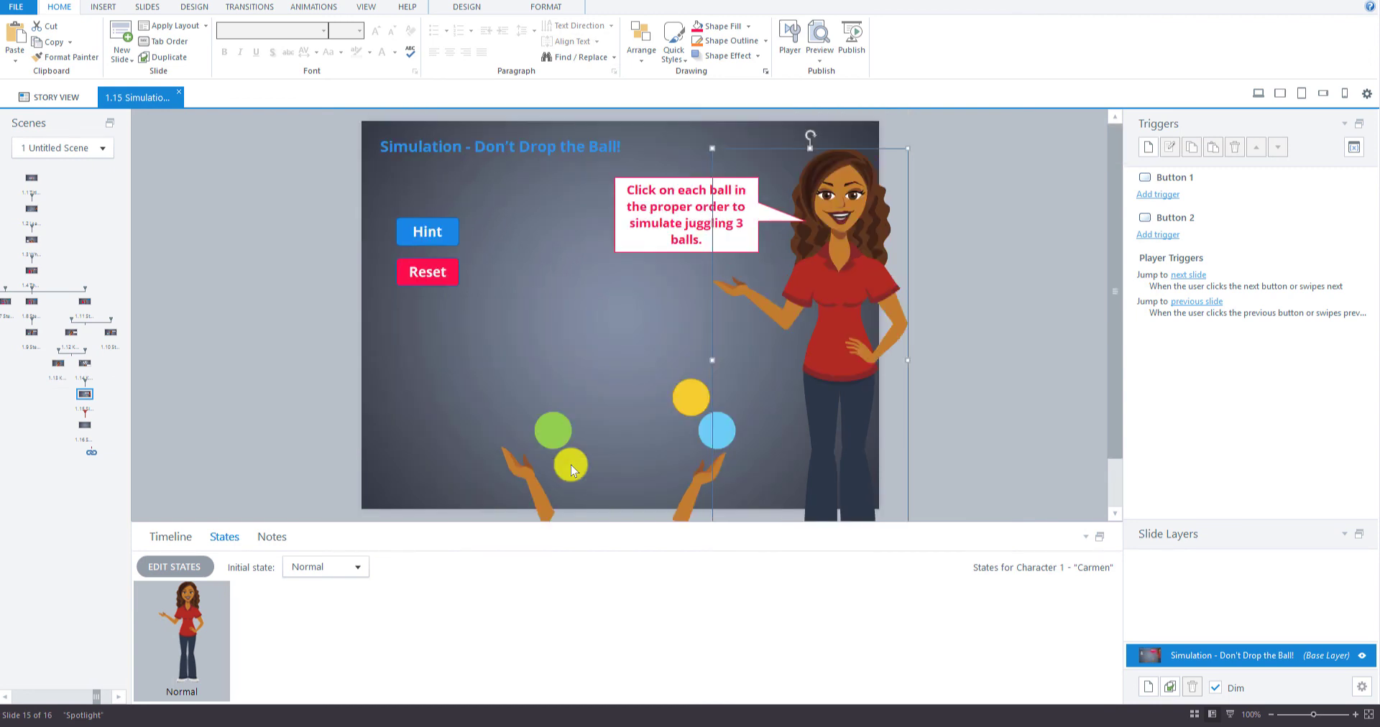
left_click_drag(573, 471, 763, 438)
left_click_drag(514, 421, 809, 463)
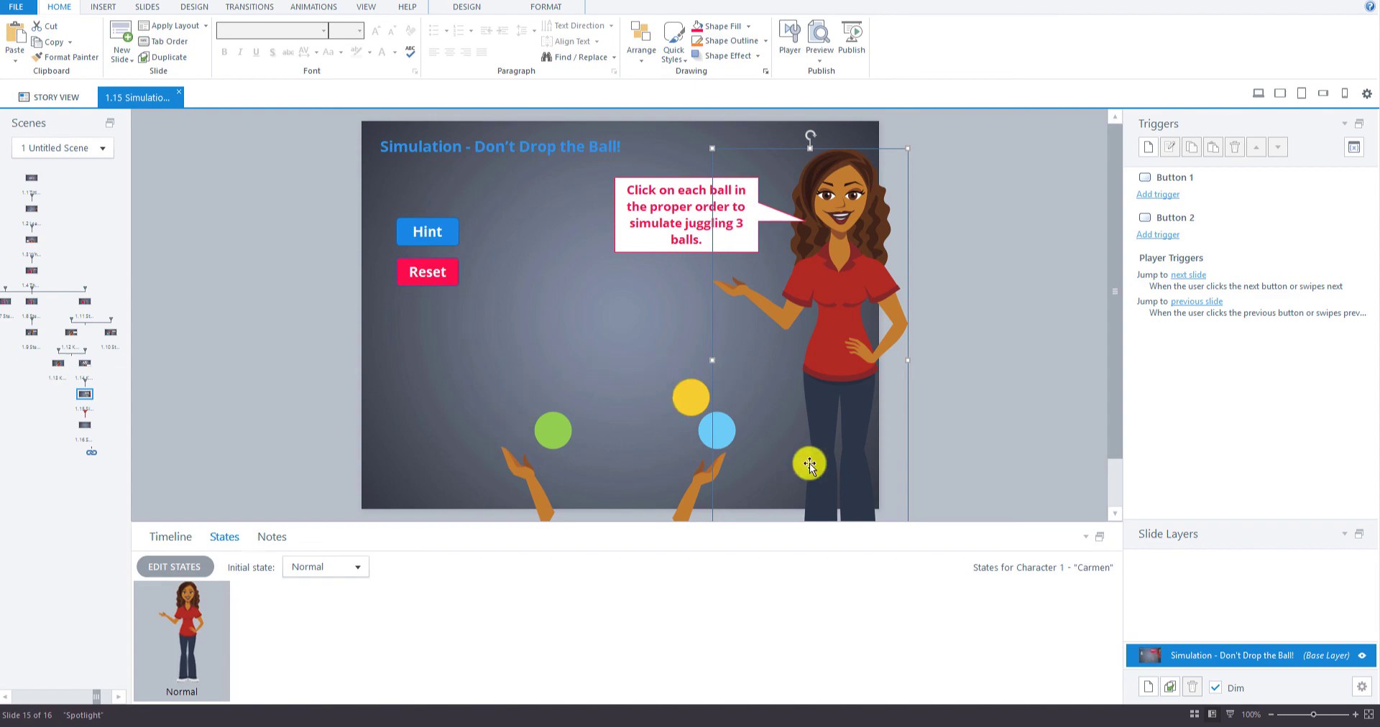